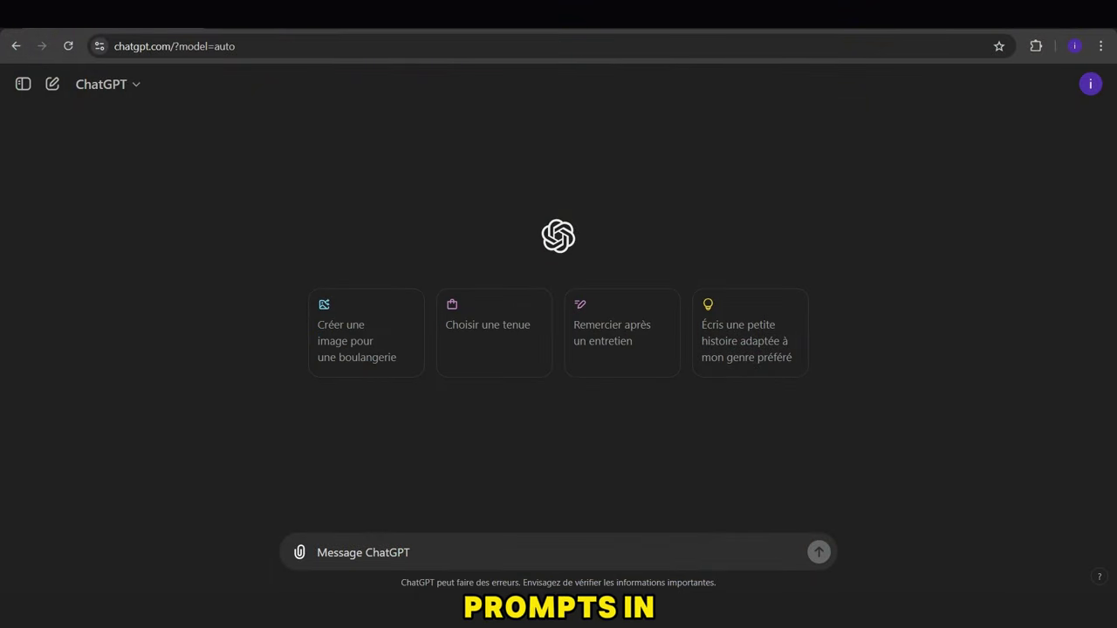
- Above the Notepad country list, add a line asking for a phrase describing each country's people, and select it all
{"action": "key", "text": "alt+Tab"}
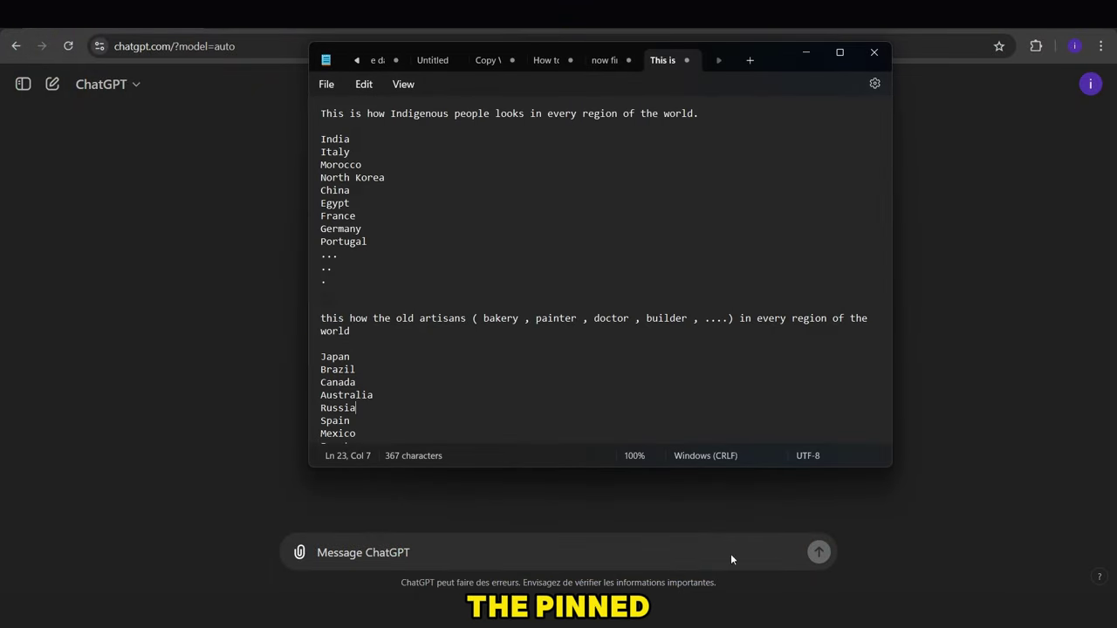
{"action": "mouse_move", "coordinate": [886, 275]}
{"action": "left_mouse_down"}
{"action": "mouse_move", "coordinate": [893, 368]}
{"action": "mouse_move", "coordinate": [864, 273]}
{"action": "left_mouse_up"}
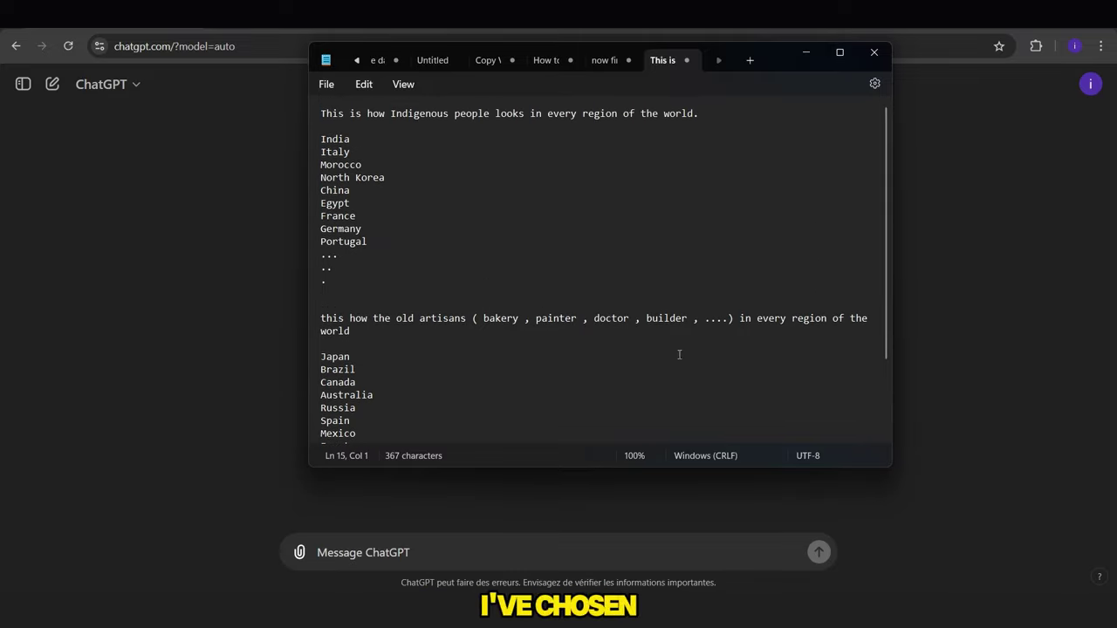
{"action": "mouse_move", "coordinate": [884, 304]}
{"action": "left_mouse_down"}
{"action": "mouse_move", "coordinate": [884, 385]}
{"action": "mouse_move", "coordinate": [892, 293]}
{"action": "mouse_move", "coordinate": [888, 398]}
{"action": "mouse_move", "coordinate": [889, 284]}
{"action": "left_mouse_up"}
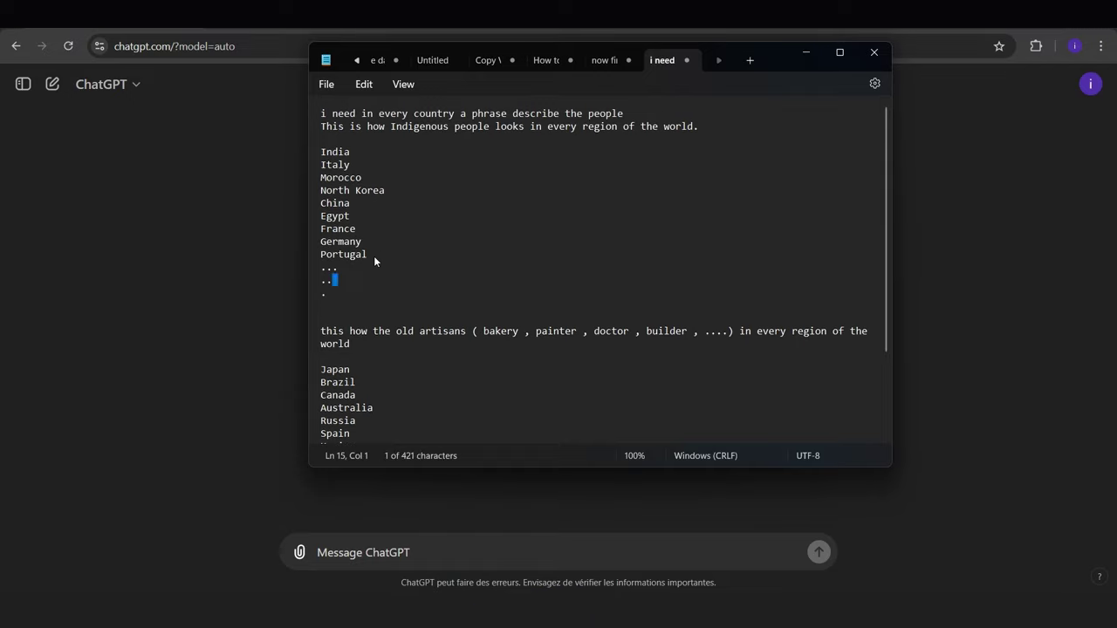
{"action": "left_click_drag", "start_coordinate": [368, 256], "coordinate": [309, 119]}
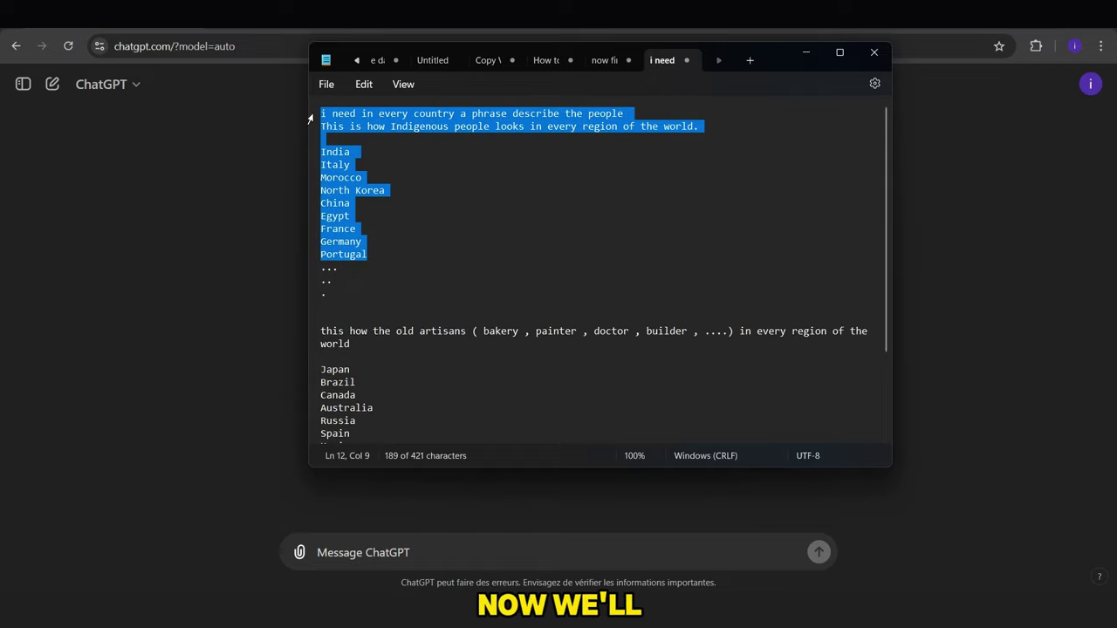
- Send the copied request and country list to ChatGPT
{"action": "key", "text": "ctrl+c"}
{"action": "left_click", "coordinate": [358, 553]}
{"action": "key", "text": "ctrl+v"}
{"action": "key", "text": "Return"}
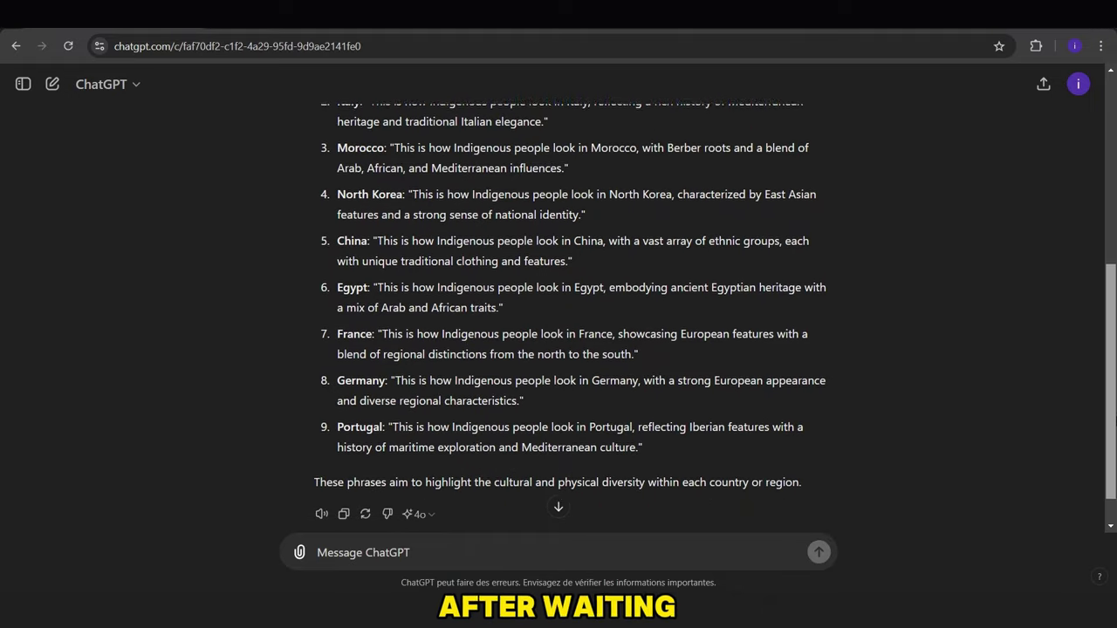
- Ask ChatGPT in a follow-up for image-generation prompts for every country
{"action": "scroll", "coordinate": [559, 512], "scroll_direction": "up", "scroll_amount": 3}
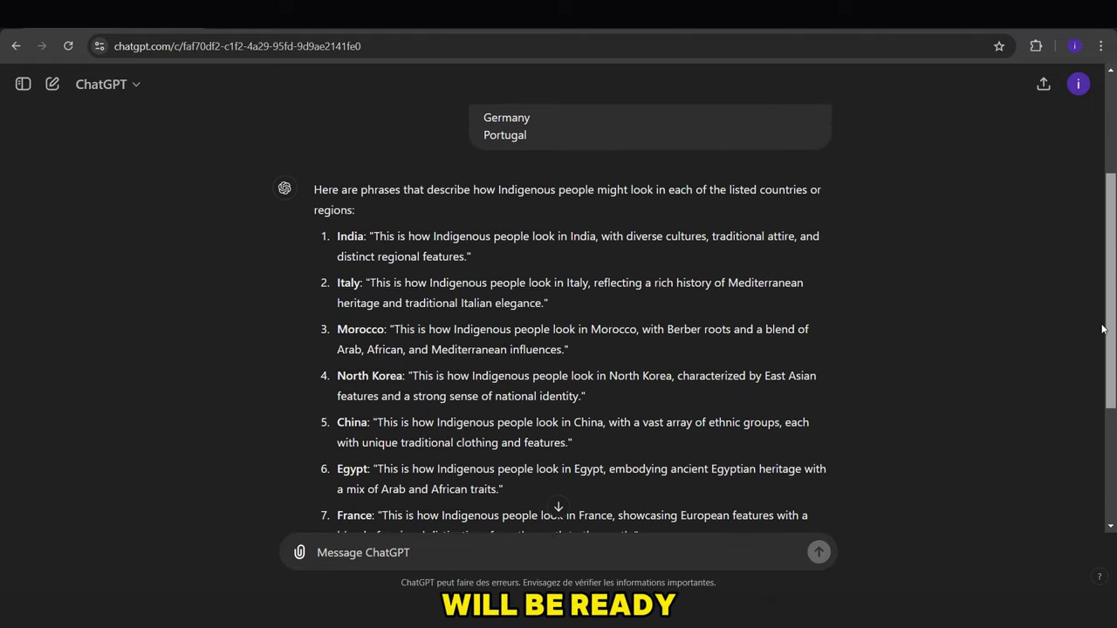
{"action": "left_click", "coordinate": [517, 549]}
{"action": "type", "text": "i"}
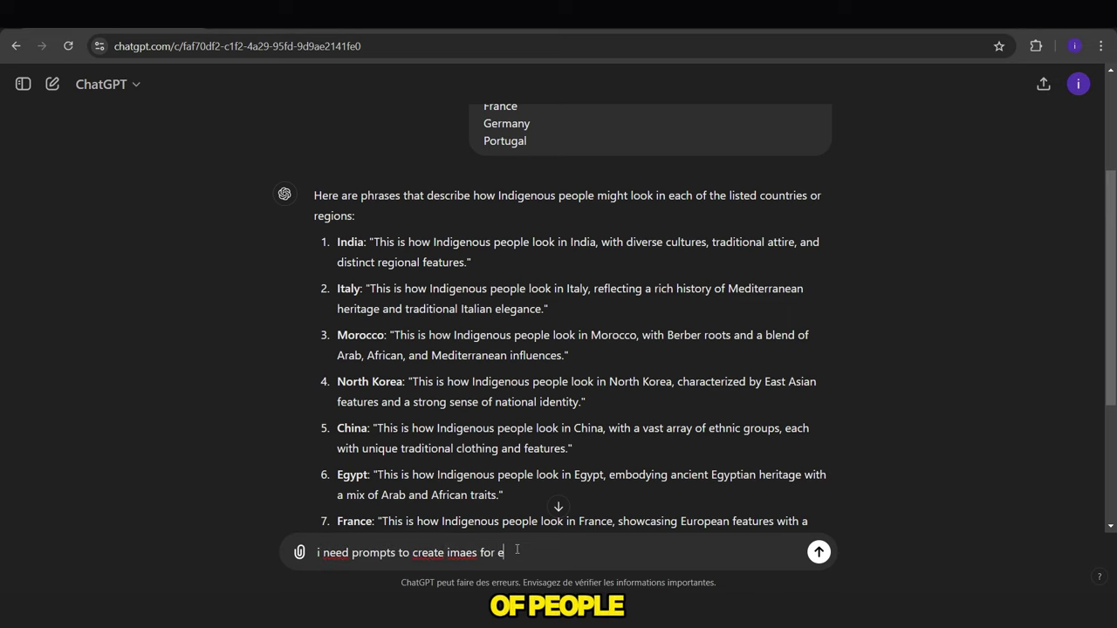
{"action": "key", "text": "Return"}
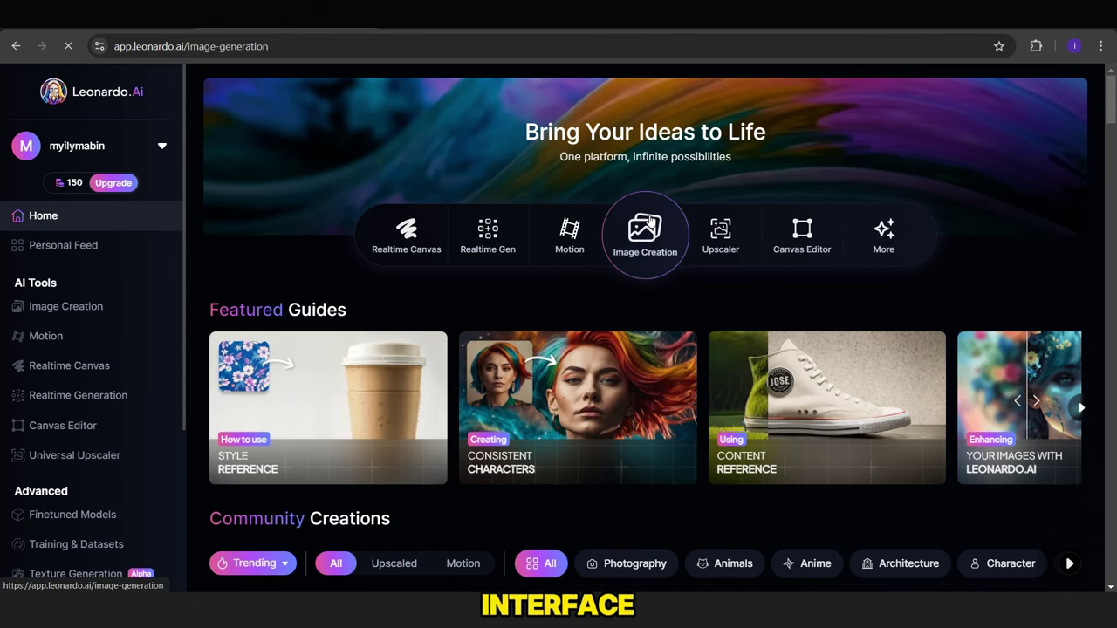
- Choose the Cinematic Kino style preset on Leonardo's image creation page
{"action": "left_click", "coordinate": [644, 238]}
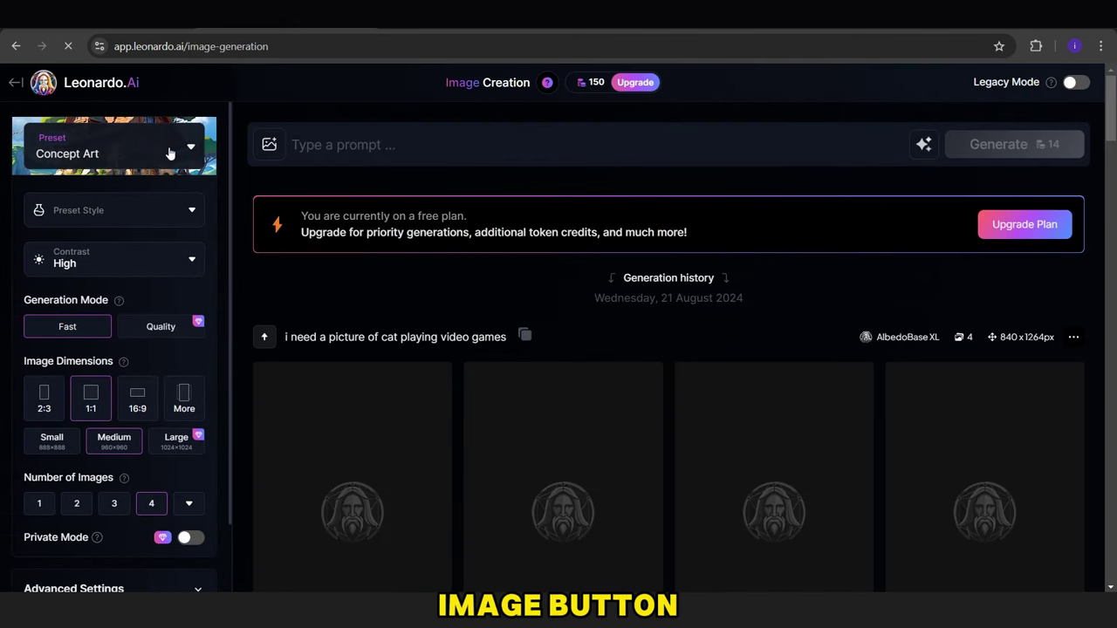
{"action": "left_click", "coordinate": [177, 152]}
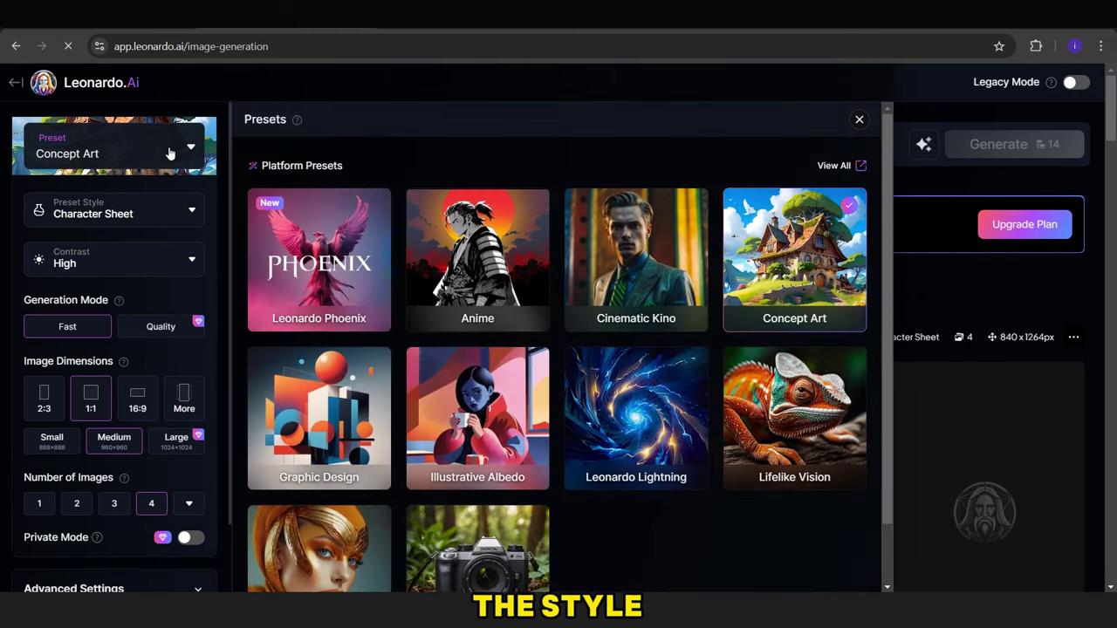
{"action": "left_click", "coordinate": [642, 289]}
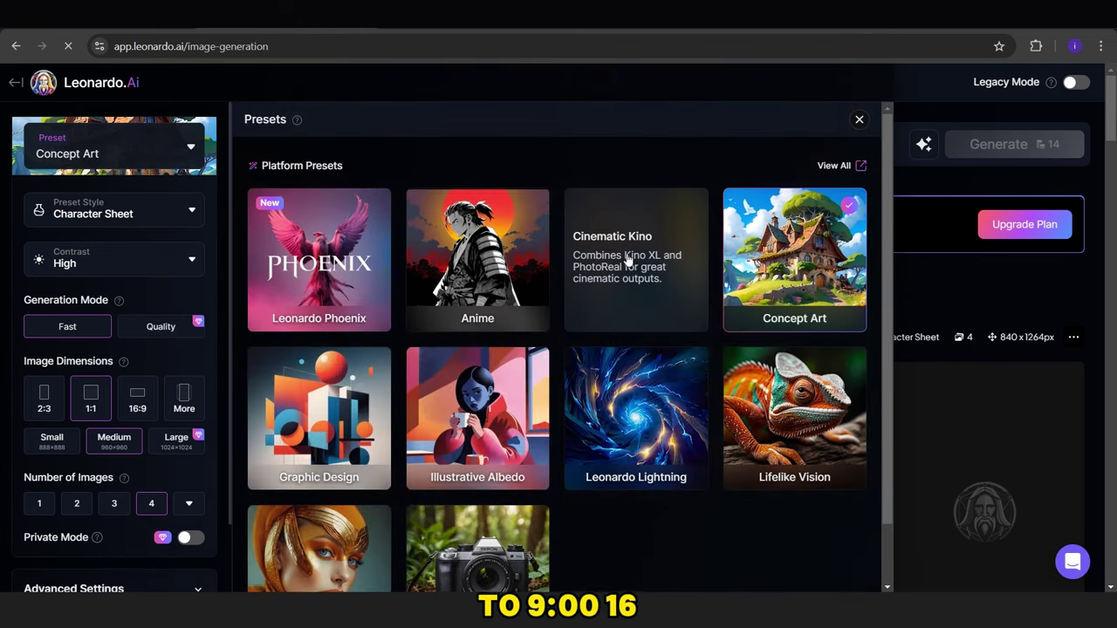
{"action": "left_click", "coordinate": [859, 121]}
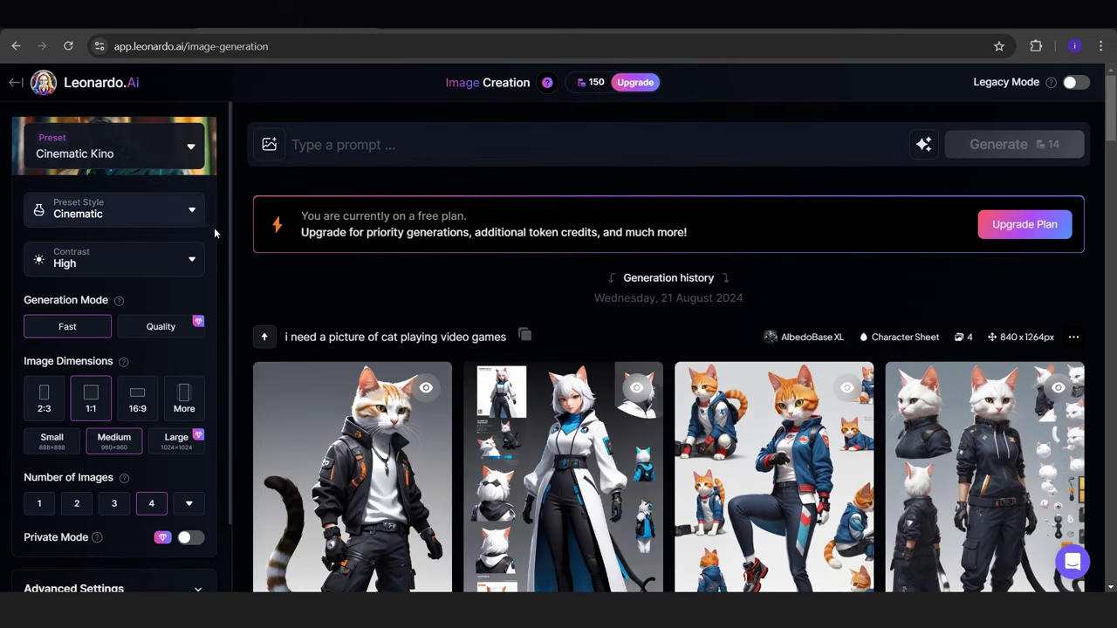
- Set the image size to TikTok 9:16 and select the India prompt in ChatGPT
{"action": "left_click", "coordinate": [184, 402]}
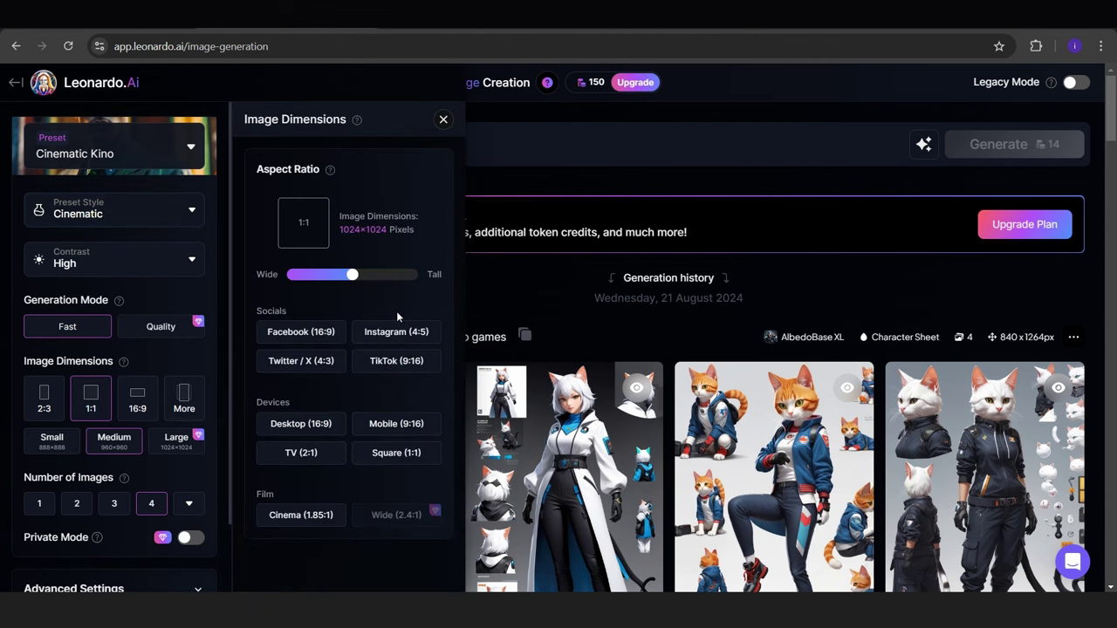
{"action": "left_click", "coordinate": [399, 360]}
{"action": "left_click", "coordinate": [484, 277]}
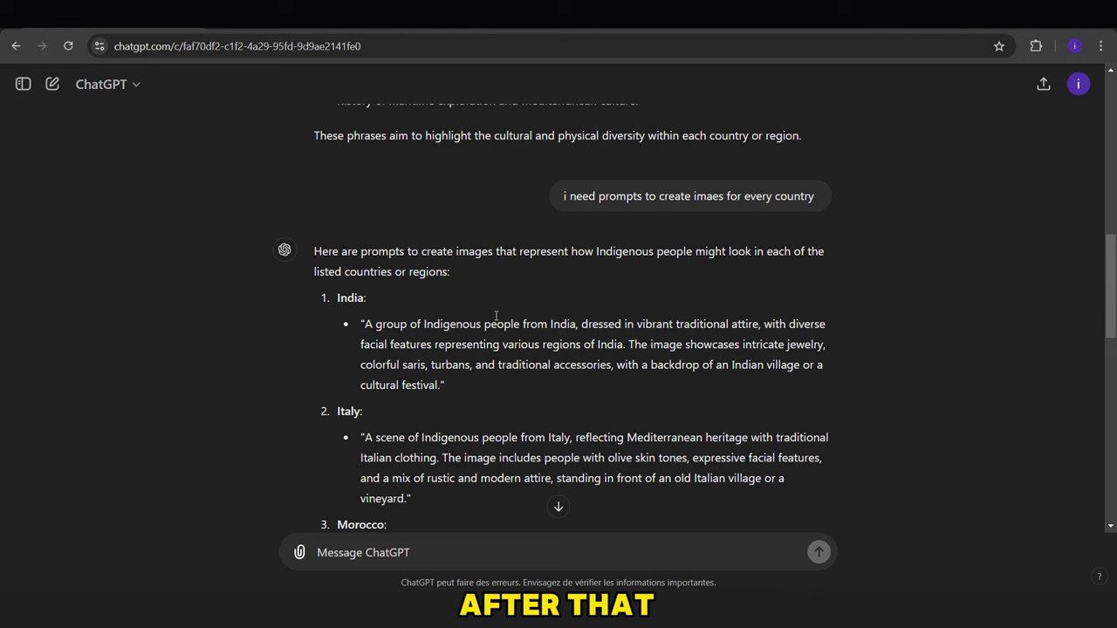
{"action": "left_click_drag", "start_coordinate": [438, 385], "coordinate": [365, 323]}
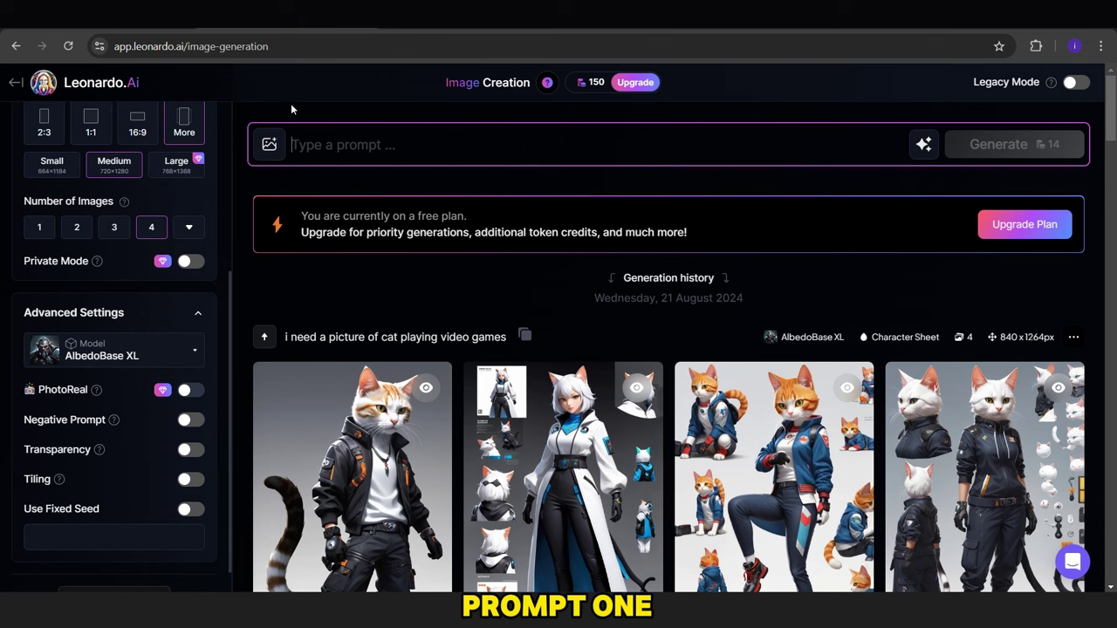
- Paste the India prompt into Leonardo and generate its images
{"action": "left_click", "coordinate": [323, 144]}
{"action": "key", "text": "ctrl+v"}
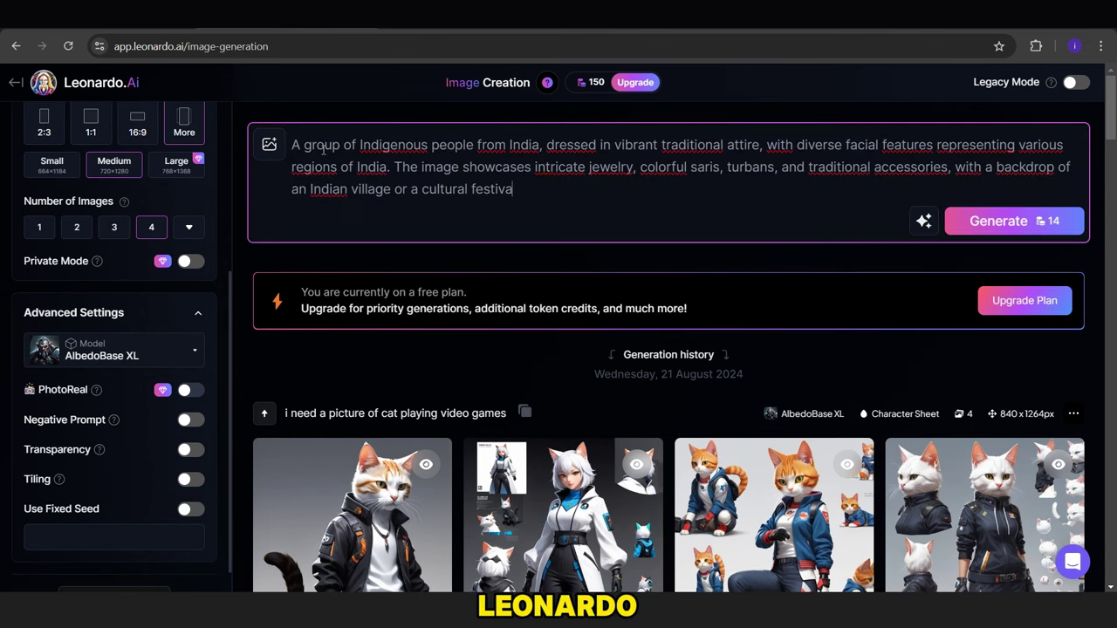
{"action": "type", "text": "l"}
{"action": "key", "text": "Return"}
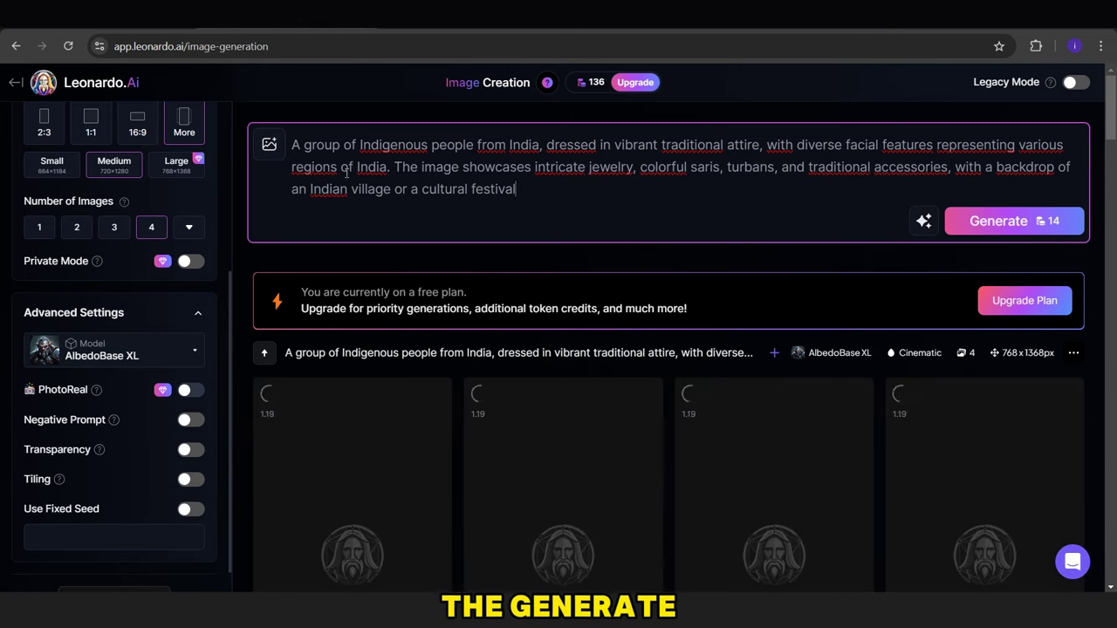
{"action": "scroll", "coordinate": [323, 149], "scroll_direction": "down", "scroll_amount": 1}
{"action": "scroll", "coordinate": [668, 349], "scroll_direction": "down", "scroll_amount": 2}
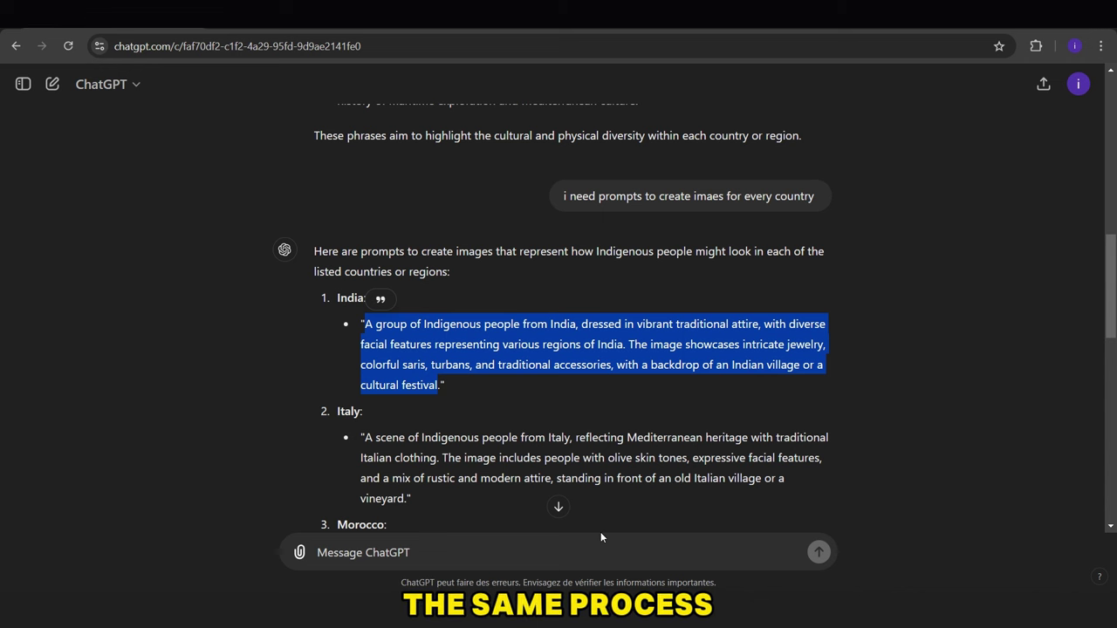
- Generate images from the Italy, Morocco and North Korea prompts in turn
{"action": "left_click_drag", "start_coordinate": [411, 498], "coordinate": [362, 437]}
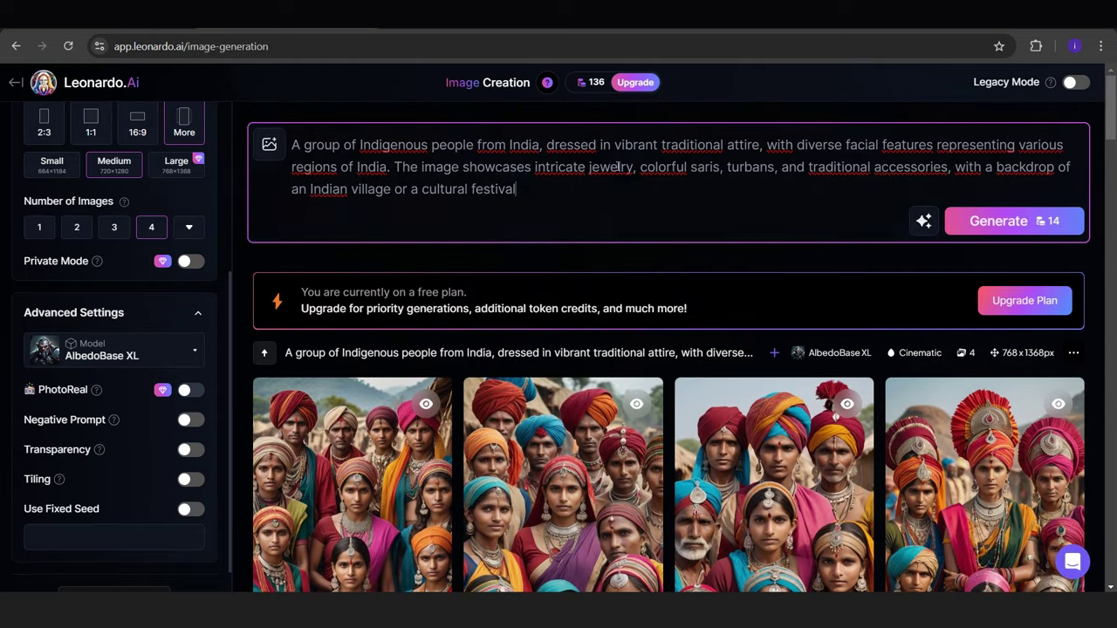
{"action": "key", "text": "ctrl+v"}
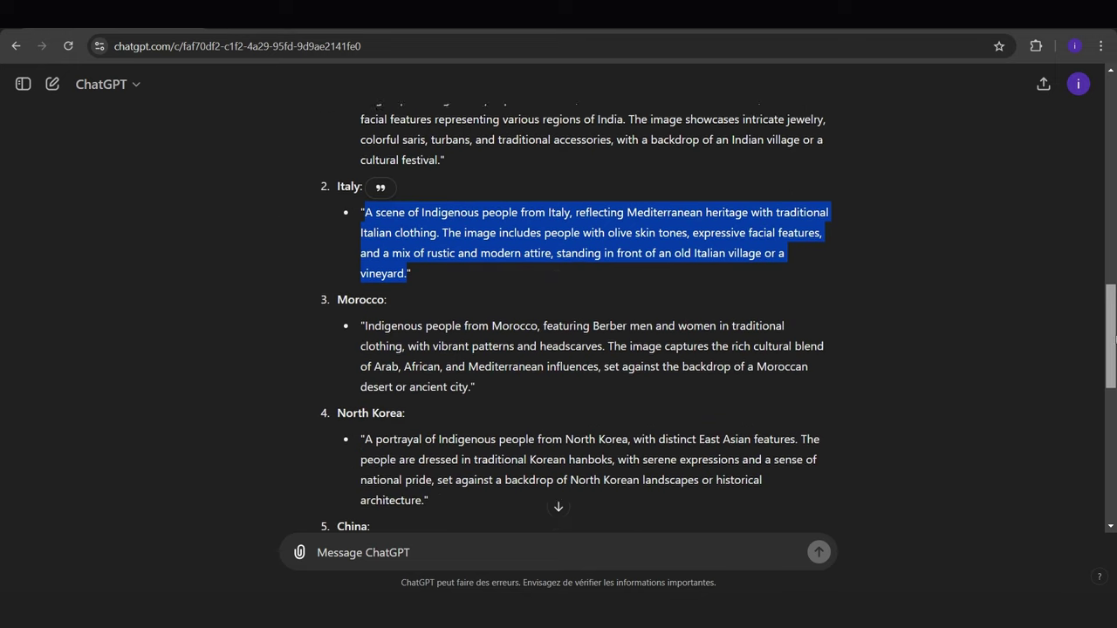
{"action": "left_click_drag", "start_coordinate": [474, 354], "coordinate": [364, 294]}
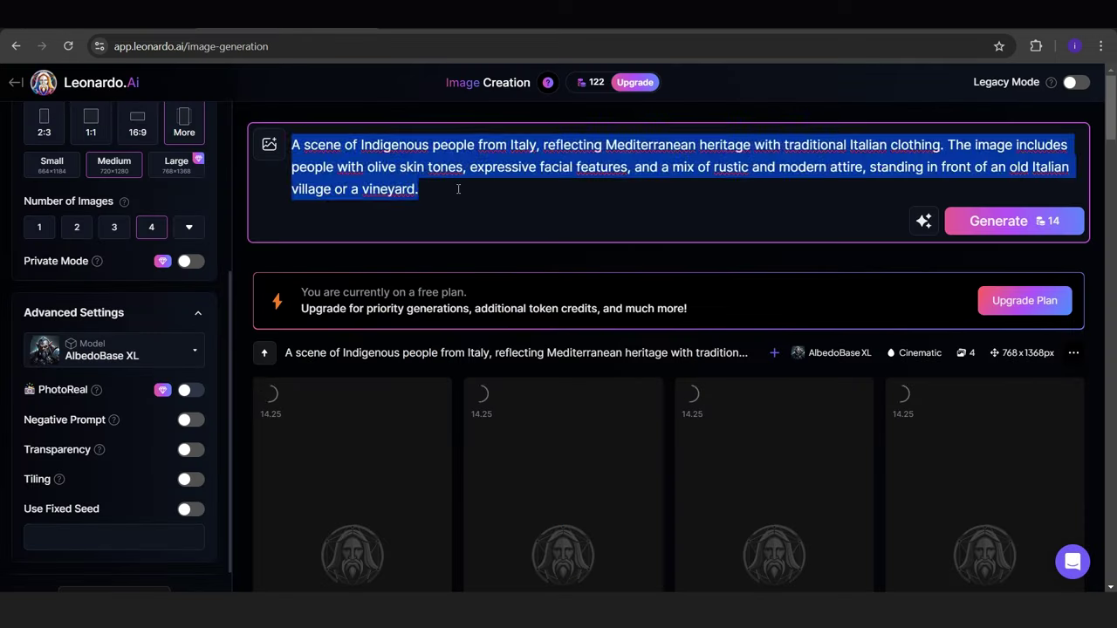
{"action": "type", "text": "Indigenous people from Morocco, featuring Berber men and women in traditional clothing, with vibrant patterns and headscarves. The image captures the rich cultural blend of Arab, African, and Mediterranean influences, set against the backdrop of a Moroccan desert or ancient city."}
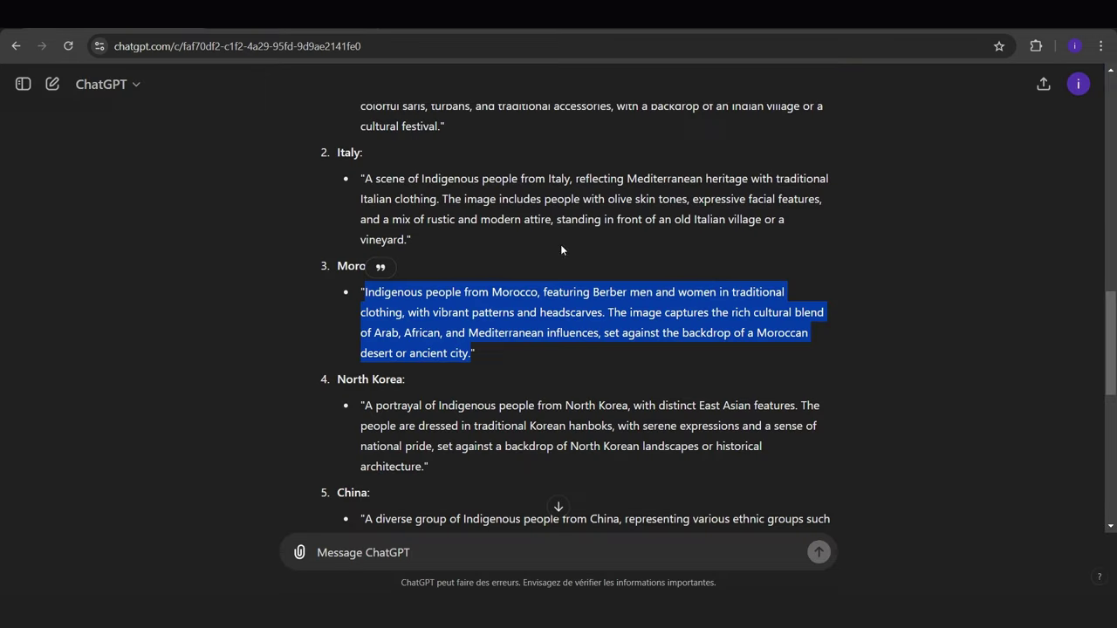
{"action": "scroll", "coordinate": [560, 247], "scroll_direction": "down", "scroll_amount": 3}
{"action": "left_click_drag", "start_coordinate": [426, 218], "coordinate": [372, 176]}
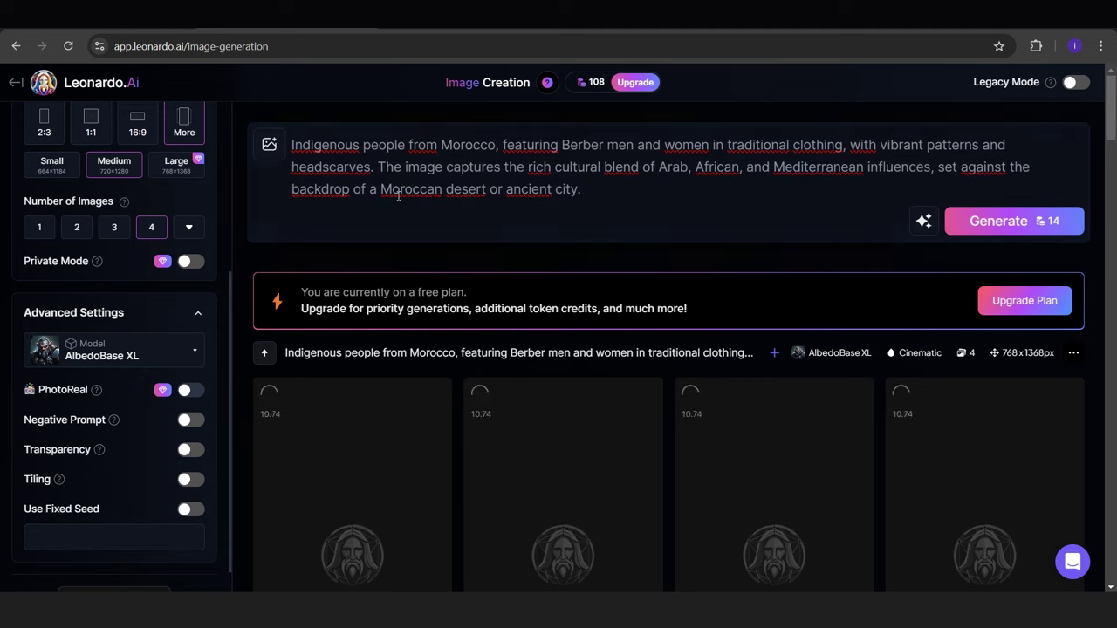
{"action": "type", "text": "A portrayal of Indigenous people from North Korea, with distinct East Asian features. The people are dressed in traditional Korean hanboks, with serene expressions and a sense of national pride, set against a backdrop of North Korean landscapes or historical architecture."}
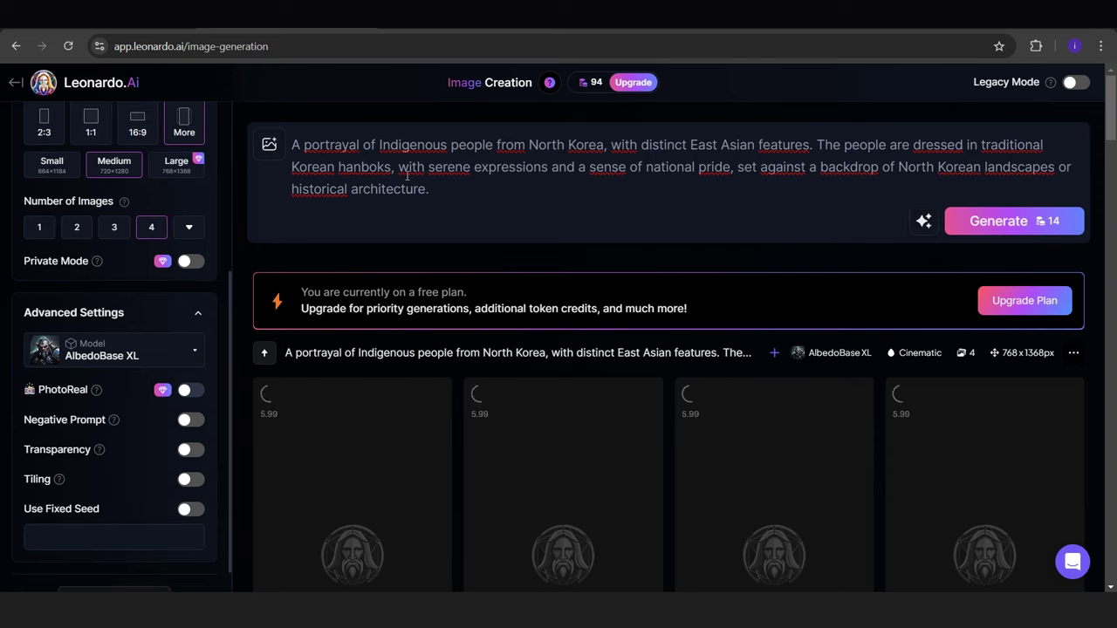
{"action": "type", "text": "A diverse group of Indigenous people from China, representing various ethnic groups such as Han, Tibetan, and Uighur. The image showcases traditional Chinese clothing, vibrant colors, and unique cultural elements, with a backdrop of a Chinese village or the Great Wall."}
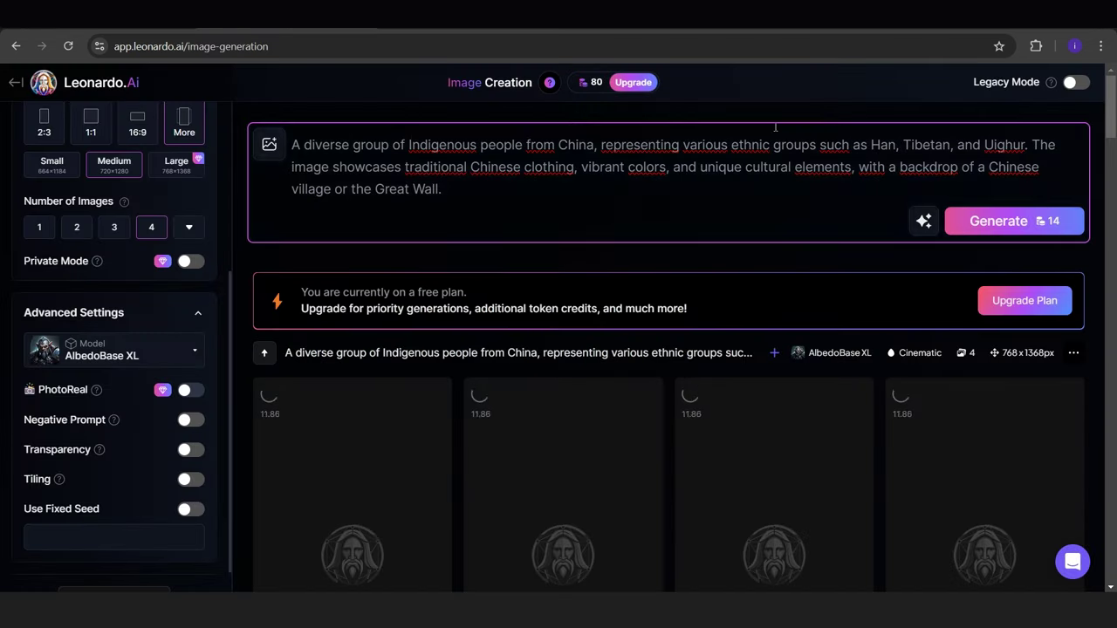
- Download the second and fourth India images
{"action": "left_click_drag", "start_coordinate": [1110, 123], "coordinate": [1110, 224]}
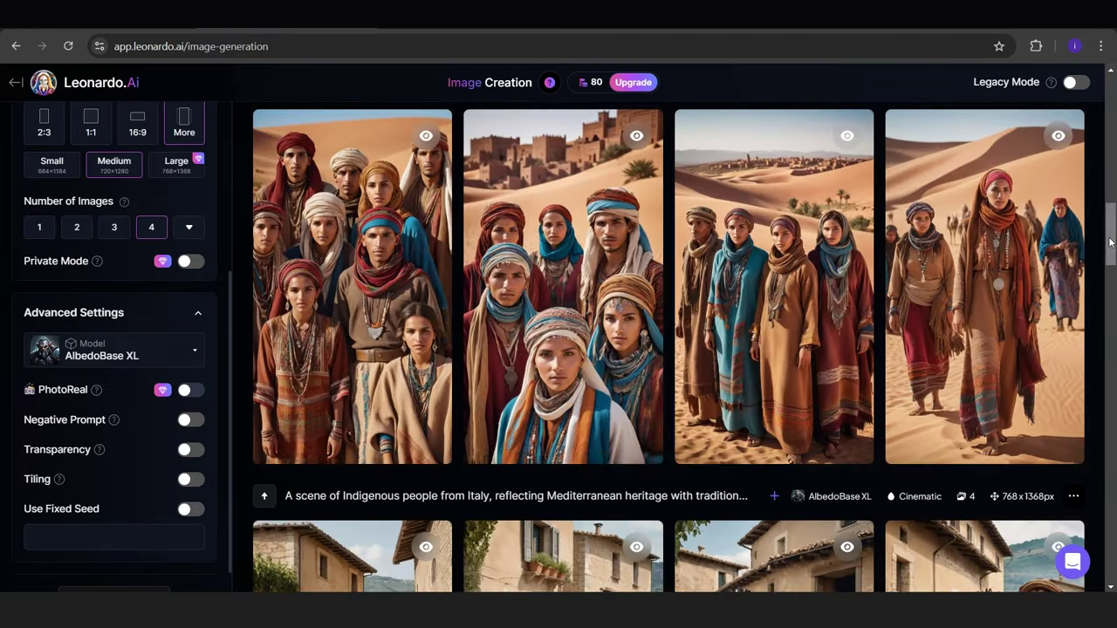
{"action": "scroll", "coordinate": [1111, 242], "scroll_direction": "down", "scroll_amount": 15}
{"action": "scroll", "coordinate": [1112, 242], "scroll_direction": "up", "scroll_amount": 3}
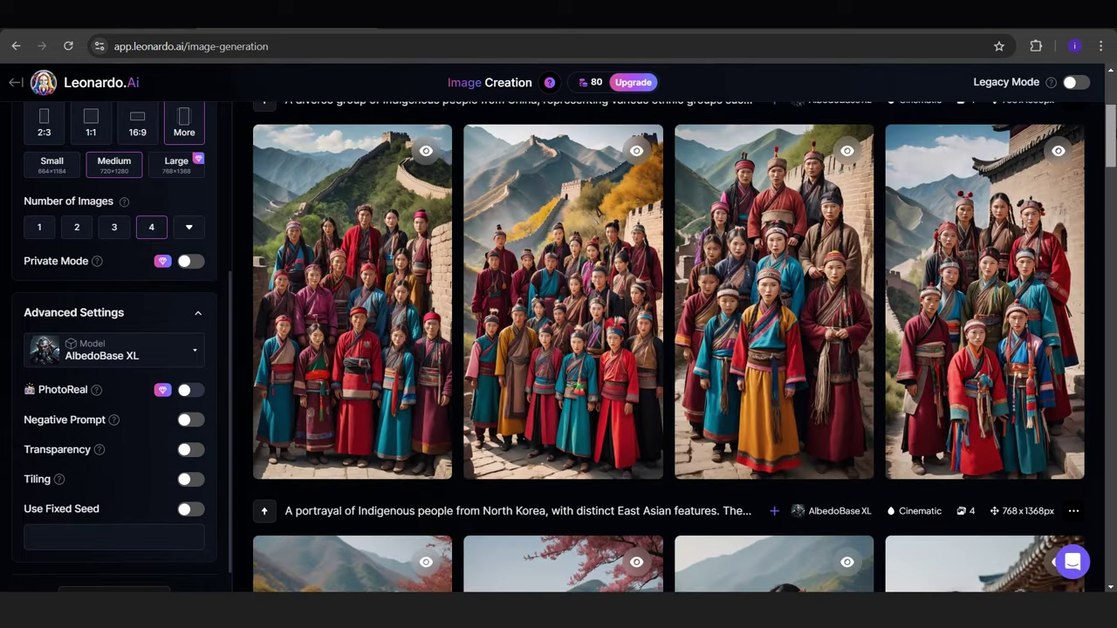
{"action": "scroll", "coordinate": [681, 262], "scroll_direction": "up", "scroll_amount": 3}
{"action": "scroll", "coordinate": [667, 349], "scroll_direction": "down", "scroll_amount": 10}
{"action": "left_click", "coordinate": [487, 533]}
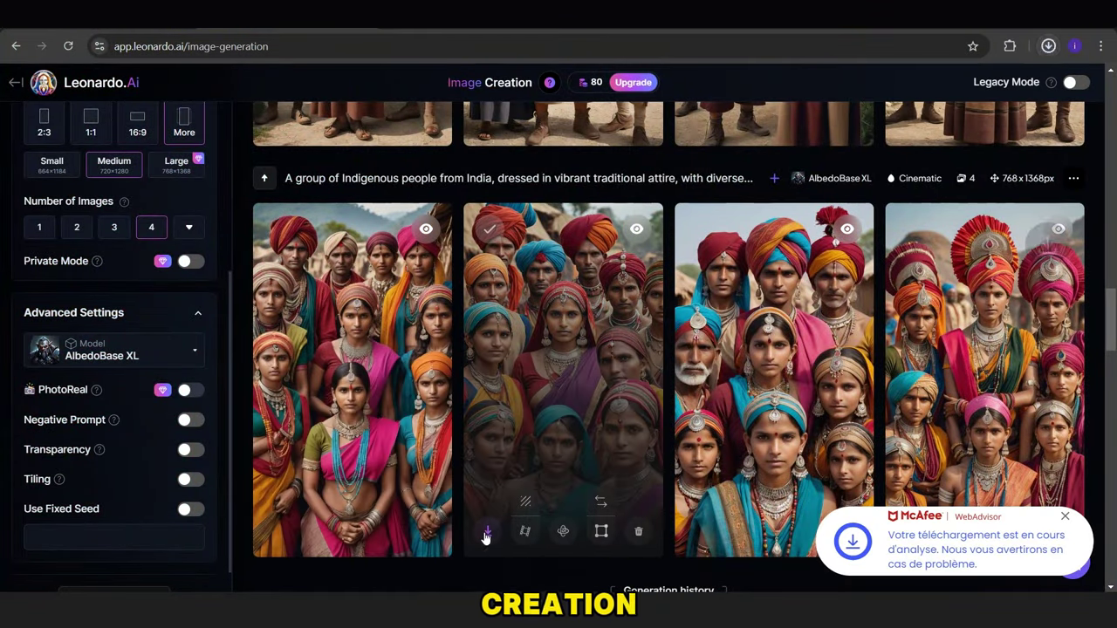
{"action": "scroll", "coordinate": [487, 537], "scroll_direction": "down", "scroll_amount": 3}
{"action": "left_click", "coordinate": [904, 386]}
{"action": "scroll", "coordinate": [698, 469], "scroll_direction": "up", "scroll_amount": 6}
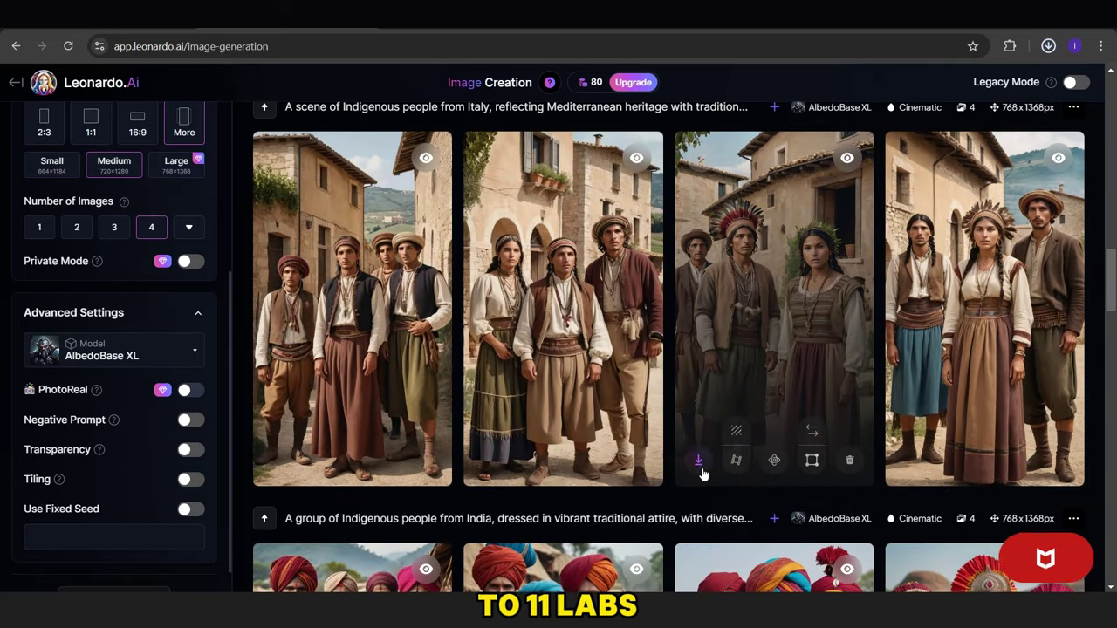
- Download the third Italy image, then add Tyler Kurk from the voice library to My Voices
{"action": "left_click", "coordinate": [699, 460]}
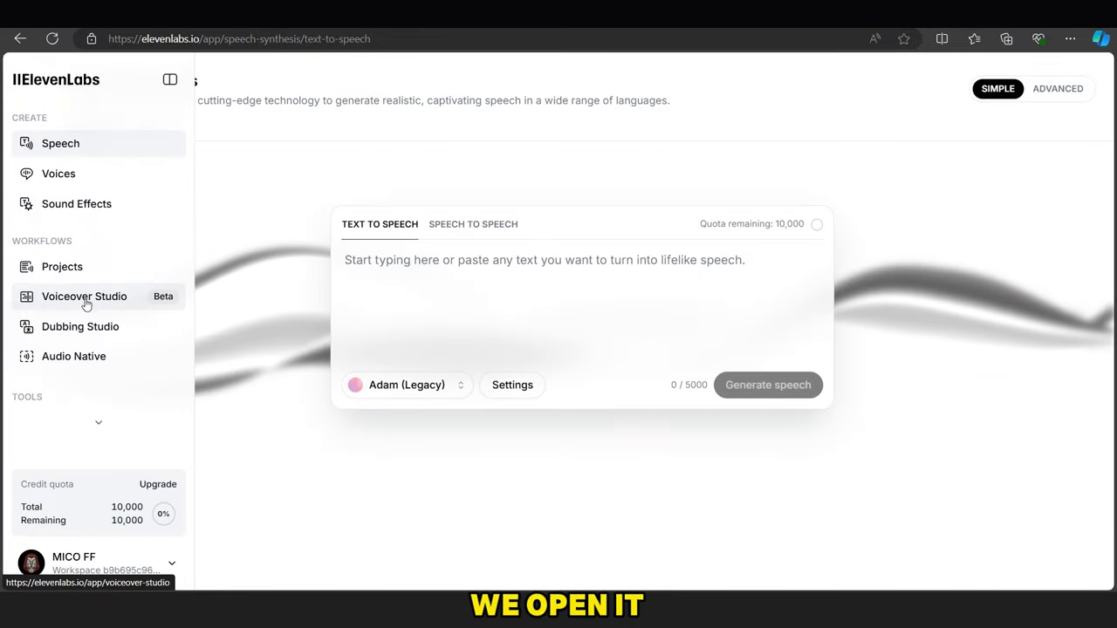
{"action": "left_click", "coordinate": [88, 172]}
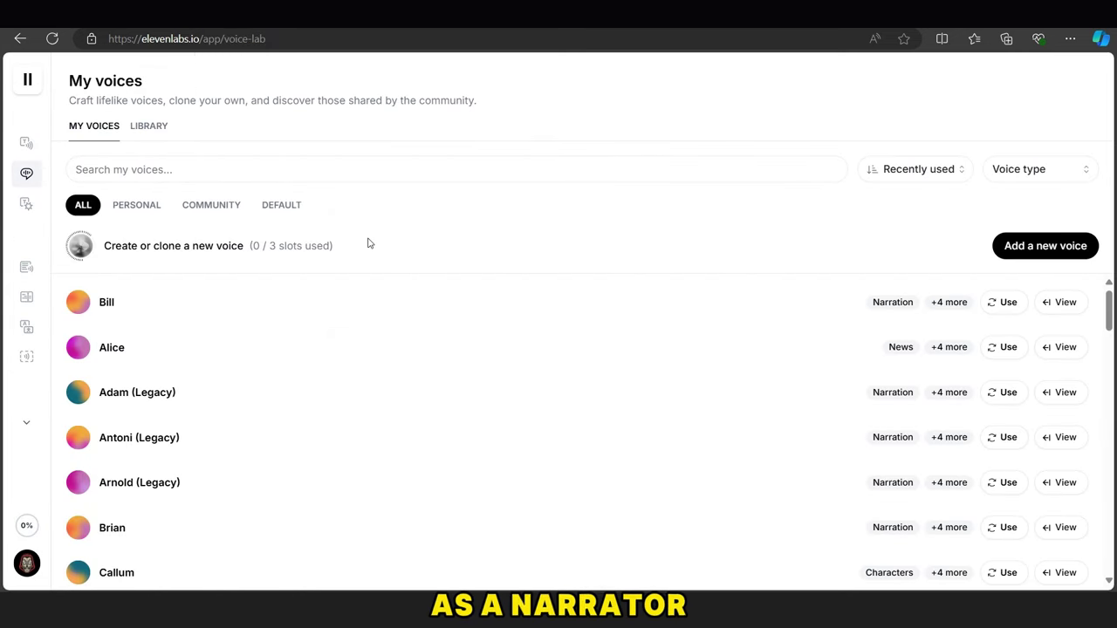
{"action": "left_click", "coordinate": [142, 128]}
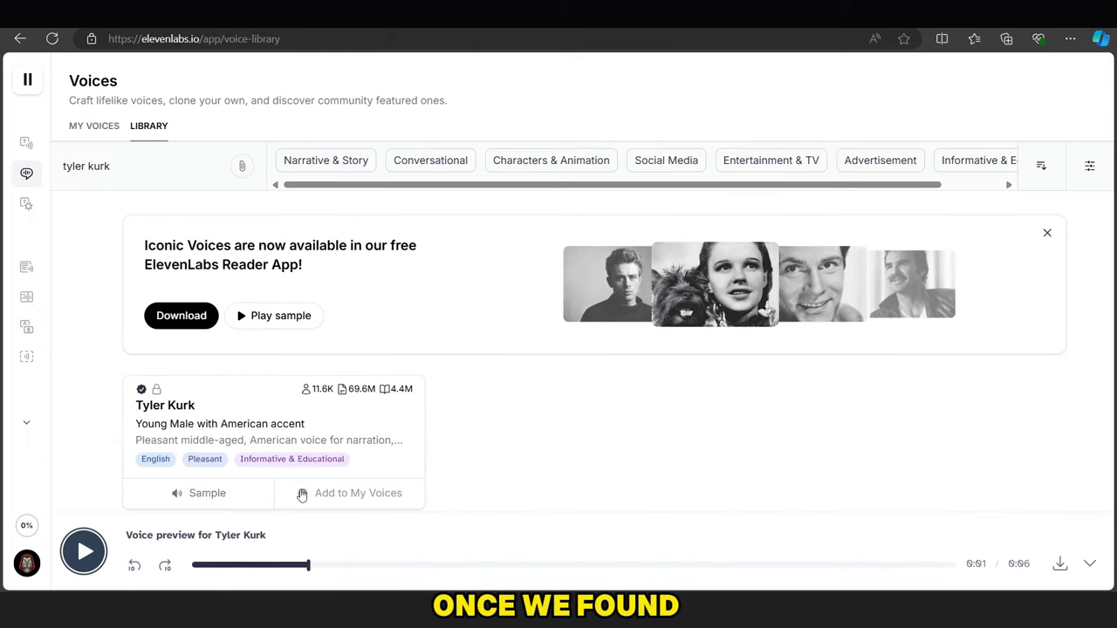
{"action": "left_click", "coordinate": [303, 495]}
{"action": "left_click", "coordinate": [664, 366]}
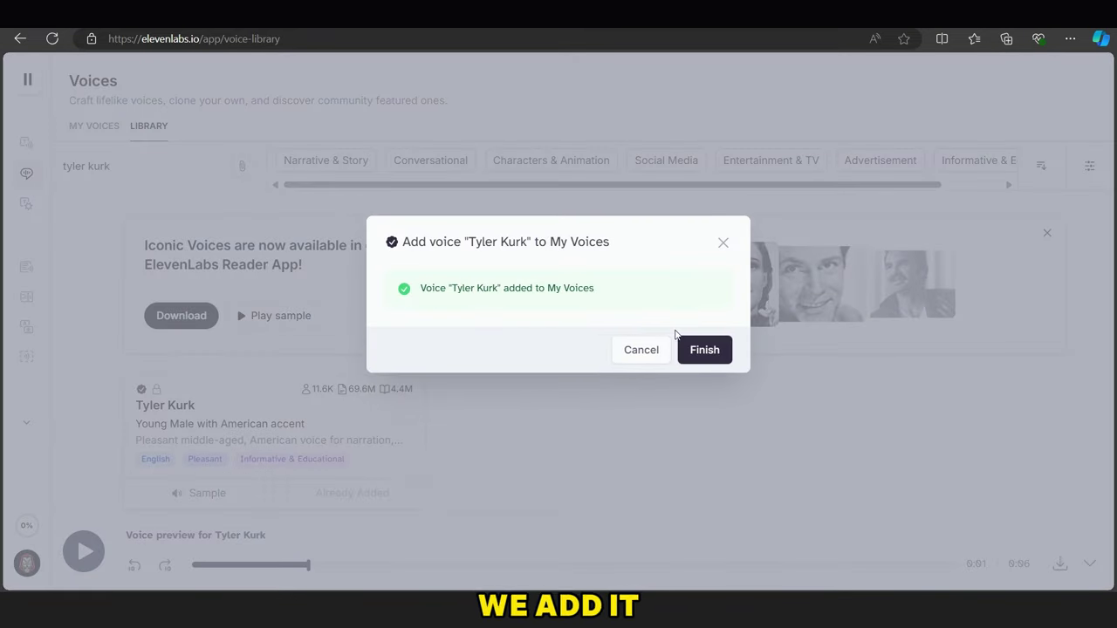
{"action": "left_click", "coordinate": [705, 349]}
- Select Tyler Kurk as the narration voice on the Speech page
{"action": "left_click", "coordinate": [61, 143]}
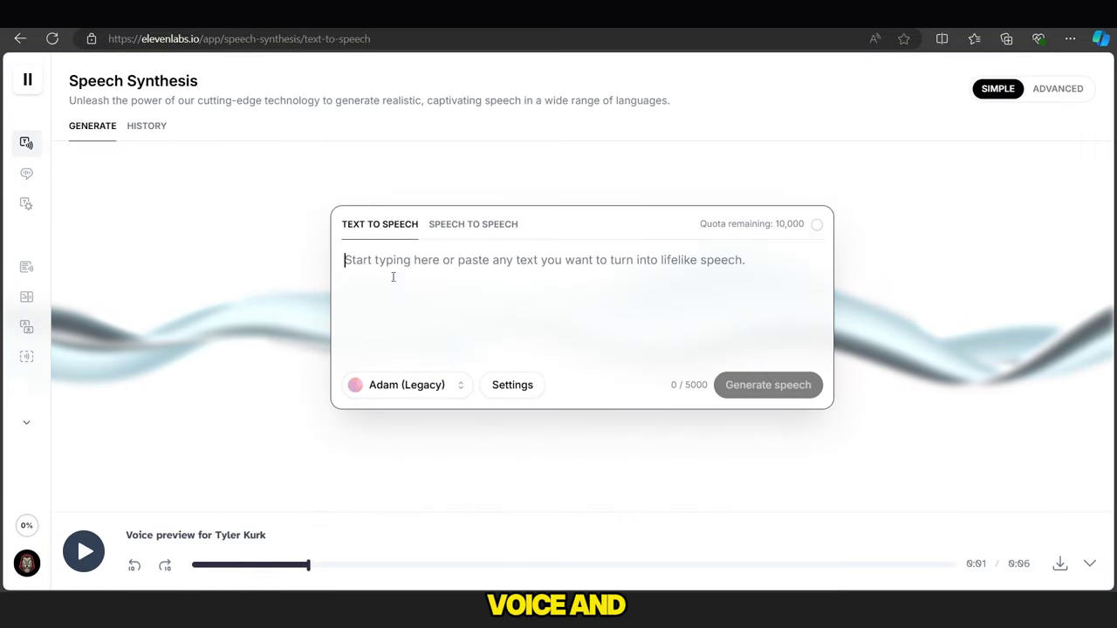
{"action": "left_click", "coordinate": [407, 385]}
{"action": "scroll", "coordinate": [587, 171], "scroll_direction": "down", "scroll_amount": 2}
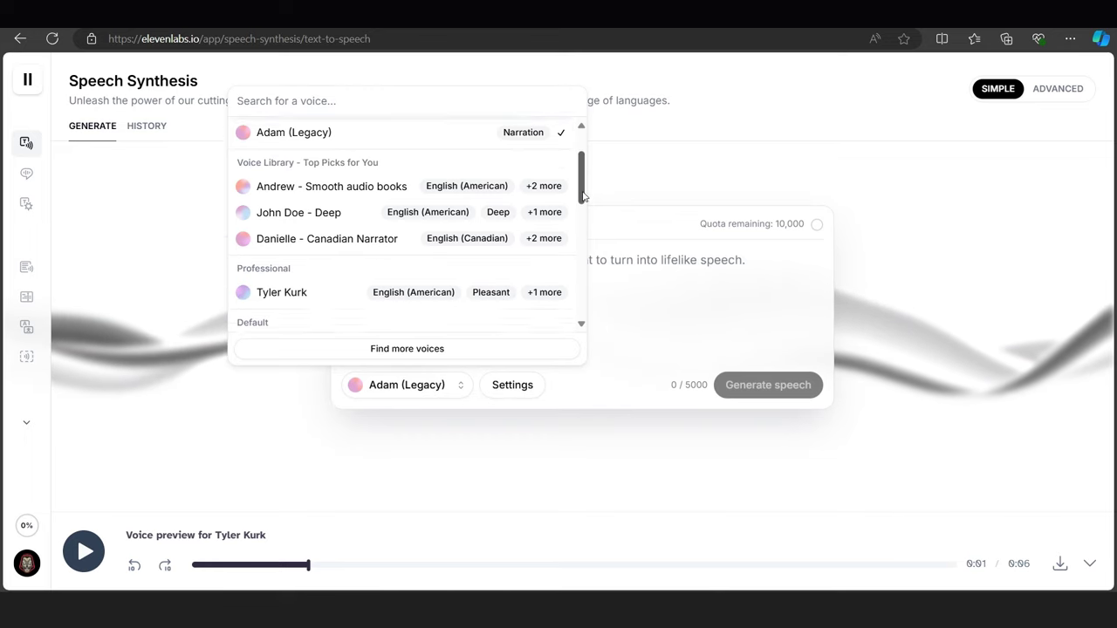
{"action": "left_click", "coordinate": [297, 279]}
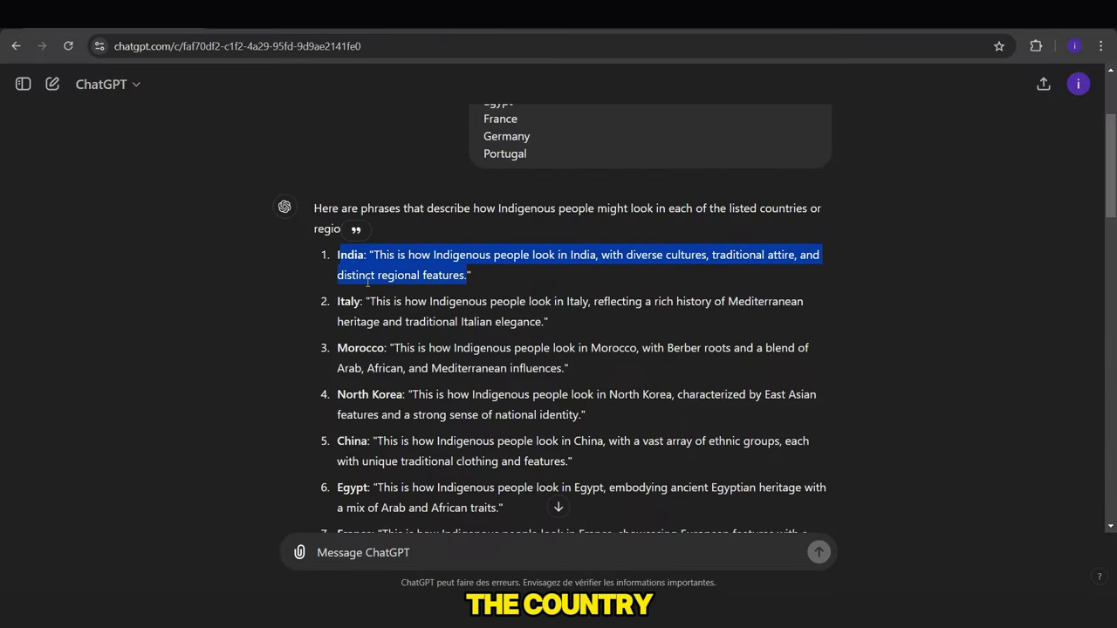
- Generate and download narration for the India sentence
{"action": "left_click_drag", "start_coordinate": [469, 277], "coordinate": [350, 231]}
{"action": "key", "text": "ctrl+c"}
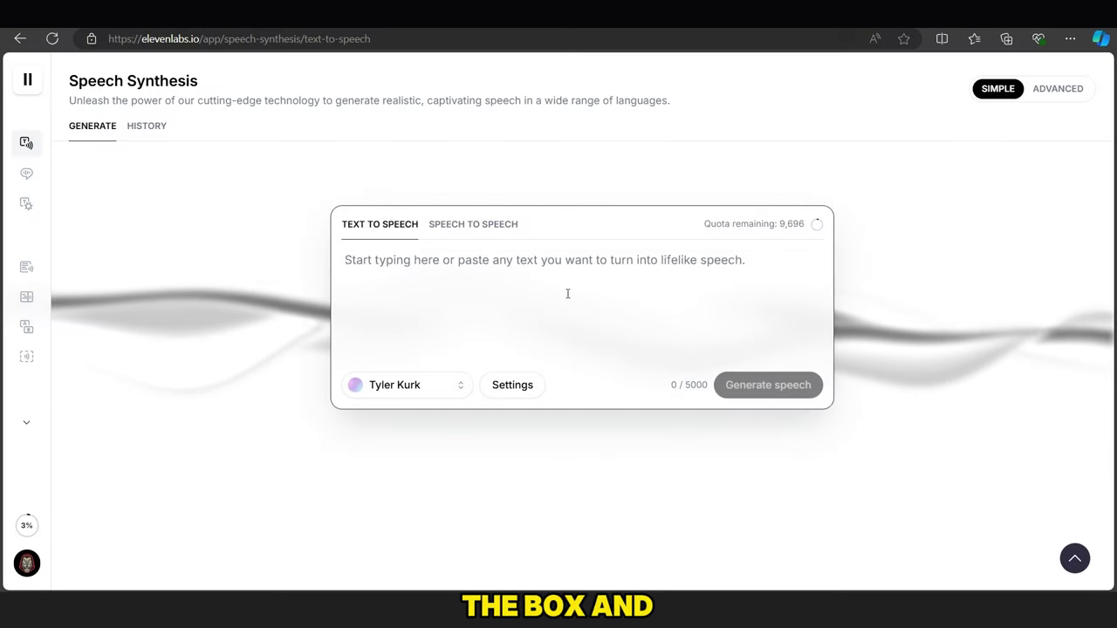
{"action": "left_click", "coordinate": [567, 293]}
{"action": "key", "text": "ctrl+v"}
{"action": "left_click", "coordinate": [759, 384]}
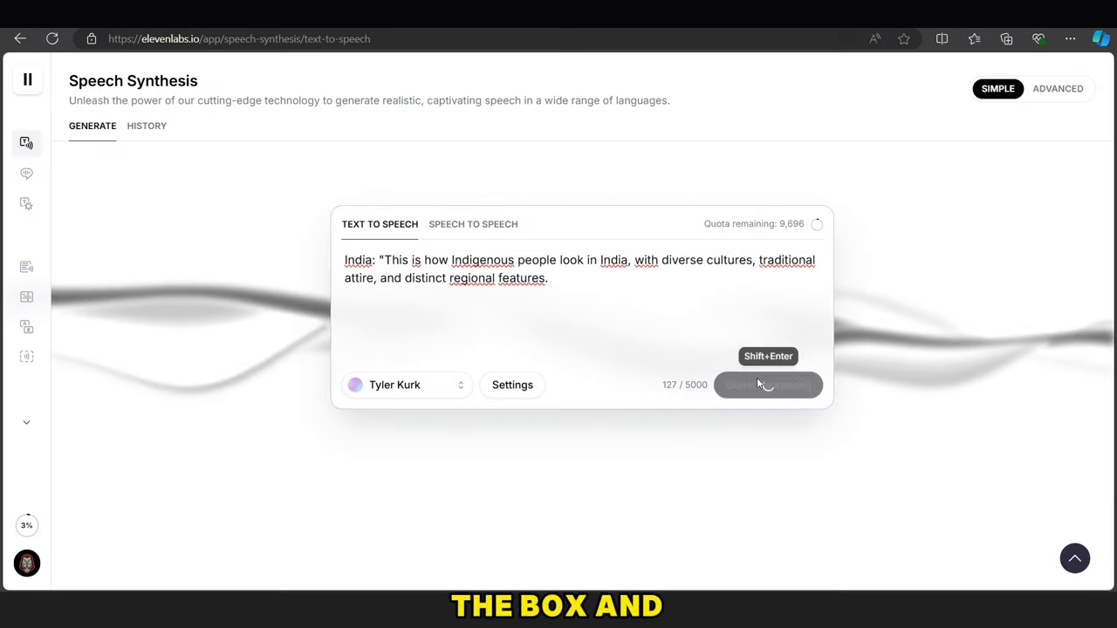
{"action": "left_click", "coordinate": [1061, 565]}
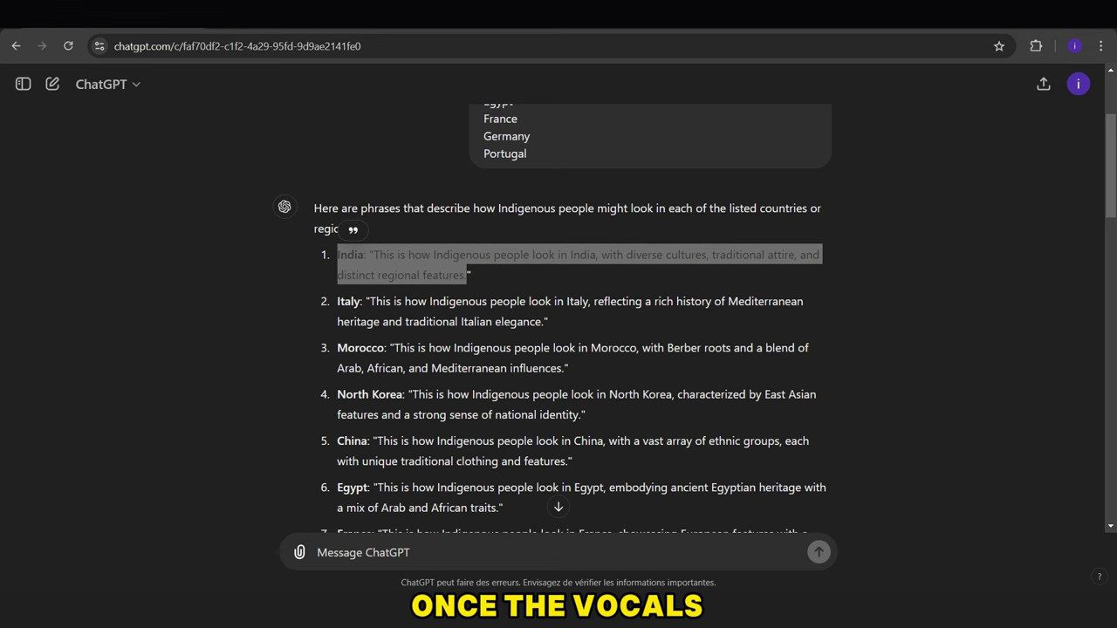
- Generate narration for the Italy and Morocco sentences, downloading the Italy clip
{"action": "left_click_drag", "start_coordinate": [547, 322], "coordinate": [346, 301]}
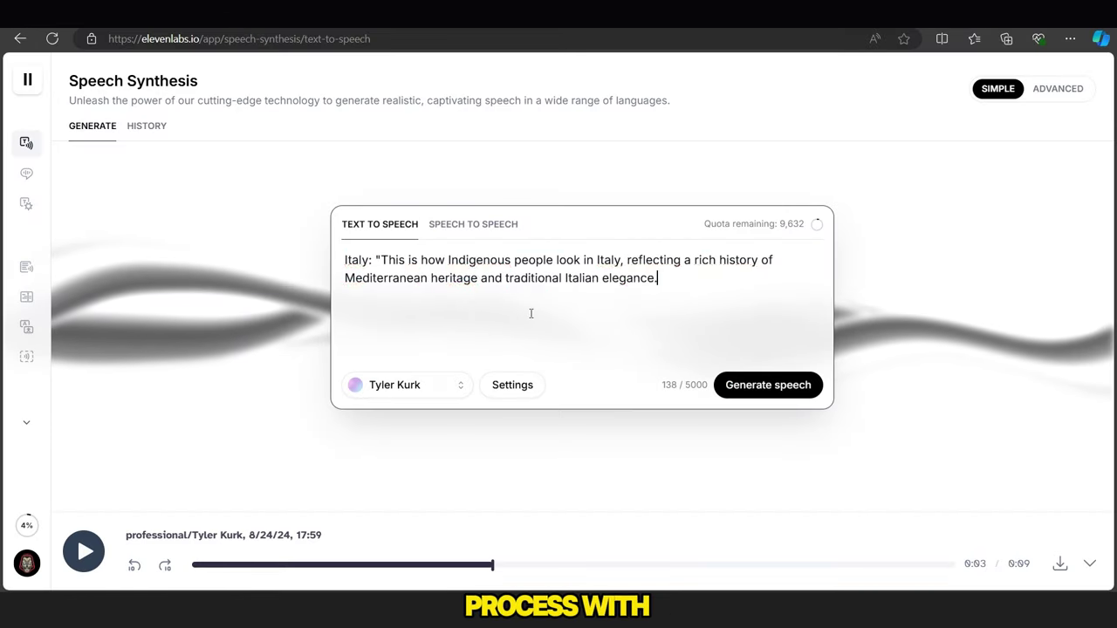
{"action": "left_click", "coordinate": [768, 385]}
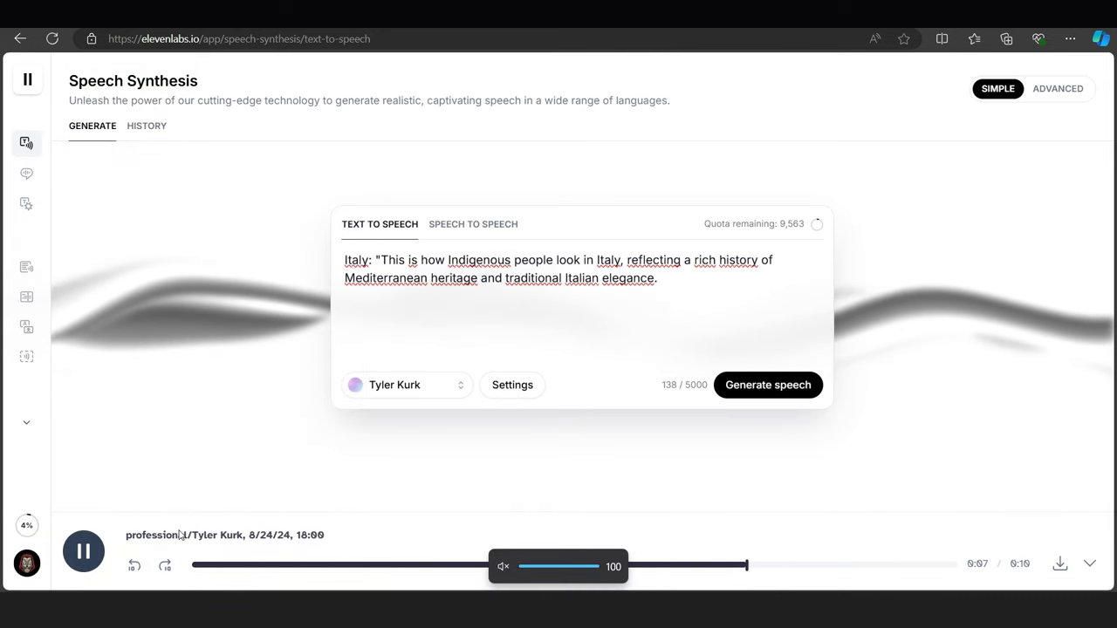
{"action": "left_click", "coordinate": [1058, 563]}
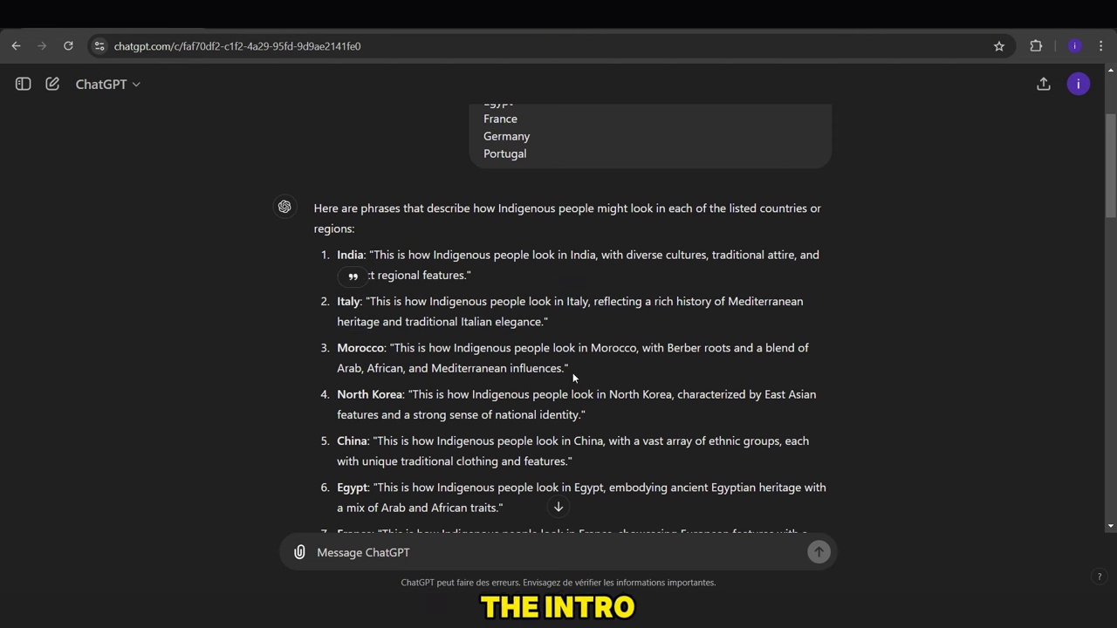
{"action": "left_click_drag", "start_coordinate": [646, 371], "coordinate": [339, 350]}
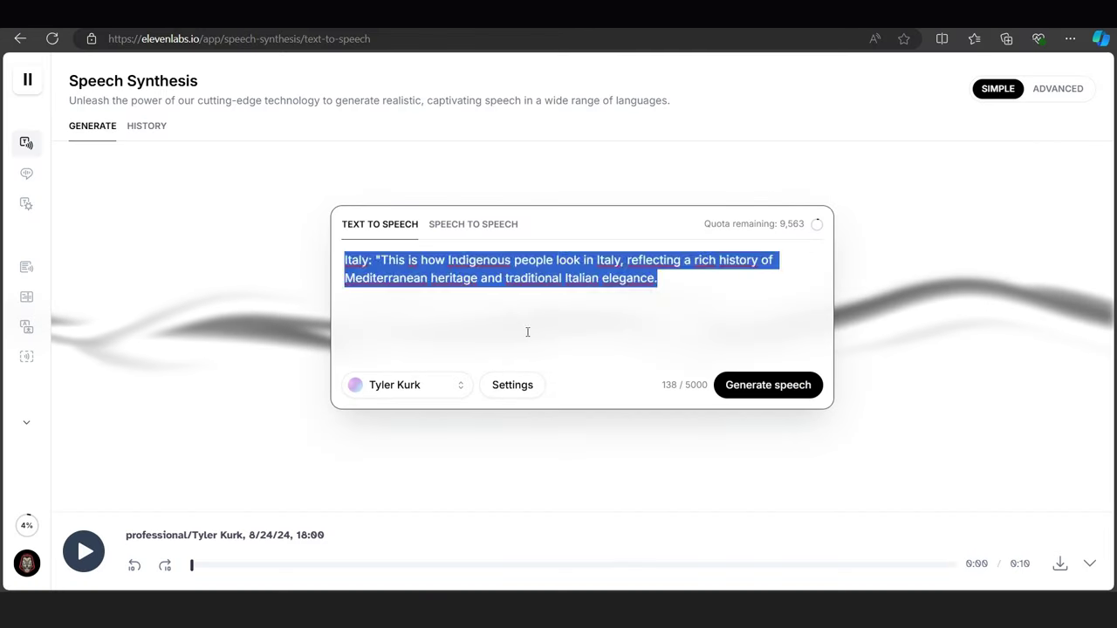
{"action": "type", "text": "Morocco: \"This is how Indigenous people look in Morocco, with Berber roots and a blend of Arab, African, and Mediterranean influences.\""}
{"action": "left_click", "coordinate": [738, 384]}
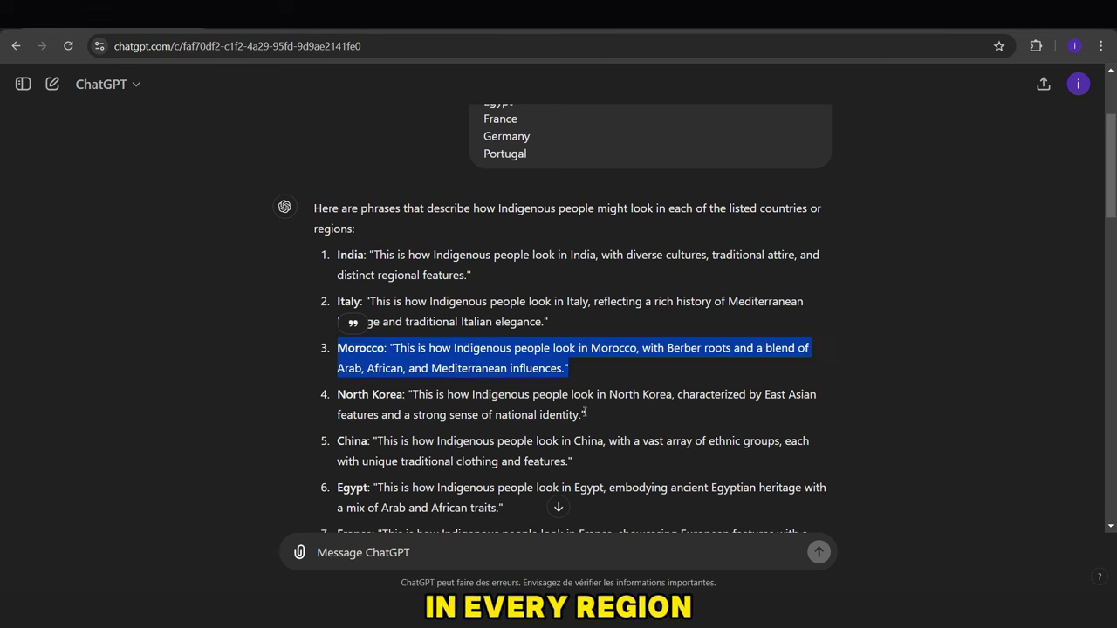
- Generate narration for the North Korea and China sentences and download the China audio
{"action": "left_click_drag", "start_coordinate": [585, 416], "coordinate": [353, 395]}
{"action": "key", "text": "ctrl+c"}
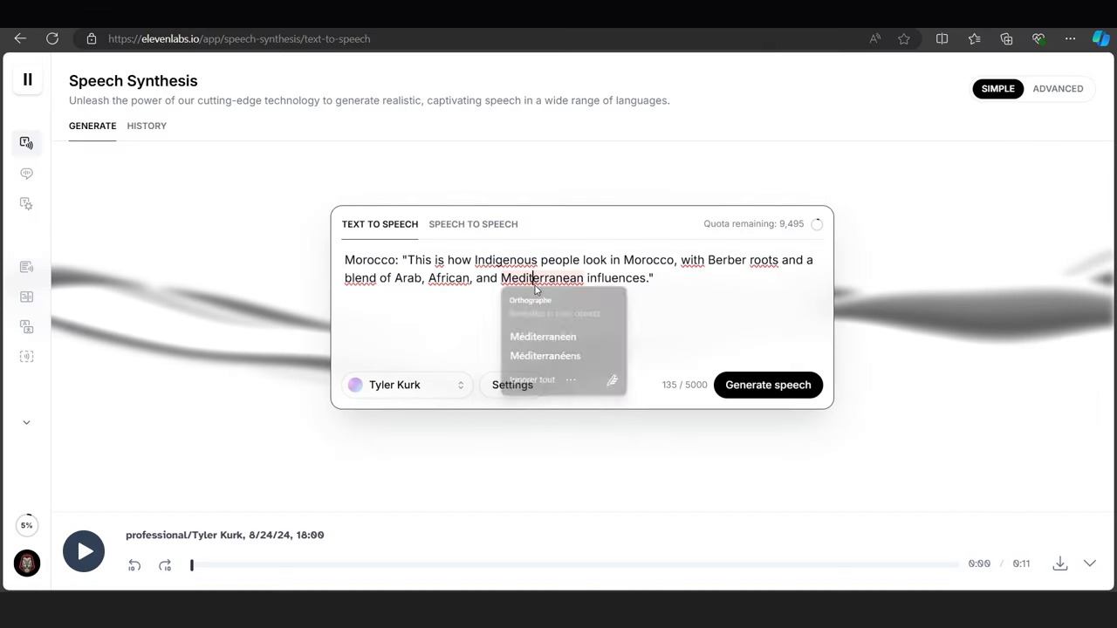
{"action": "key", "text": "ctrl+a"}
{"action": "key", "text": "ctrl+v"}
{"action": "left_click", "coordinate": [754, 389]}
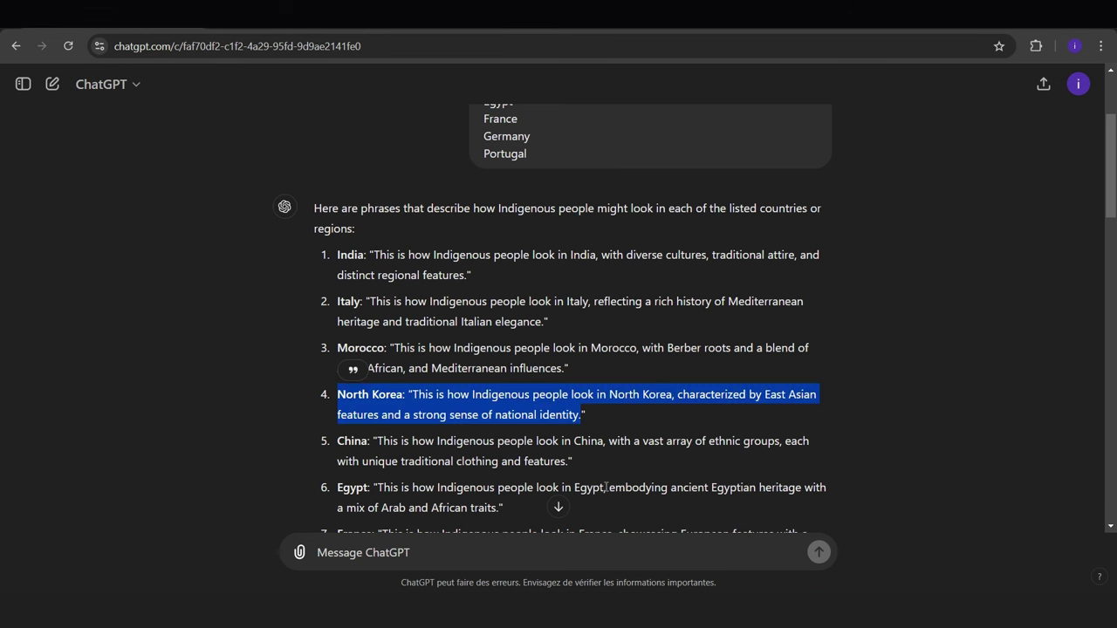
{"action": "left_click_drag", "start_coordinate": [573, 462], "coordinate": [333, 443]}
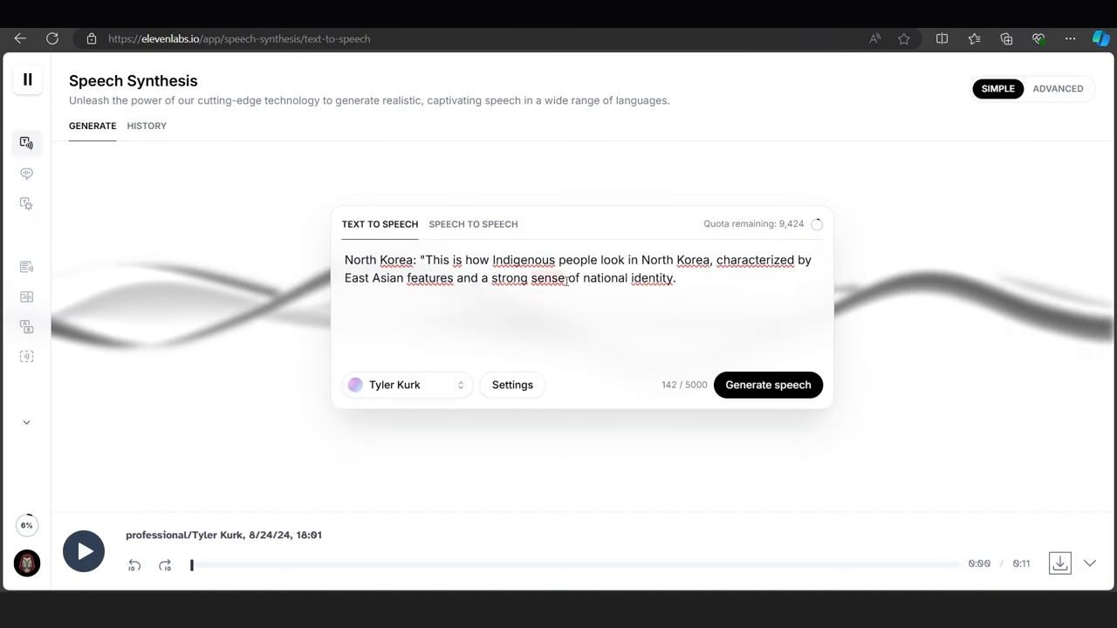
{"action": "key", "text": "ctrl+a"}
{"action": "type", "text": "China: \"This is how Indigenous people look in China, with a vast array of ethnic groups, each with unique traditional clothing and features."}
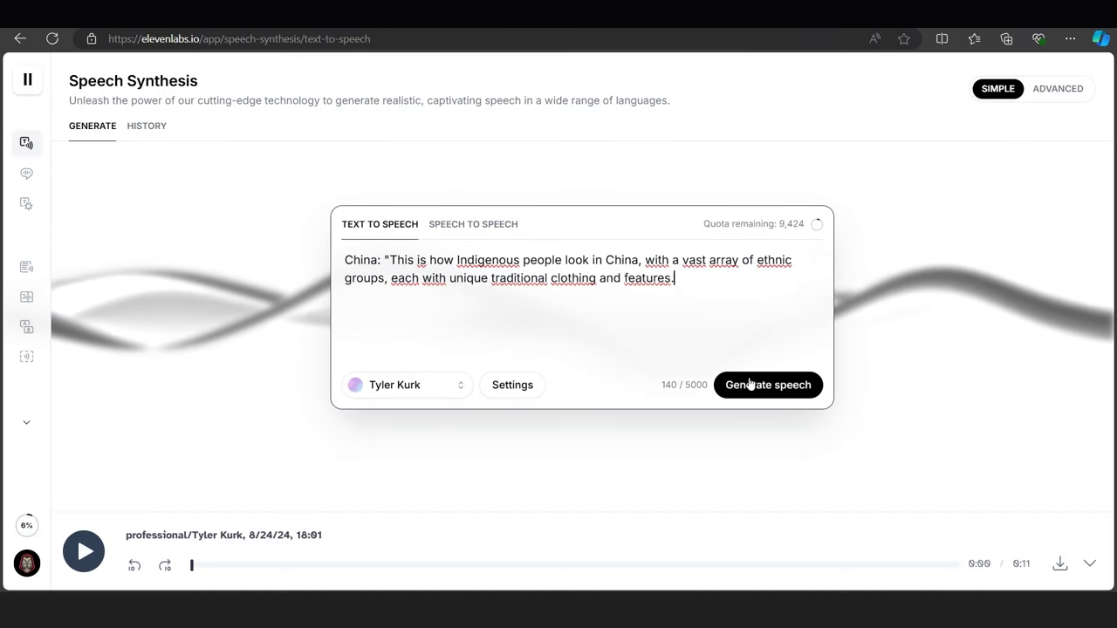
{"action": "left_click", "coordinate": [750, 384]}
{"action": "left_click", "coordinate": [1059, 563]}
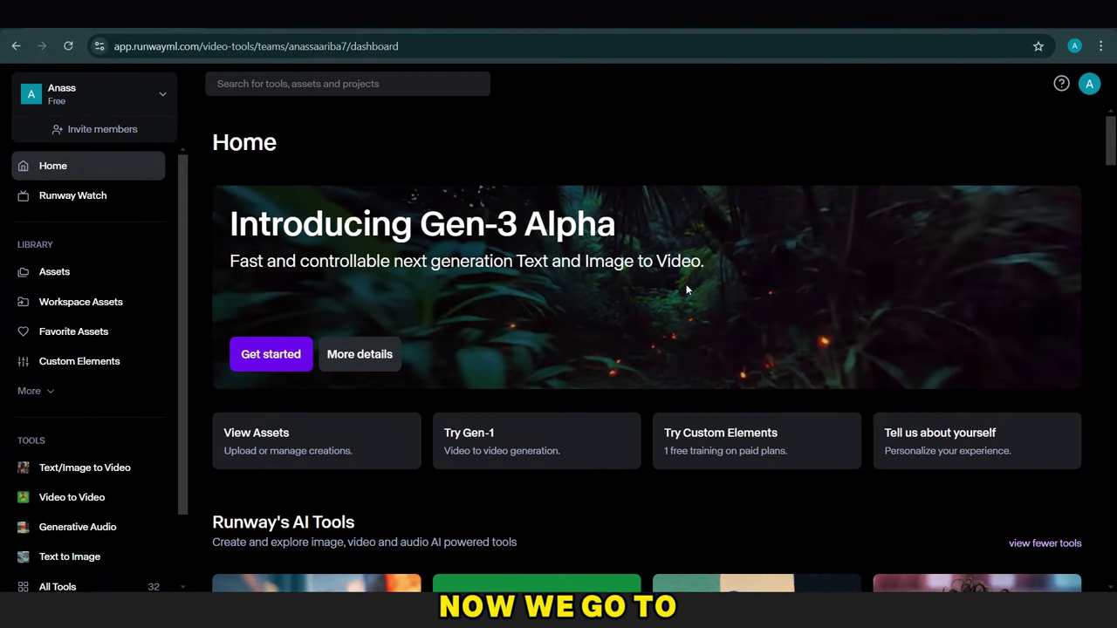
- Generate a 4-second Gen-2 video clip from the India image
{"action": "scroll", "coordinate": [646, 349], "scroll_direction": "down", "scroll_amount": 5}
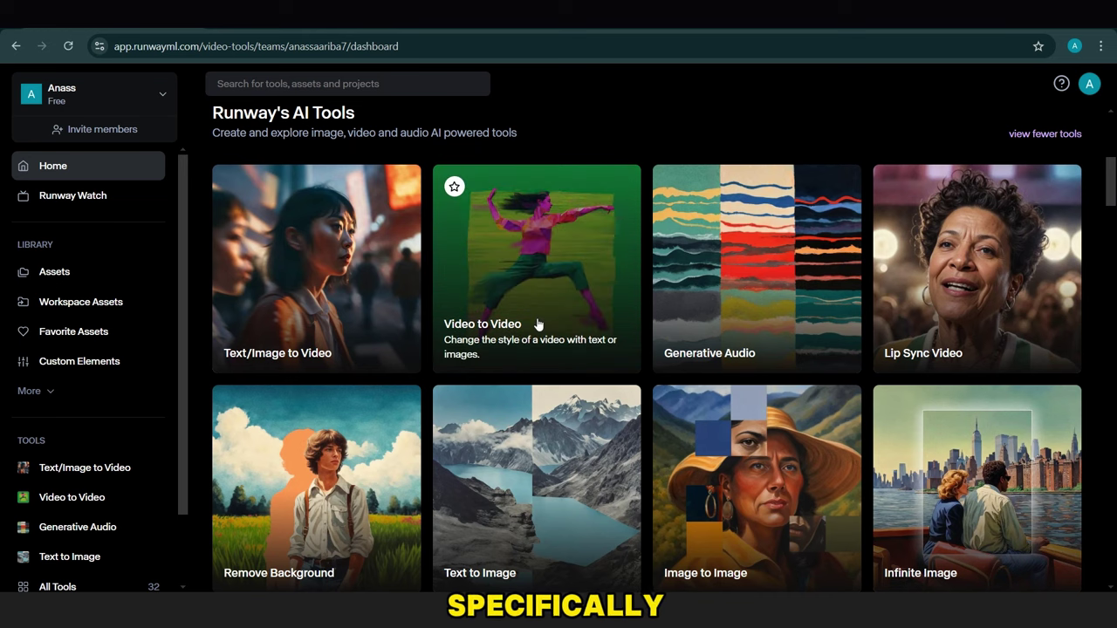
{"action": "scroll", "coordinate": [913, 324], "scroll_direction": "up", "scroll_amount": 1}
{"action": "left_click", "coordinate": [288, 297]}
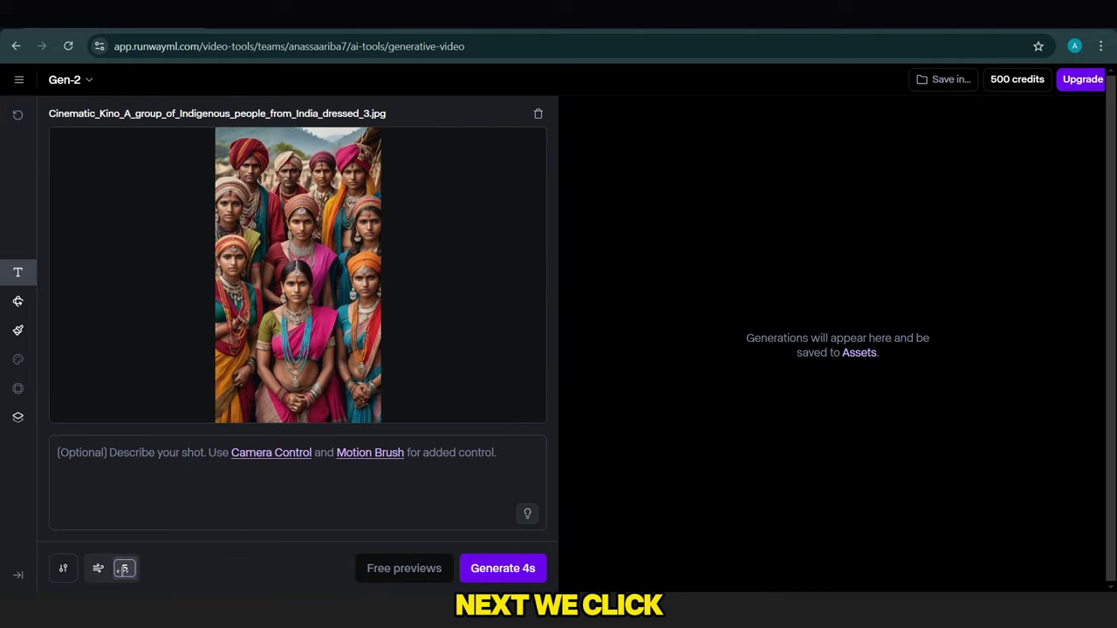
{"action": "left_click", "coordinate": [496, 563]}
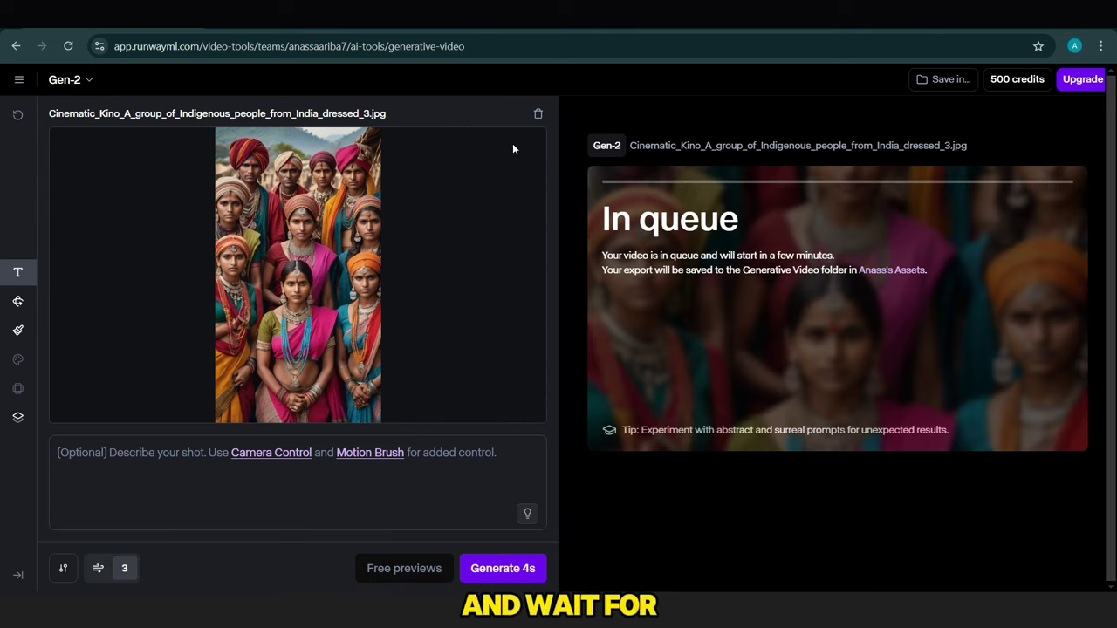
- Generate 4-second clips from the cropped portrait and the uploaded Italy image
{"action": "left_click", "coordinate": [294, 302]}
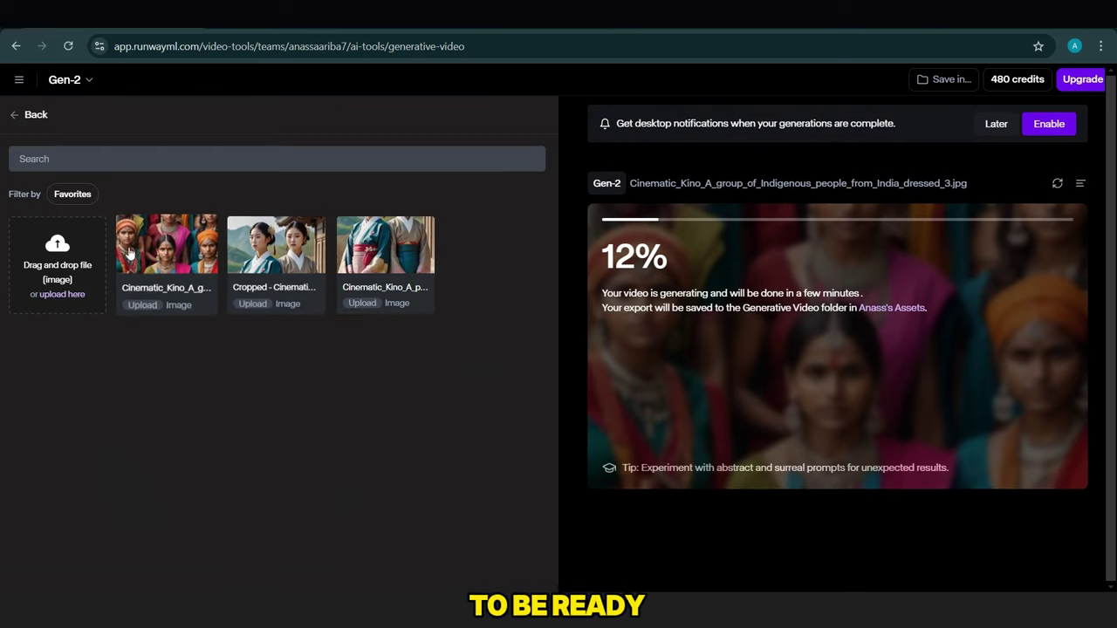
{"action": "left_click", "coordinate": [278, 267]}
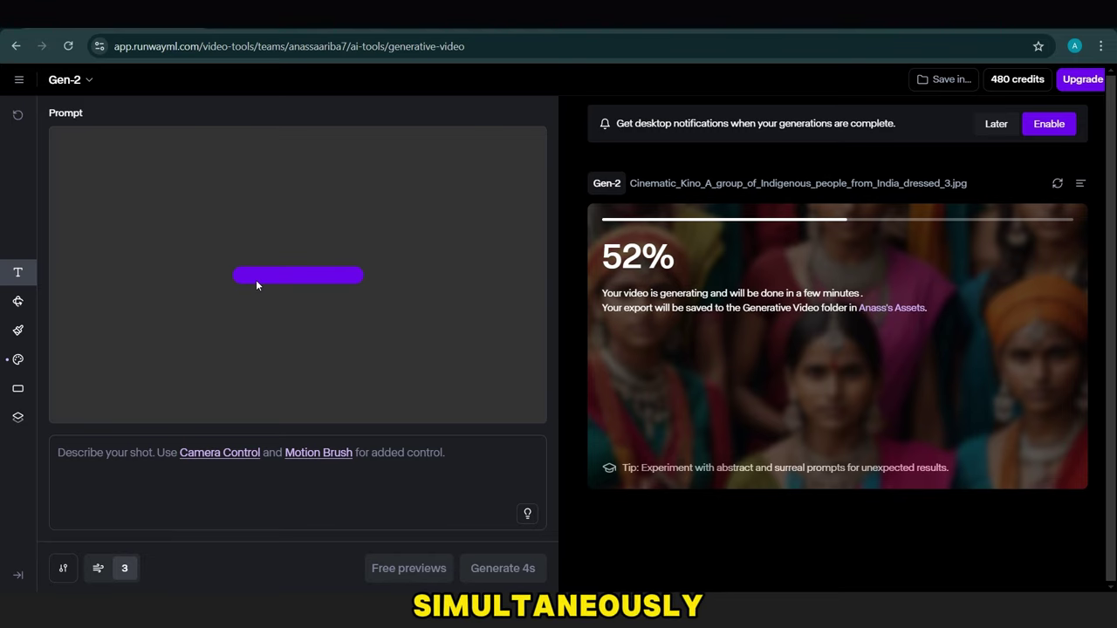
{"action": "left_click", "coordinate": [503, 568]}
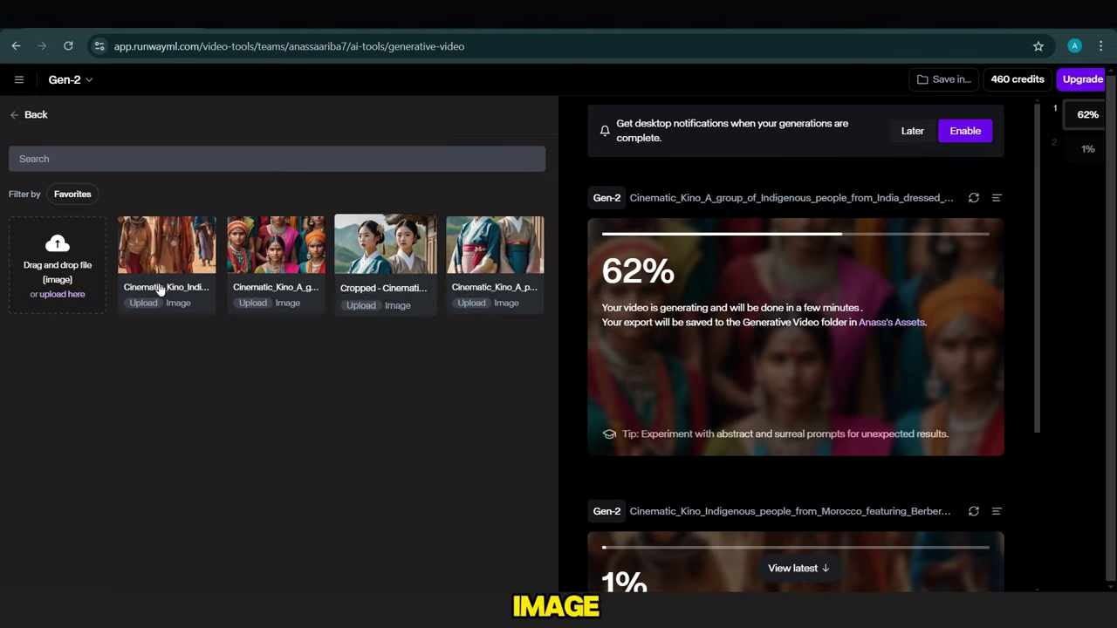
{"action": "left_click_drag", "start_coordinate": [104, 286], "coordinate": [81, 250]}
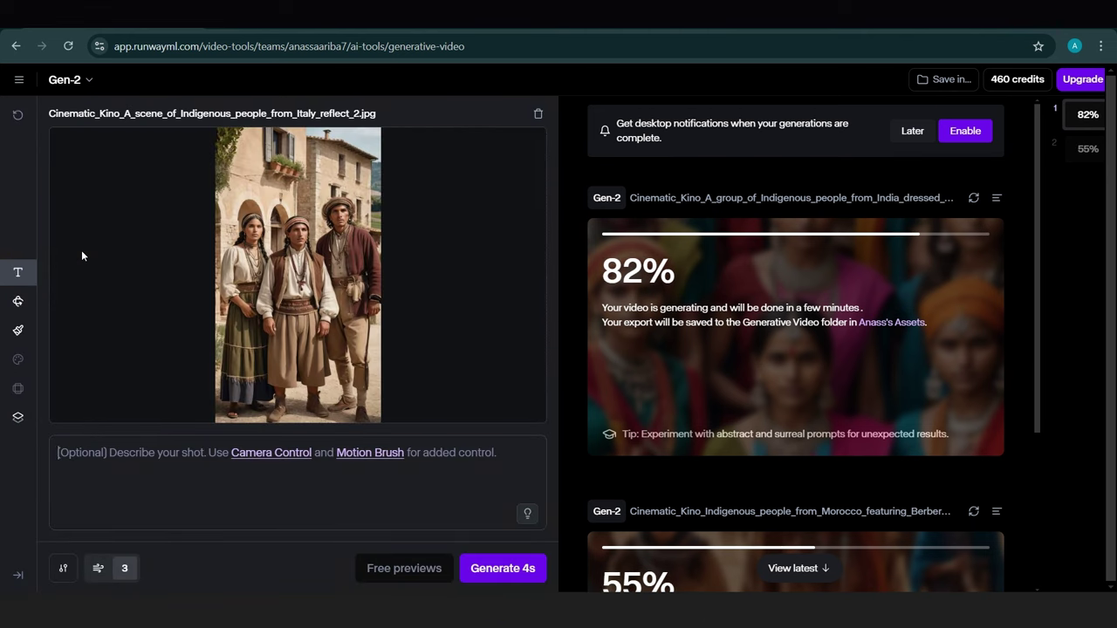
{"action": "left_click", "coordinate": [503, 568]}
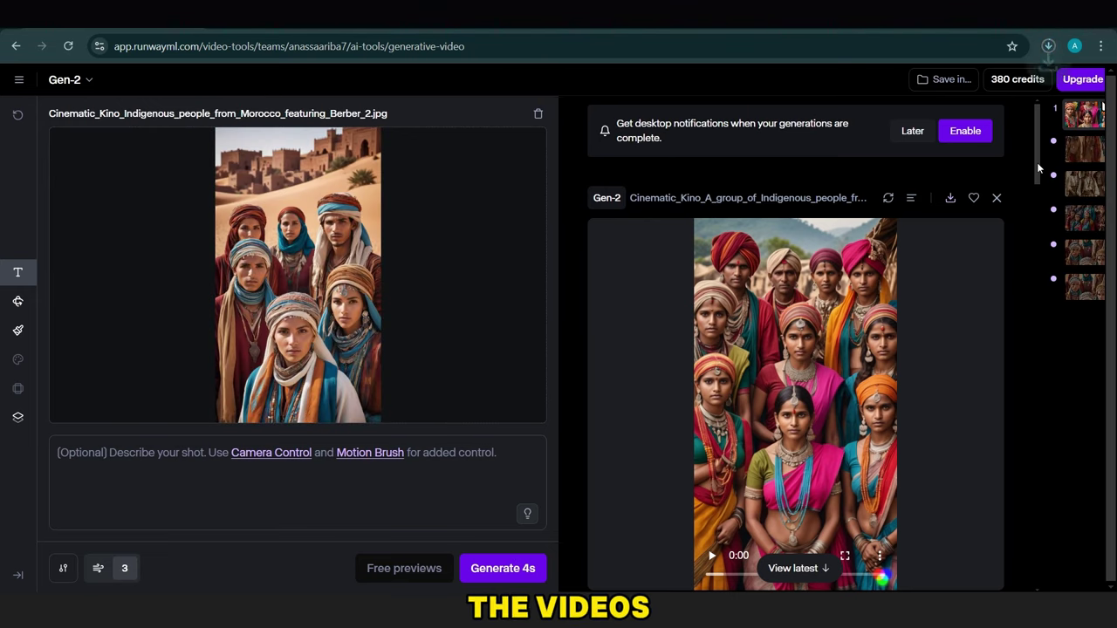
{"action": "scroll", "coordinate": [950, 201], "scroll_direction": "down", "scroll_amount": 5}
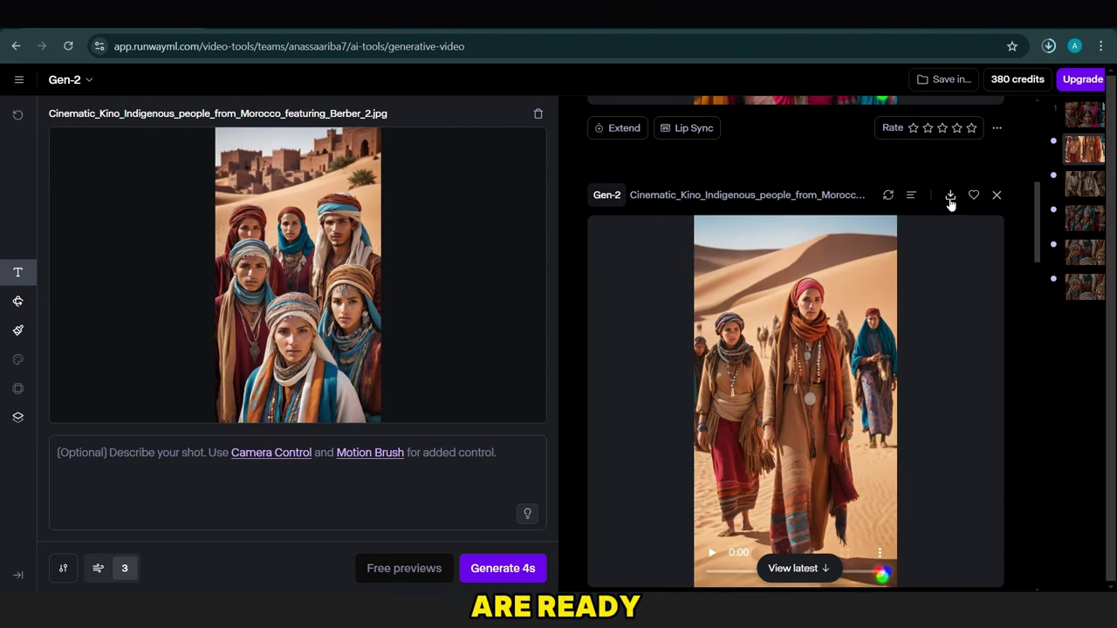
{"action": "scroll", "coordinate": [961, 214], "scroll_direction": "down", "scroll_amount": 5}
{"action": "scroll", "coordinate": [984, 312], "scroll_direction": "down", "scroll_amount": 5}
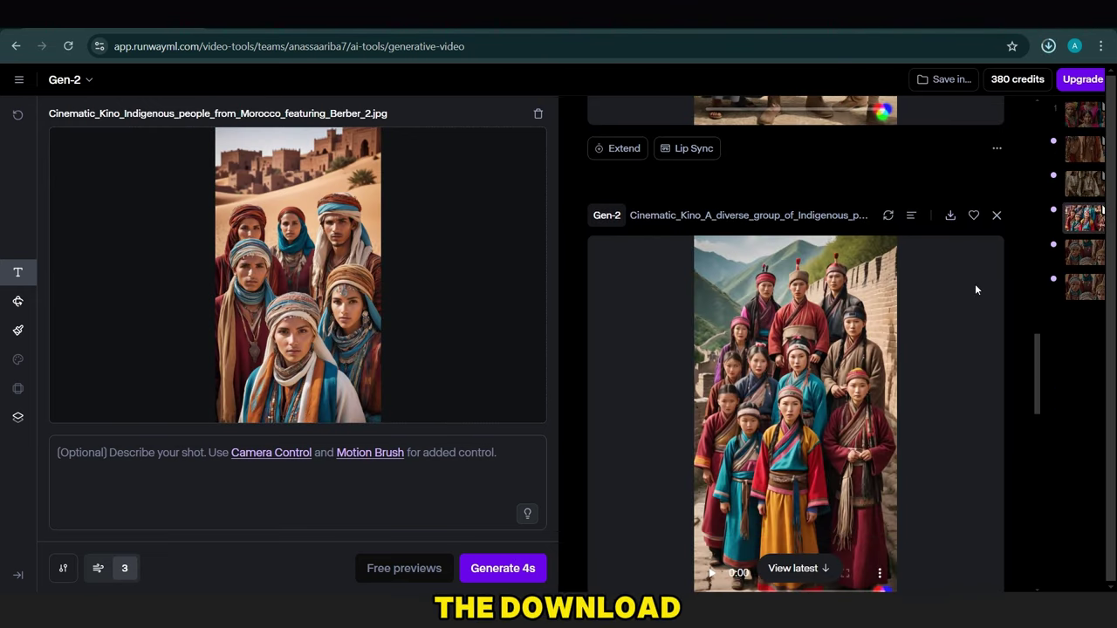
{"action": "scroll", "coordinate": [1004, 390], "scroll_direction": "down", "scroll_amount": 6}
{"action": "scroll", "coordinate": [1026, 489], "scroll_direction": "down", "scroll_amount": 5}
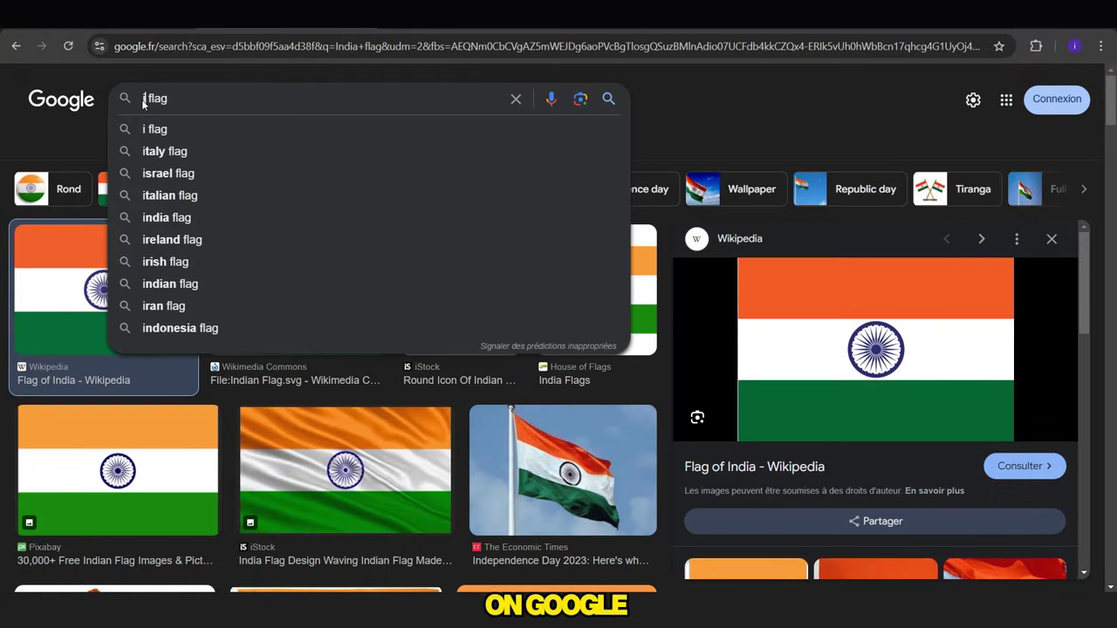
- Search Google Images for 'italy flag' and preview the World Atlas and Wikipedia flag images
{"action": "type", "text": "tal"}
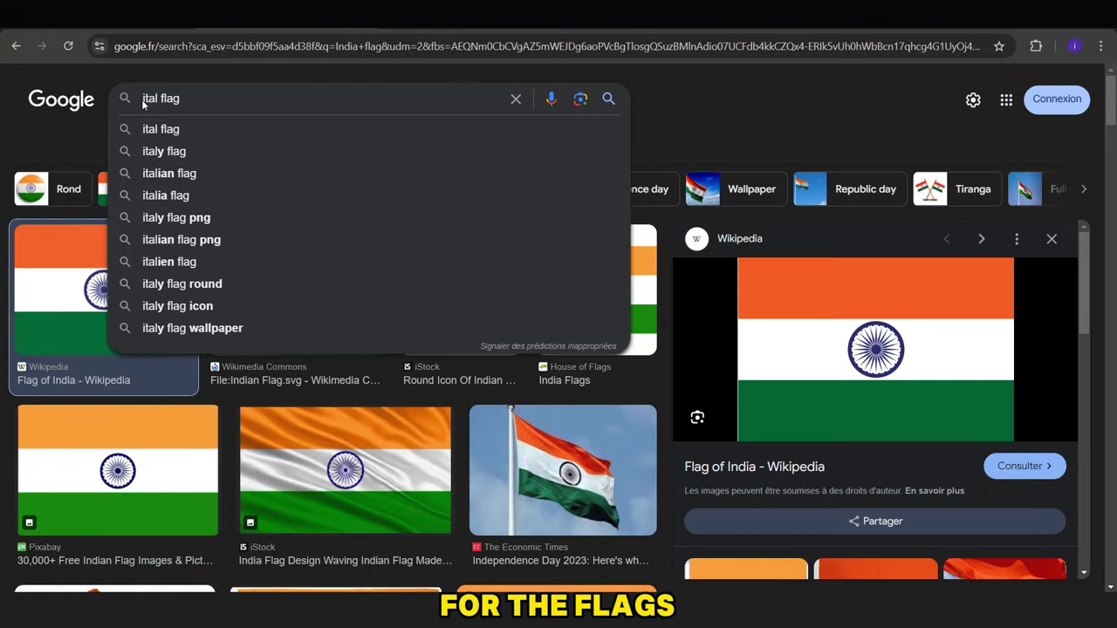
{"action": "type", "text": "y"}
{"action": "key", "text": "Return"}
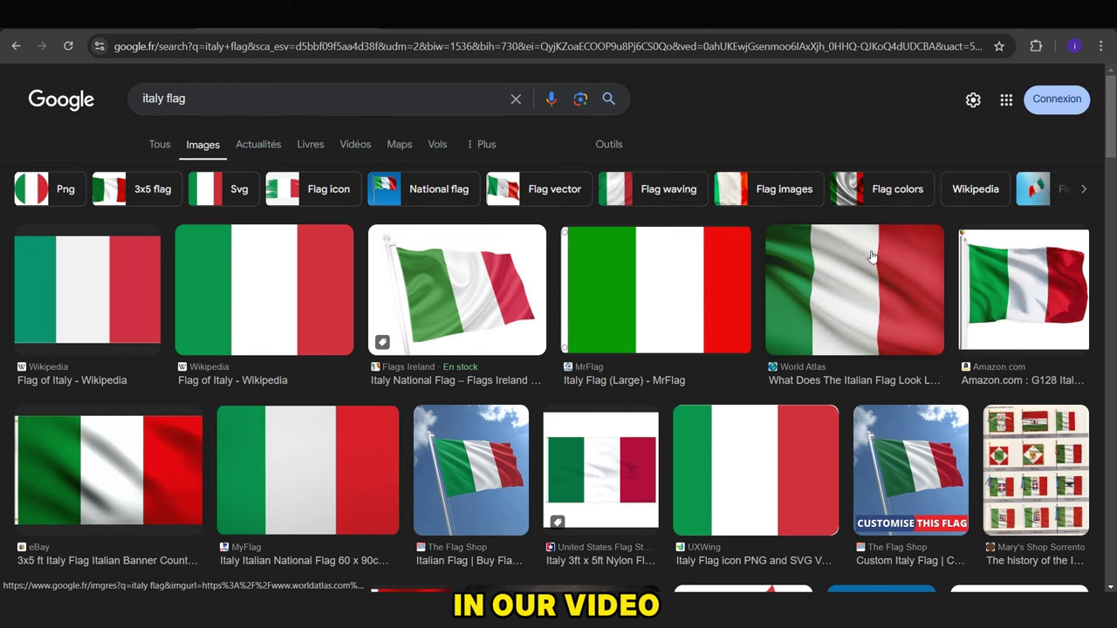
{"action": "left_click", "coordinate": [867, 276]}
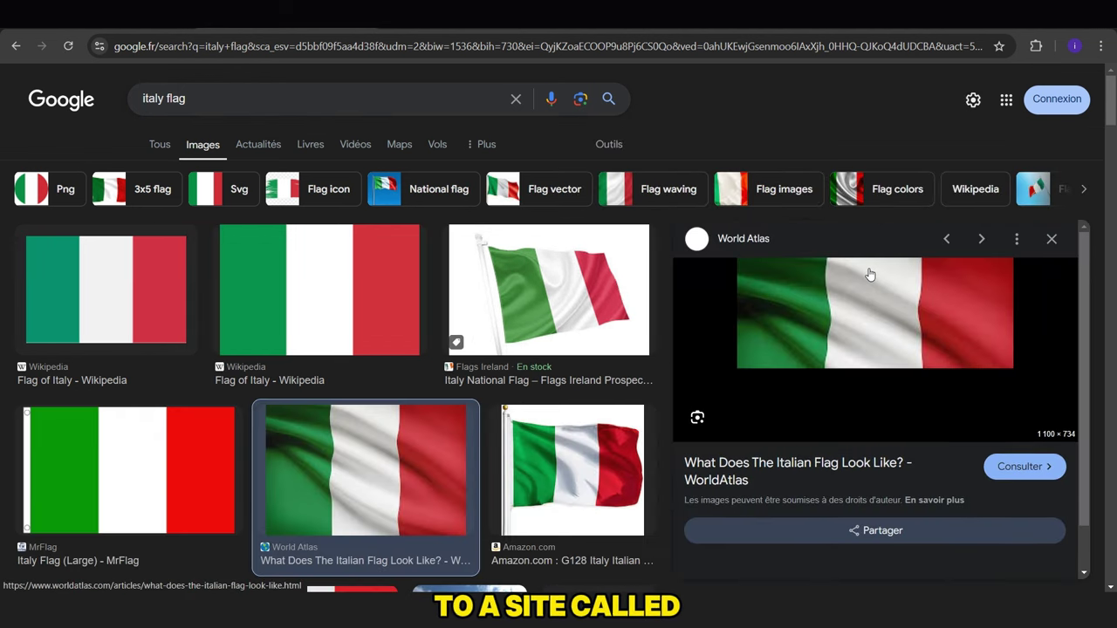
{"action": "left_click", "coordinate": [382, 304]}
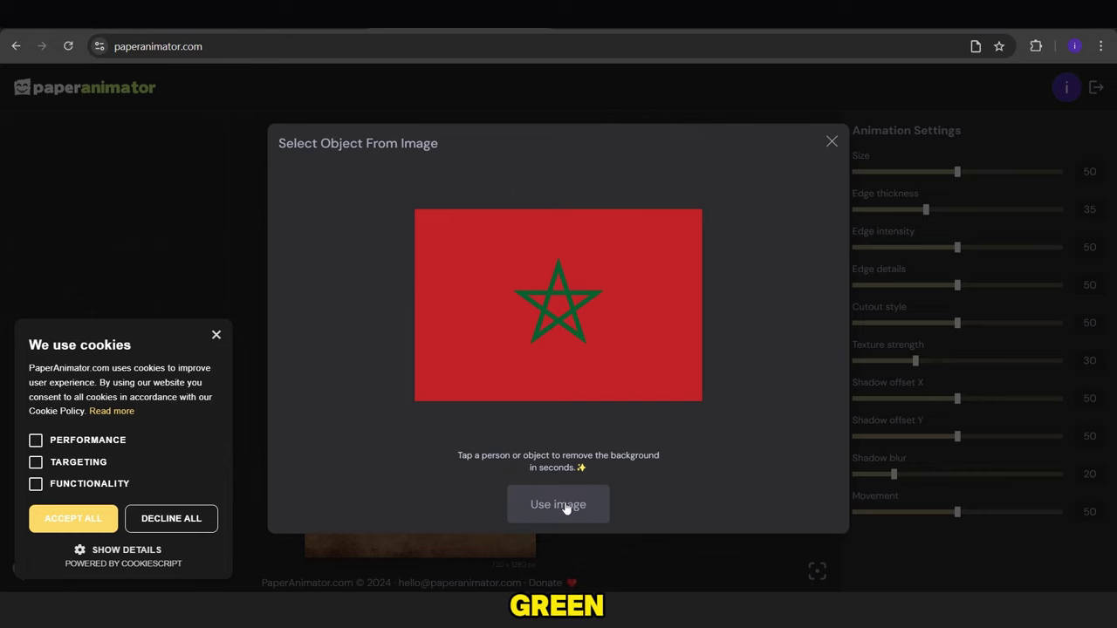
- Place the Moroccan flag on a green-screen canvas and export the Morocco and China animations as mp4
{"action": "left_click", "coordinate": [560, 508]}
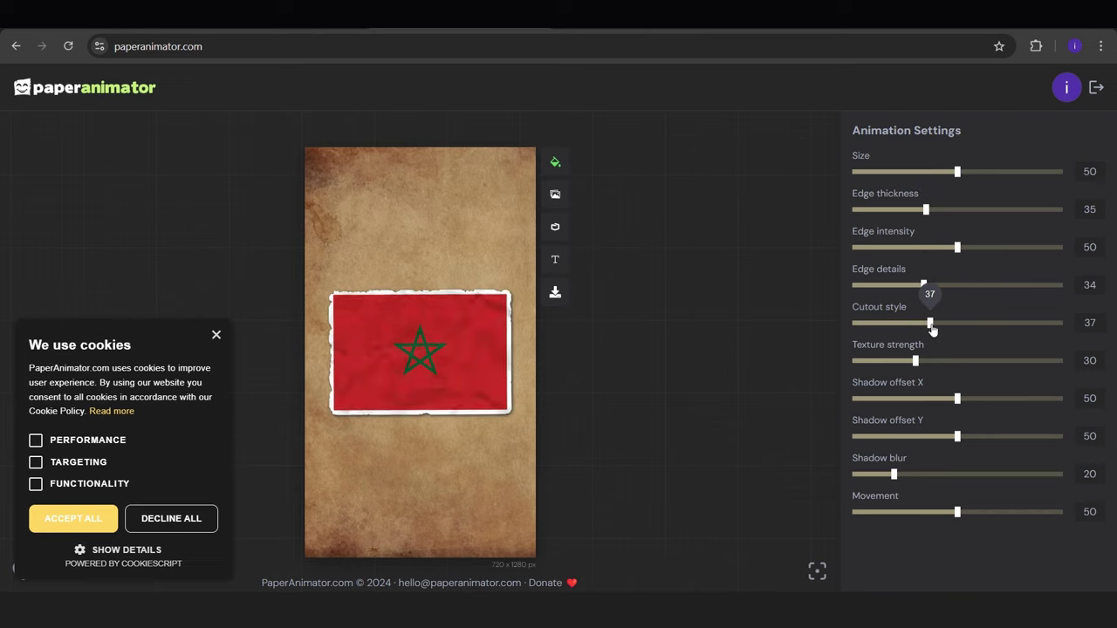
{"action": "left_click", "coordinate": [555, 162]}
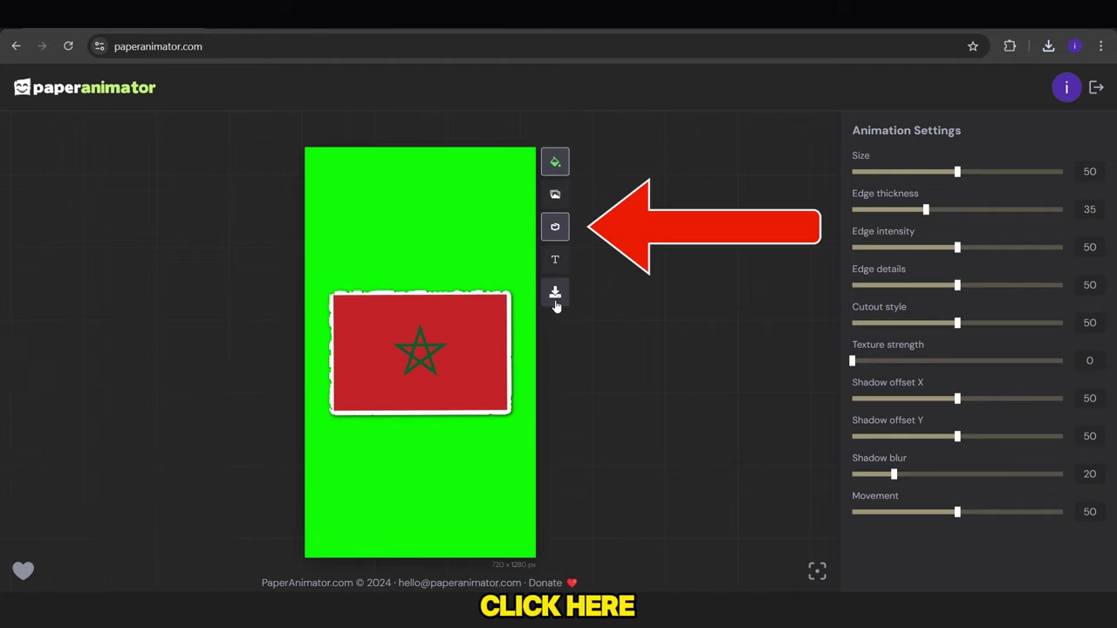
{"action": "left_click", "coordinate": [555, 293]}
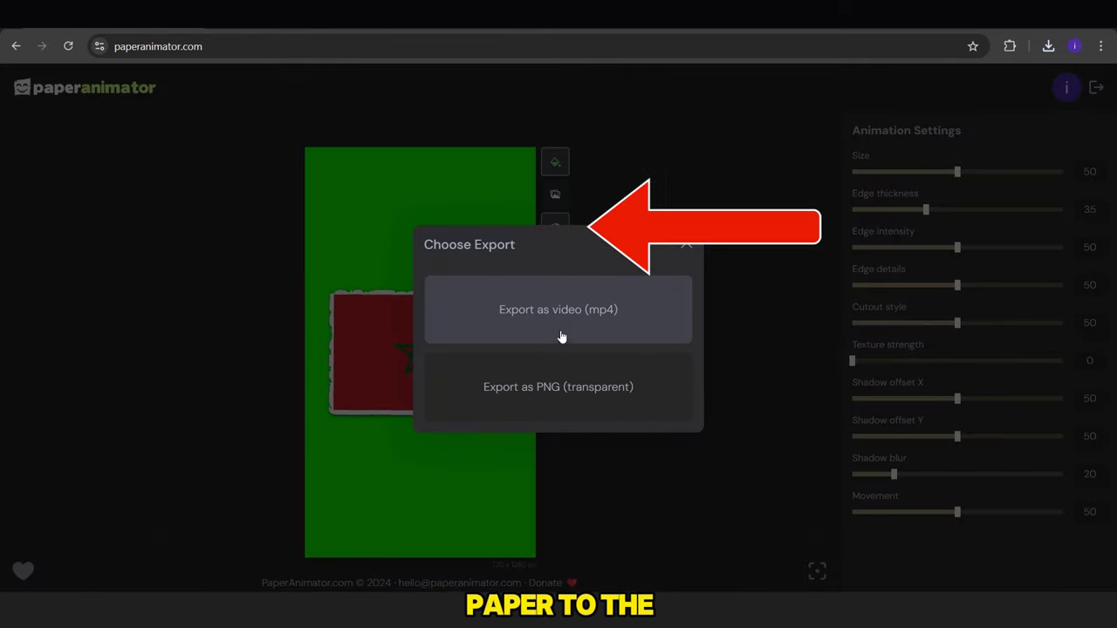
{"action": "left_click", "coordinate": [562, 332]}
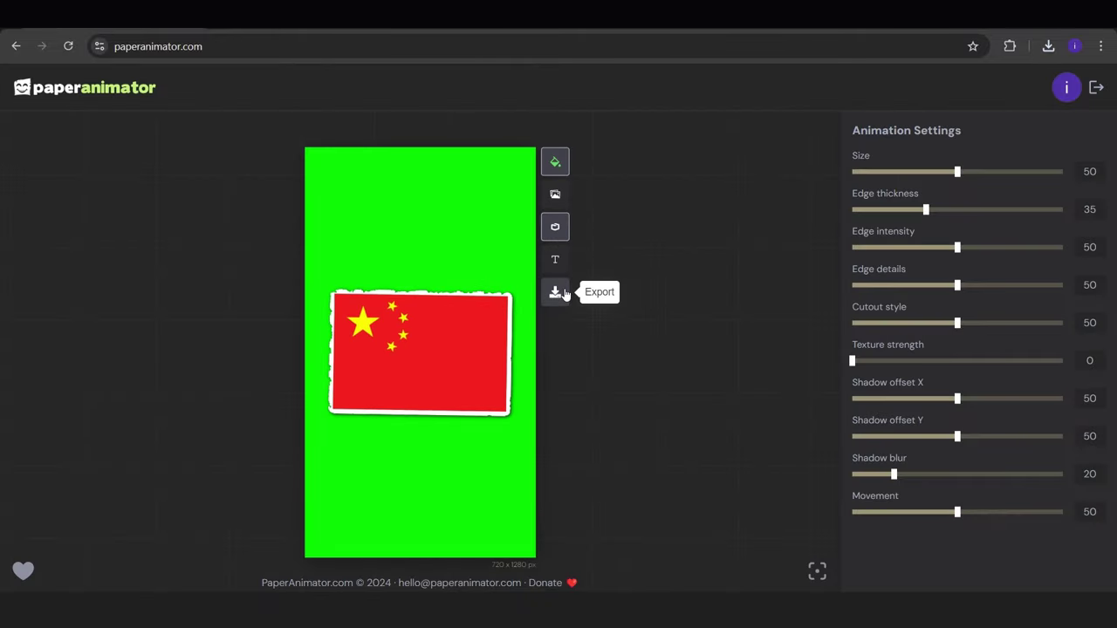
{"action": "left_click", "coordinate": [555, 292]}
{"action": "left_click", "coordinate": [590, 306]}
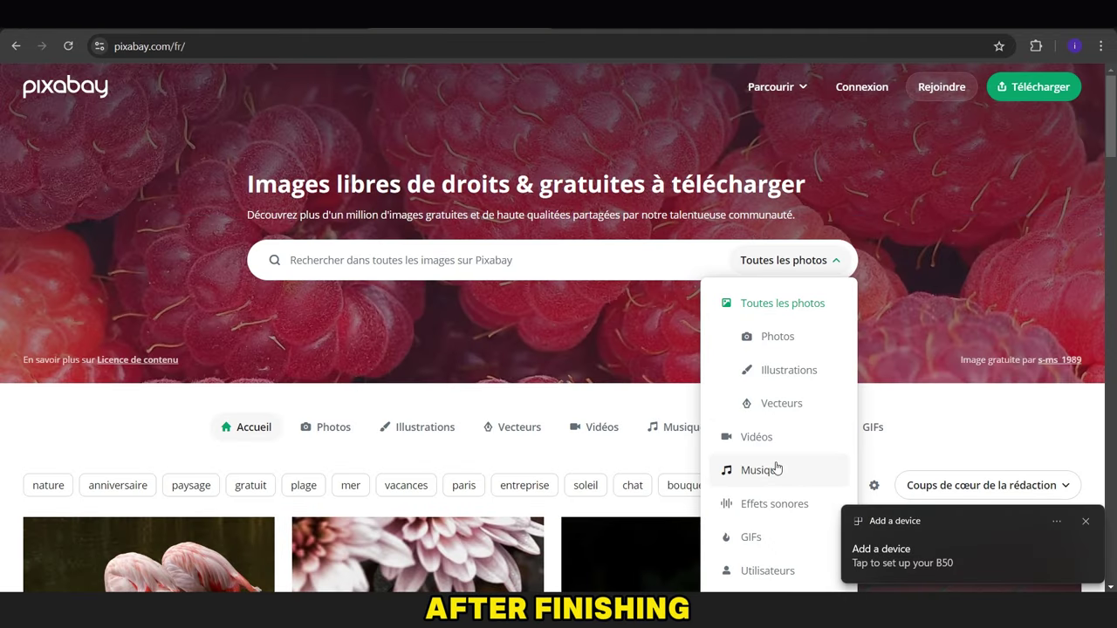
- Restrict Pixabay to music and search for 'india', then 'history'
{"action": "left_click", "coordinate": [759, 469]}
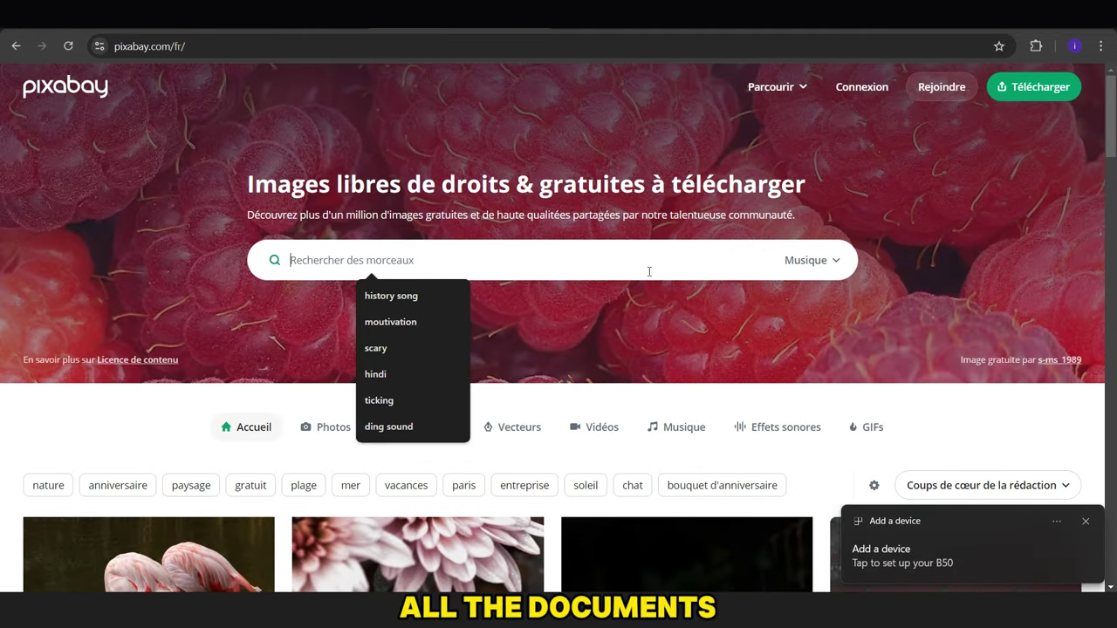
{"action": "type", "text": "india"}
{"action": "key", "text": "Return"}
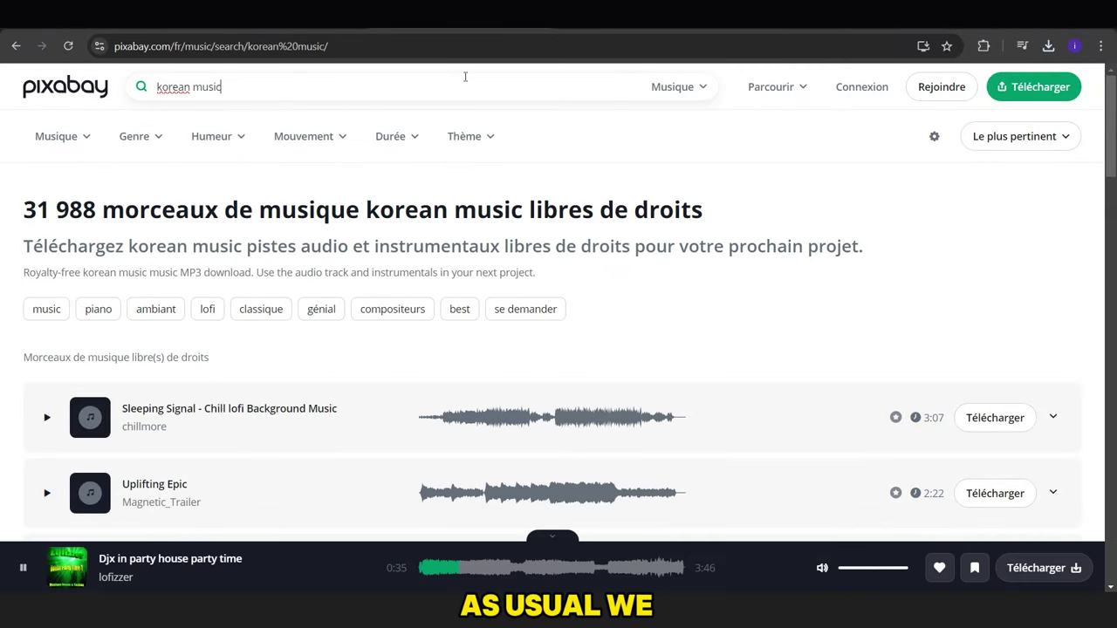
{"action": "type", "text": "history"}
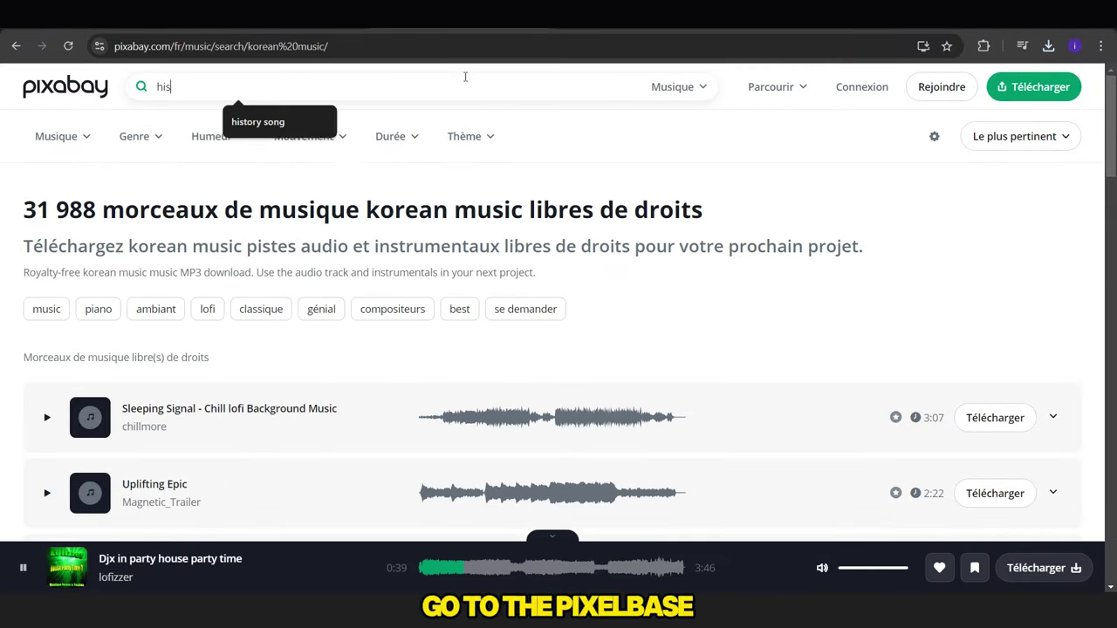
- Preview several history tracks and download Strategist #1
{"action": "left_click", "coordinate": [481, 429]}
{"action": "scroll", "coordinate": [509, 266], "scroll_direction": "down", "scroll_amount": 3}
{"action": "left_click", "coordinate": [509, 266]}
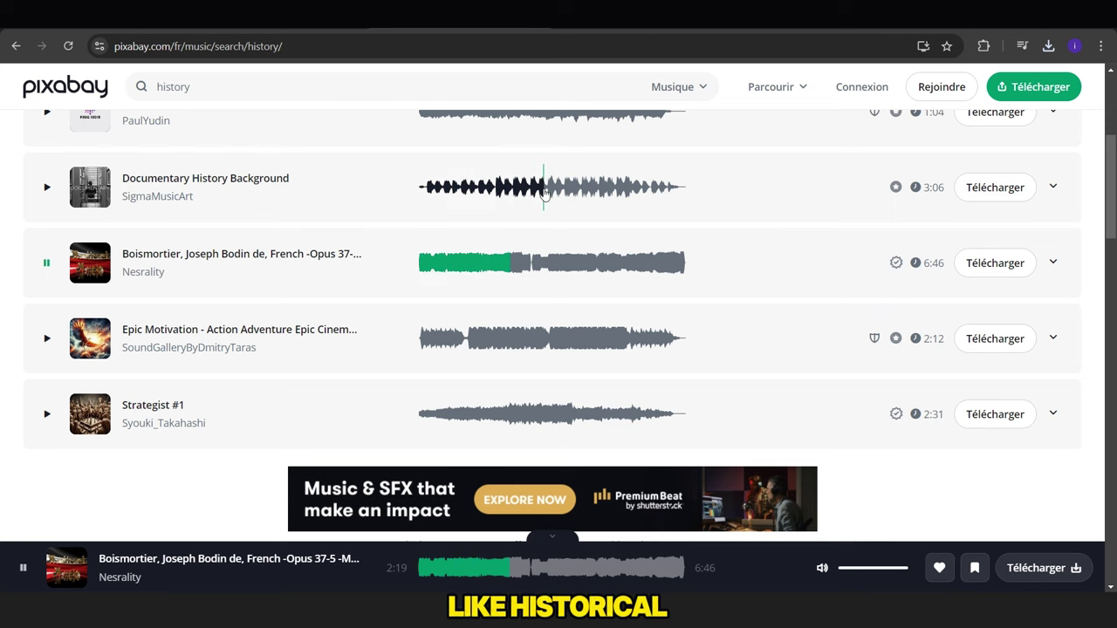
{"action": "left_click", "coordinate": [459, 190]}
{"action": "scroll", "coordinate": [559, 322], "scroll_direction": "down", "scroll_amount": 1}
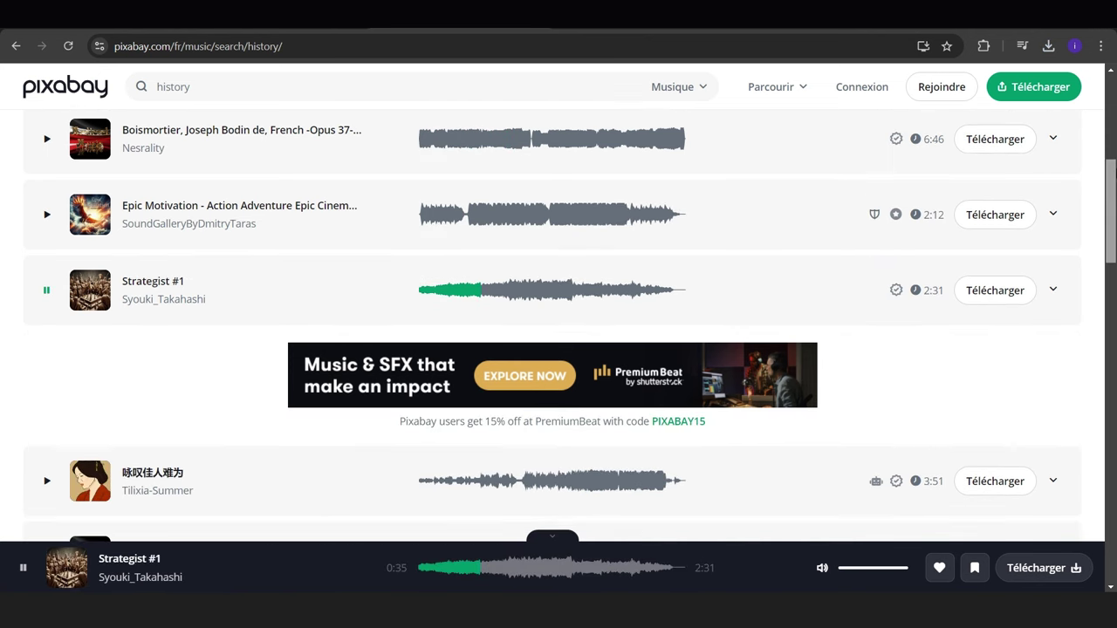
{"action": "left_click", "coordinate": [961, 292]}
{"action": "left_click", "coordinate": [961, 295]}
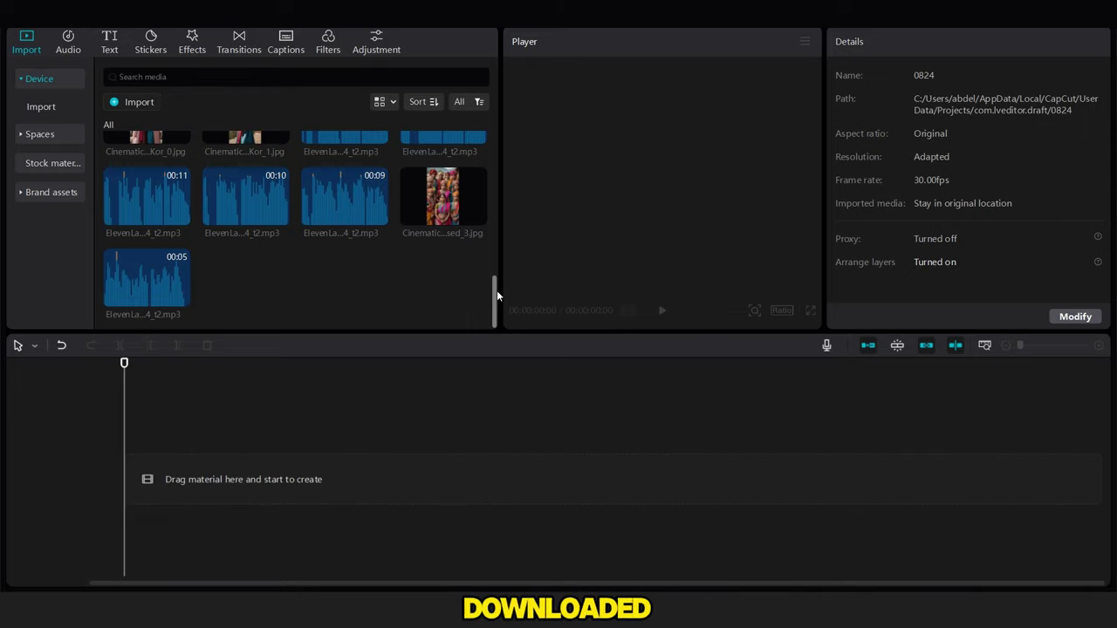
- Place the intro narration and Korean couple image on the timeline, trimming the image to the narration
{"action": "left_click_drag", "start_coordinate": [495, 297], "coordinate": [486, 148]}
{"action": "scroll", "coordinate": [486, 149], "scroll_direction": "down", "scroll_amount": 5}
{"action": "left_click_drag", "start_coordinate": [146, 279], "coordinate": [139, 489]}
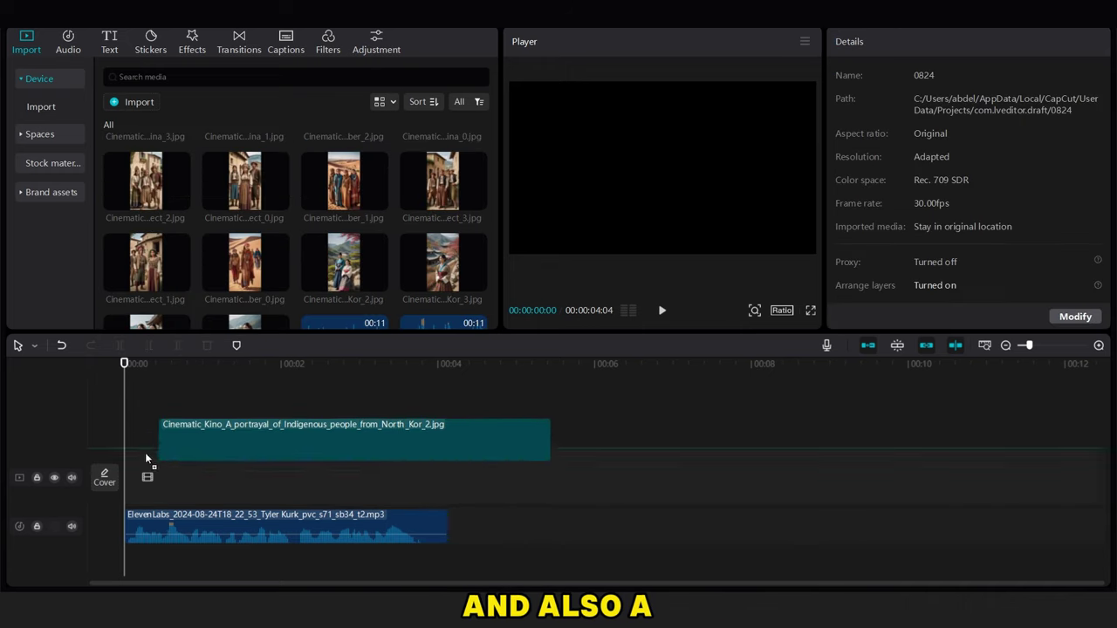
{"action": "left_click_drag", "start_coordinate": [262, 438], "coordinate": [419, 472]}
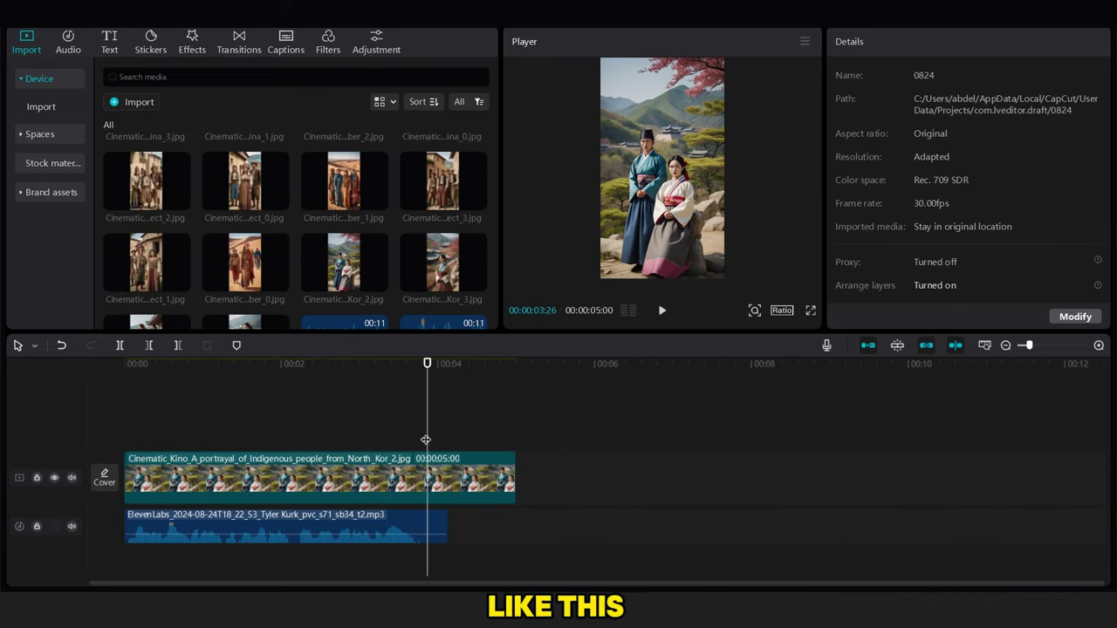
{"action": "left_click", "coordinate": [427, 471]}
{"action": "key", "text": "w"}
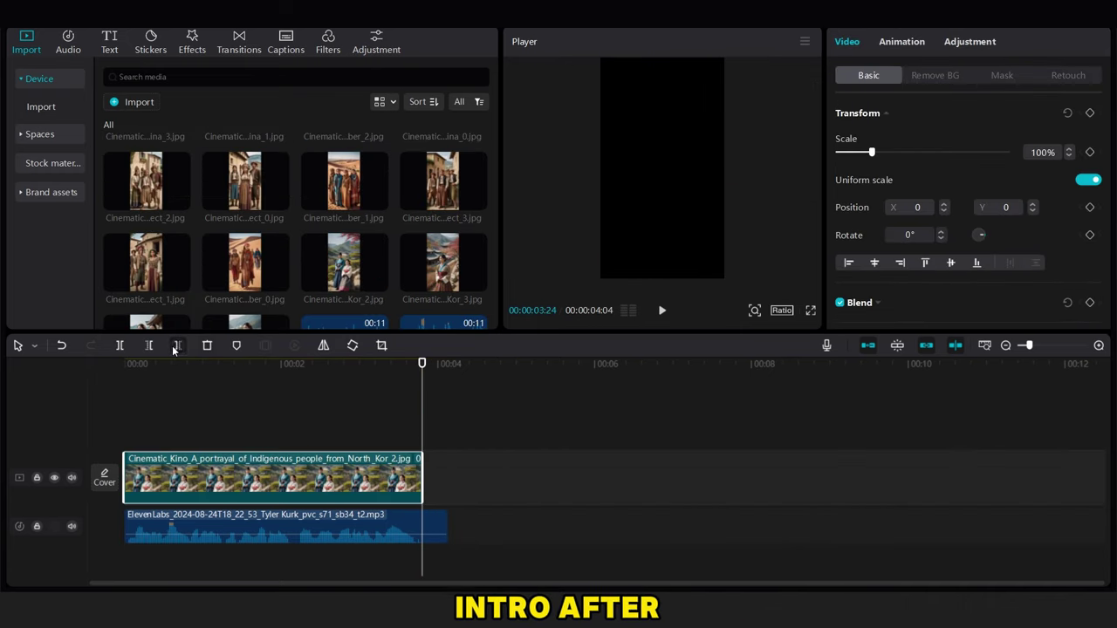
- Give the Korean image clip the Bounce 1 combo animation
{"action": "left_click", "coordinate": [206, 449]}
{"action": "left_click", "coordinate": [213, 469]}
{"action": "left_click", "coordinate": [901, 41]}
{"action": "left_click", "coordinate": [1057, 74]}
{"action": "left_click", "coordinate": [914, 123]}
{"action": "left_click", "coordinate": [1027, 131]}
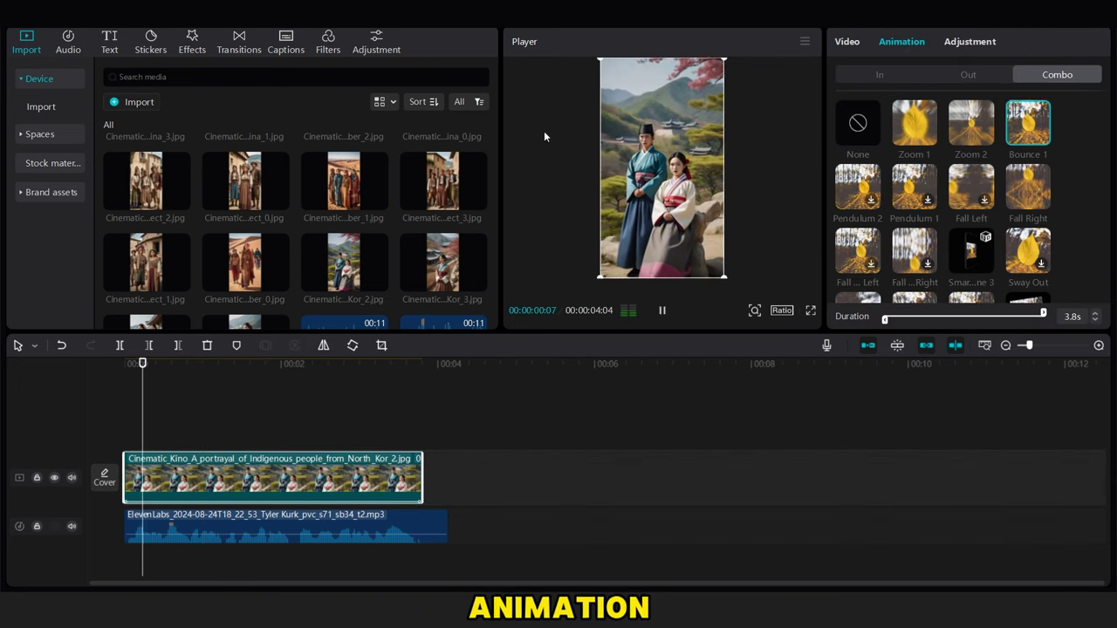
- Add Blur and Vignette effects to the image clip and play back the intro
{"action": "left_click", "coordinate": [192, 42]}
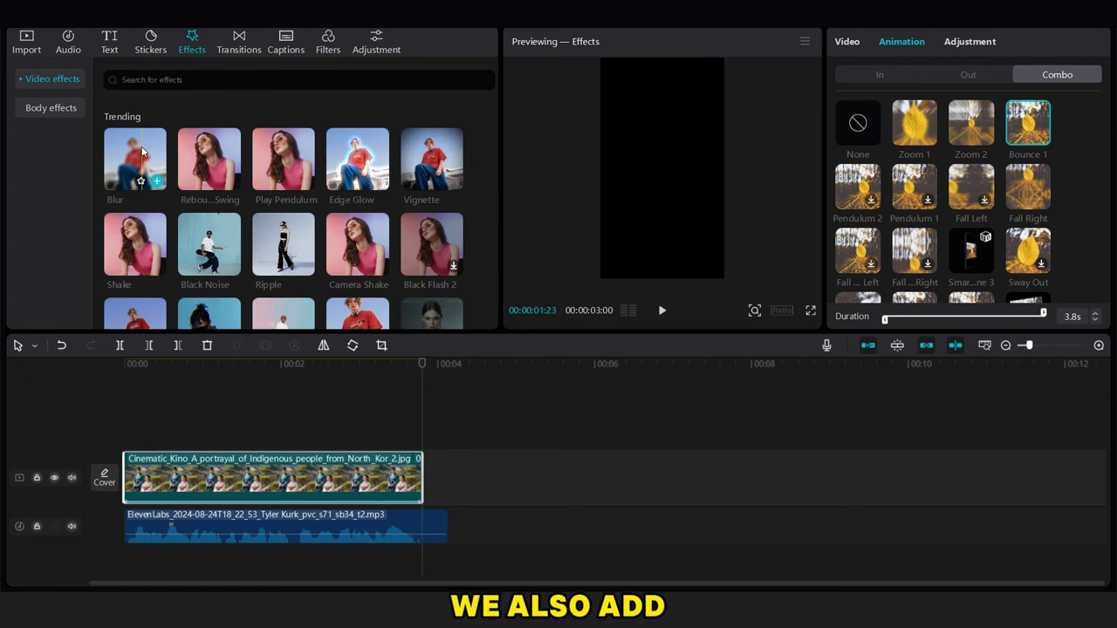
{"action": "left_click", "coordinate": [156, 180]}
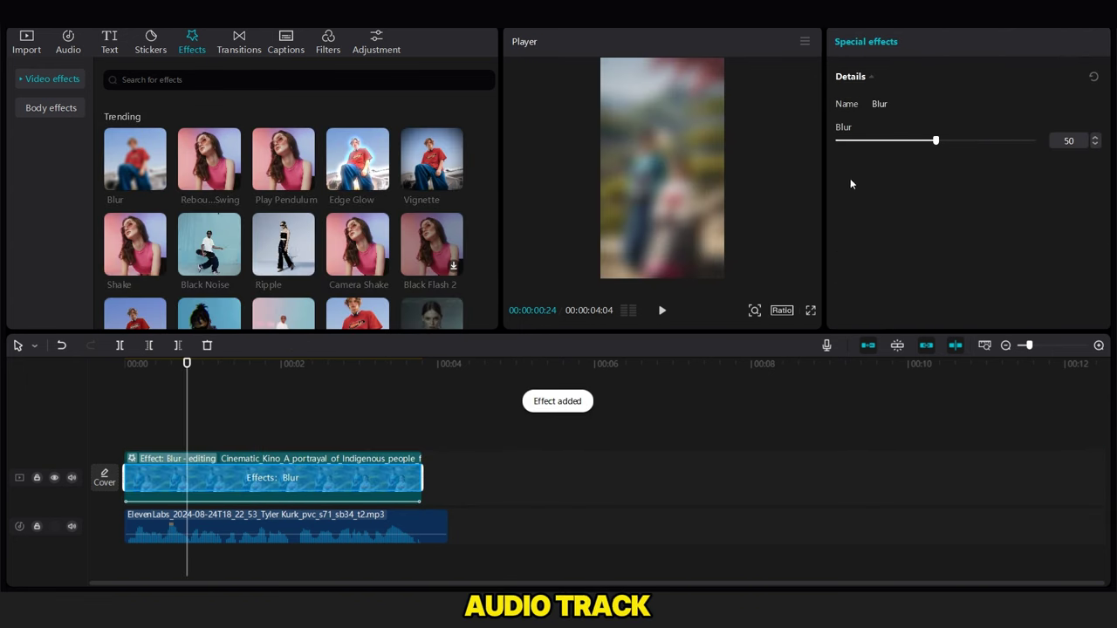
{"action": "left_click_drag", "start_coordinate": [437, 162], "coordinate": [261, 478]}
{"action": "left_click", "coordinate": [165, 426]}
{"action": "key", "text": "space"}
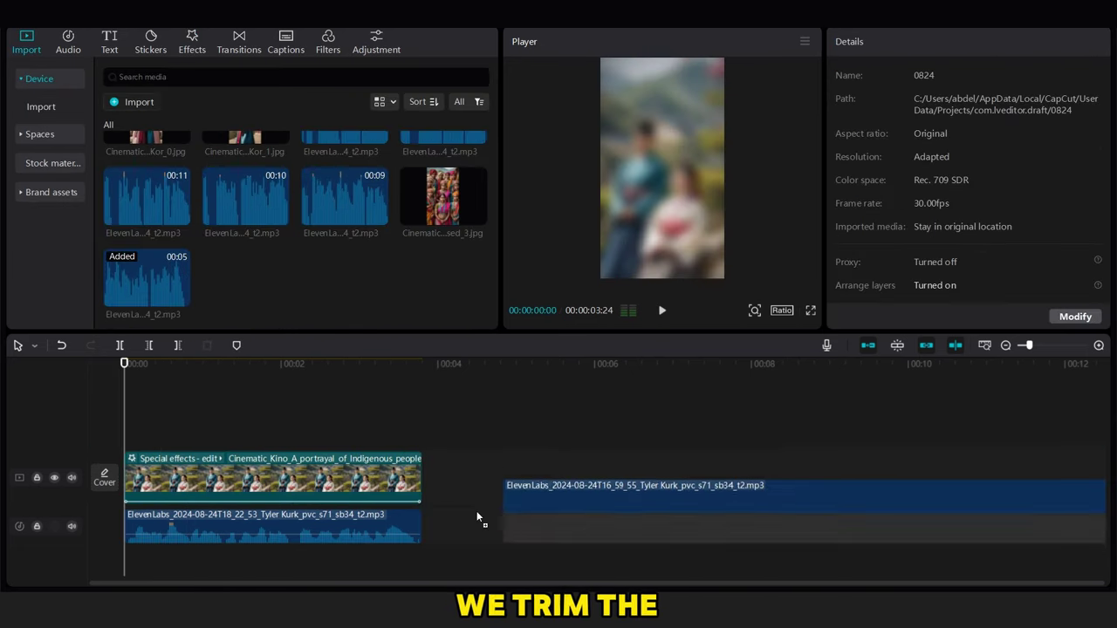
- Butt the second narration clip right against the first on the audio track
{"action": "left_click_drag", "start_coordinate": [480, 519], "coordinate": [428, 523]}
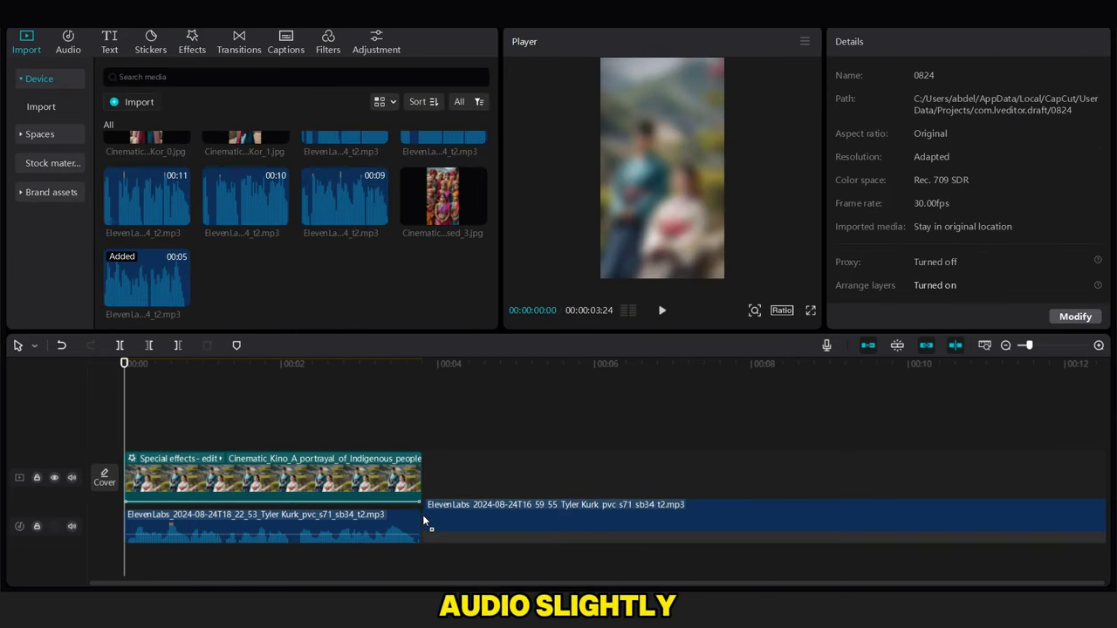
{"action": "left_click", "coordinate": [436, 524]}
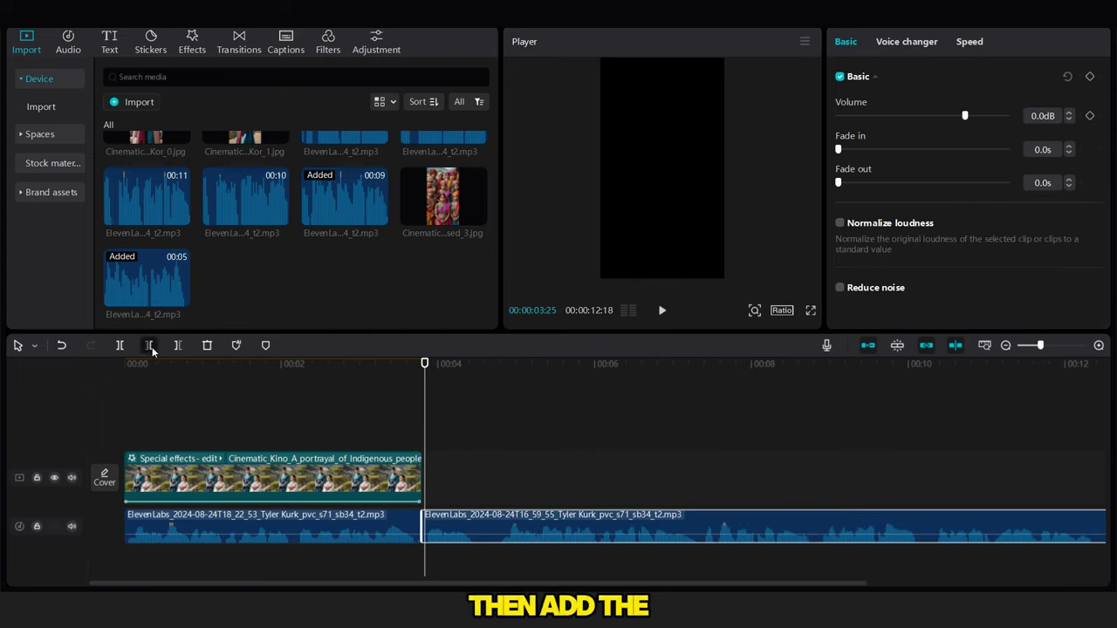
{"action": "scroll", "coordinate": [521, 517], "scroll_direction": "up", "scroll_amount": 3}
{"action": "left_click_drag", "start_coordinate": [442, 516], "coordinate": [437, 522]}
- Add the India group video to the video track right after the intro
{"action": "left_click", "coordinate": [282, 410]}
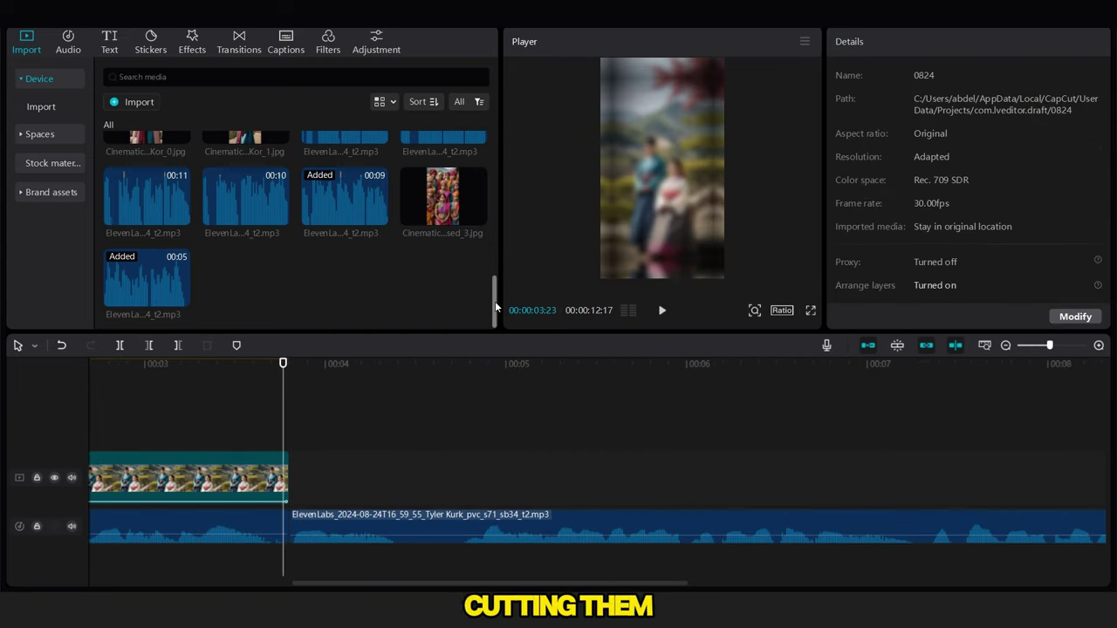
{"action": "scroll", "coordinate": [262, 218], "scroll_direction": "up", "scroll_amount": 5}
{"action": "left_click_drag", "start_coordinate": [251, 166], "coordinate": [301, 476]}
{"action": "scroll", "coordinate": [549, 556], "scroll_direction": "down", "scroll_amount": 2}
{"action": "scroll", "coordinate": [549, 556], "scroll_direction": "right", "scroll_amount": 6}
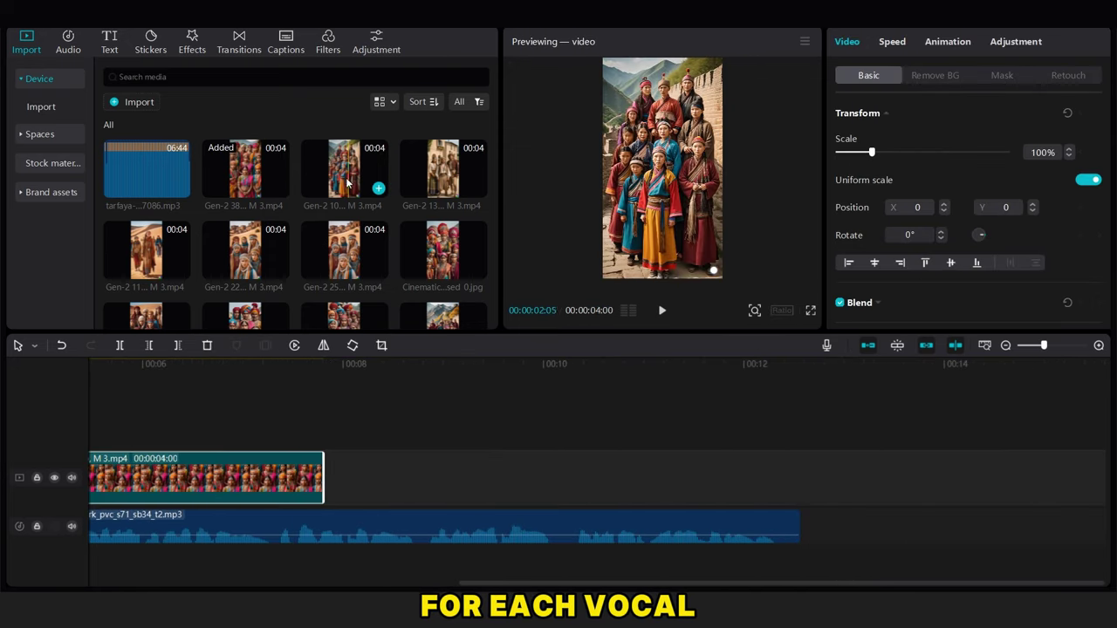
- Add two India images after the video and trim them to the narration's end
{"action": "left_click_drag", "start_coordinate": [442, 253], "coordinate": [330, 463]}
{"action": "left_click", "coordinate": [177, 345]}
{"action": "left_click_drag", "start_coordinate": [442, 253], "coordinate": [545, 478]}
{"action": "key", "text": "w"}
{"action": "left_click", "coordinate": [619, 531]}
{"action": "scroll", "coordinate": [571, 559], "scroll_direction": "left", "scroll_amount": 1}
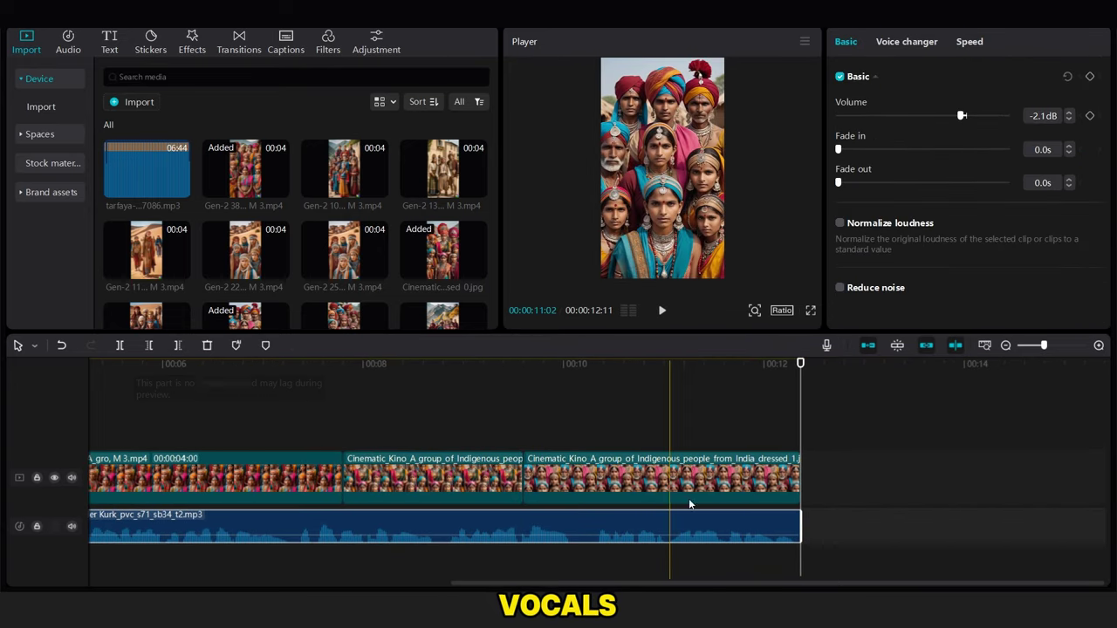
{"action": "left_click", "coordinate": [572, 583]}
- Place the next narration after 12:11 and play it back from around 12:07
{"action": "left_click_drag", "start_coordinate": [497, 187], "coordinate": [504, 314]}
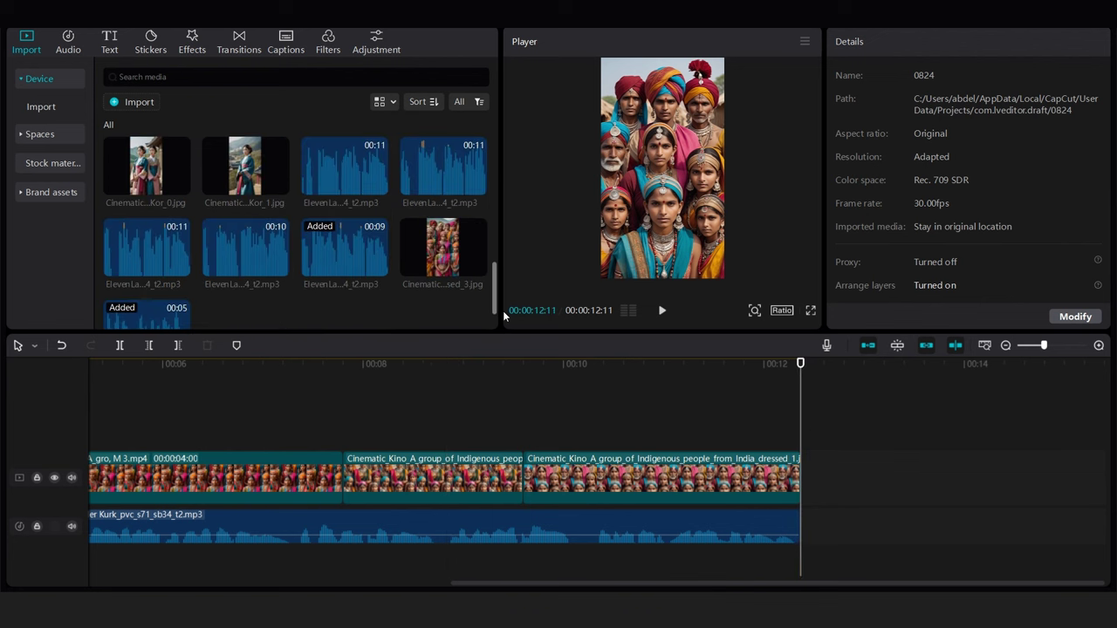
{"action": "left_click_drag", "start_coordinate": [246, 249], "coordinate": [871, 511]}
{"action": "left_click", "coordinate": [871, 512]}
{"action": "left_click", "coordinate": [799, 432]}
{"action": "key", "text": "space"}
{"action": "left_click_drag", "start_coordinate": [663, 583], "coordinate": [885, 583]}
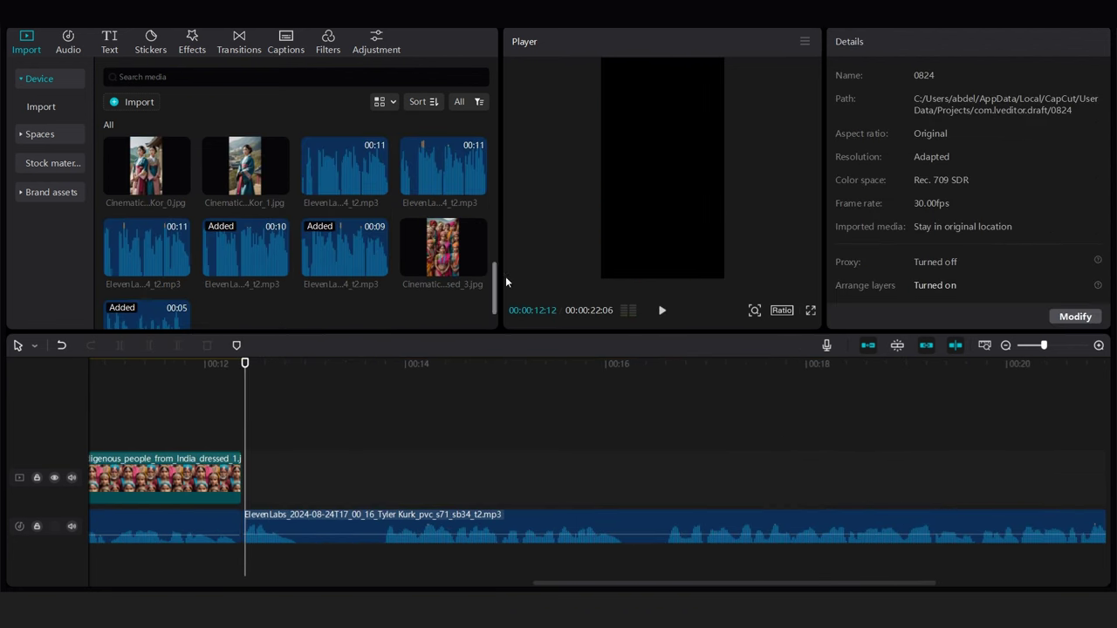
{"action": "left_click_drag", "start_coordinate": [495, 284], "coordinate": [489, 119]}
{"action": "left_click_drag", "start_coordinate": [429, 188], "coordinate": [606, 442]}
{"action": "left_click", "coordinate": [646, 428]}
- Cover the narration with two Italy images, trimming the images and narration to match
{"action": "scroll", "coordinate": [474, 392], "scroll_direction": "right", "scroll_amount": 3}
{"action": "left_click_drag", "start_coordinate": [495, 144], "coordinate": [505, 247]}
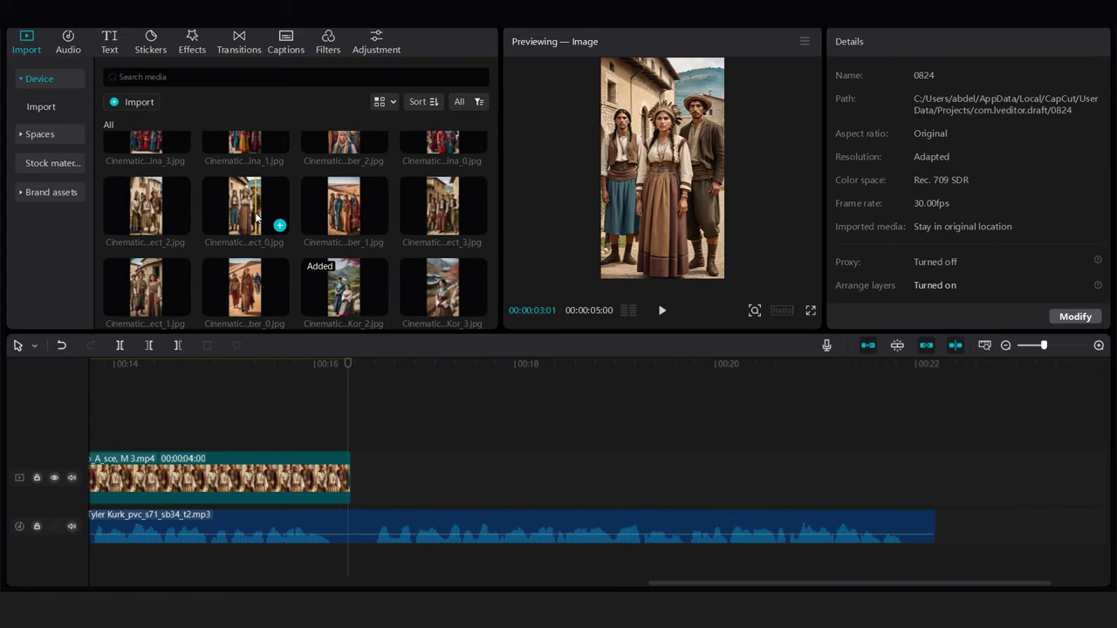
{"action": "left_click_drag", "start_coordinate": [257, 218], "coordinate": [406, 476]}
{"action": "key", "text": "w"}
{"action": "left_click", "coordinate": [180, 307]}
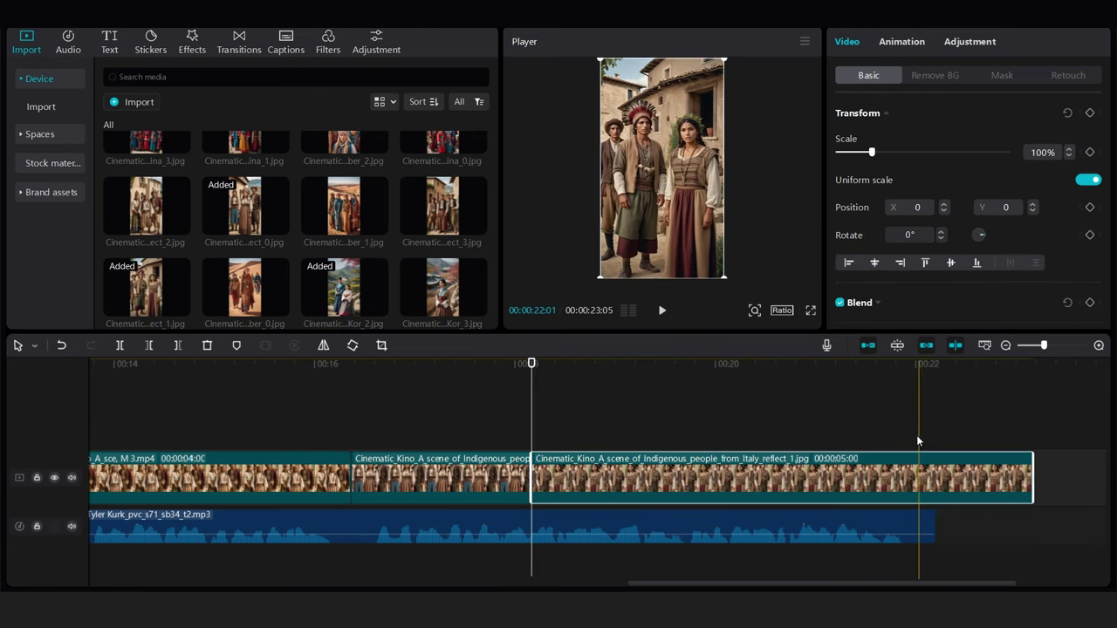
{"action": "left_click", "coordinate": [916, 441]}
{"action": "key", "text": "w"}
{"action": "left_click", "coordinate": [907, 527]}
{"action": "key", "text": "w"}
- Add the next narration on its own track and trim the Berber clip at about 21:27
{"action": "left_click_drag", "start_coordinate": [499, 204], "coordinate": [502, 253]}
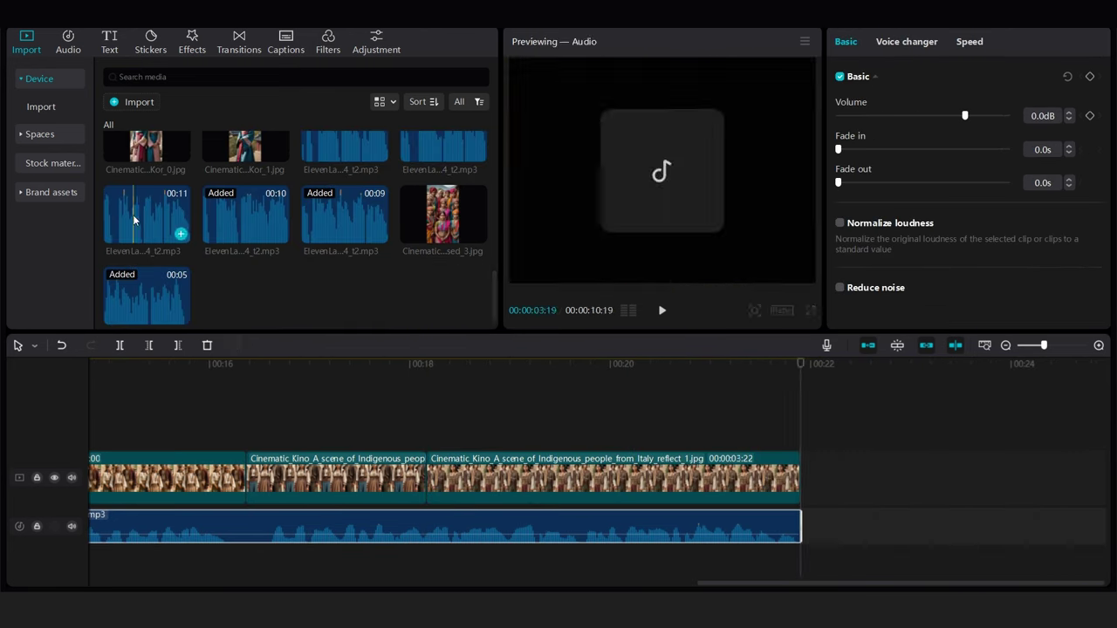
{"action": "left_click", "coordinate": [181, 234]}
{"action": "scroll", "coordinate": [524, 489], "scroll_direction": "right", "scroll_amount": 5}
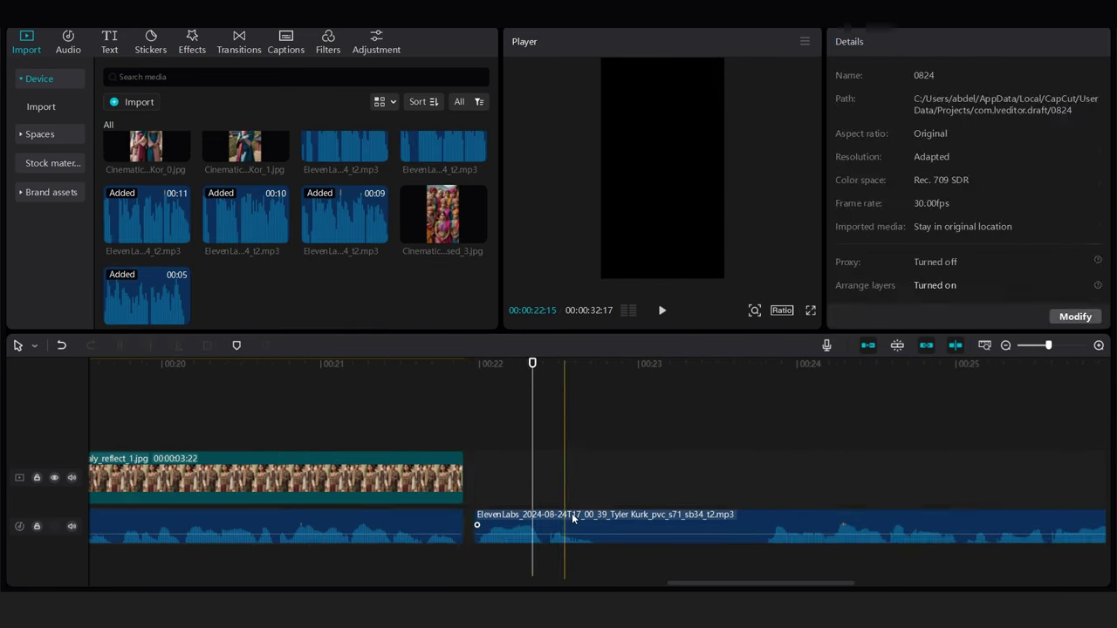
{"action": "left_click_drag", "start_coordinate": [576, 519], "coordinate": [560, 524]}
{"action": "left_click", "coordinate": [463, 392]}
{"action": "scroll", "coordinate": [475, 132], "scroll_direction": "up", "scroll_amount": 5}
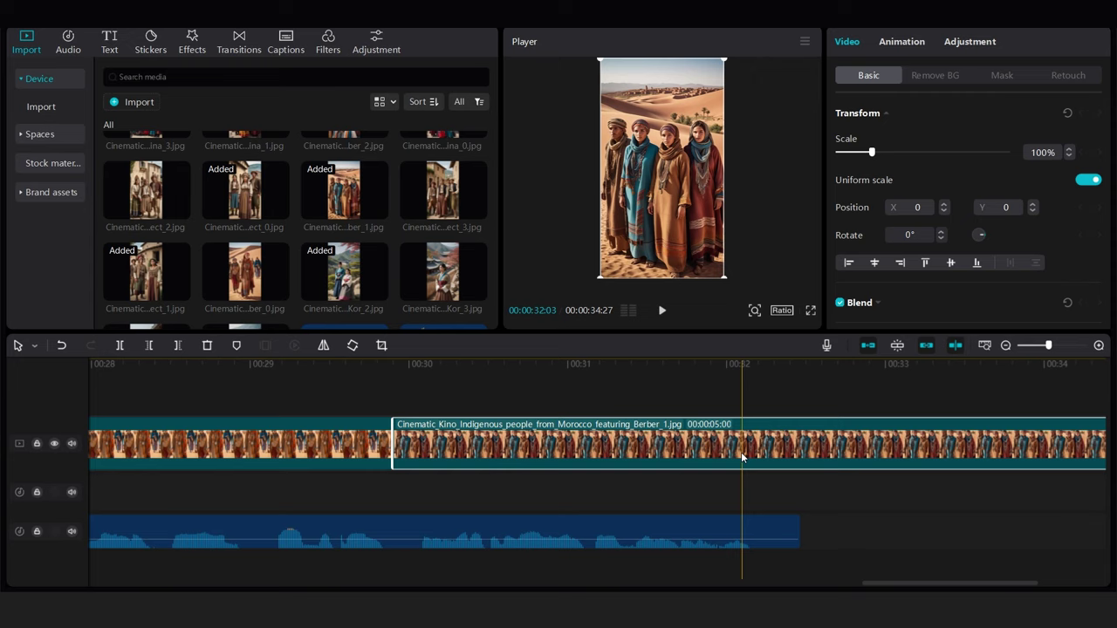
{"action": "key", "text": "w"}
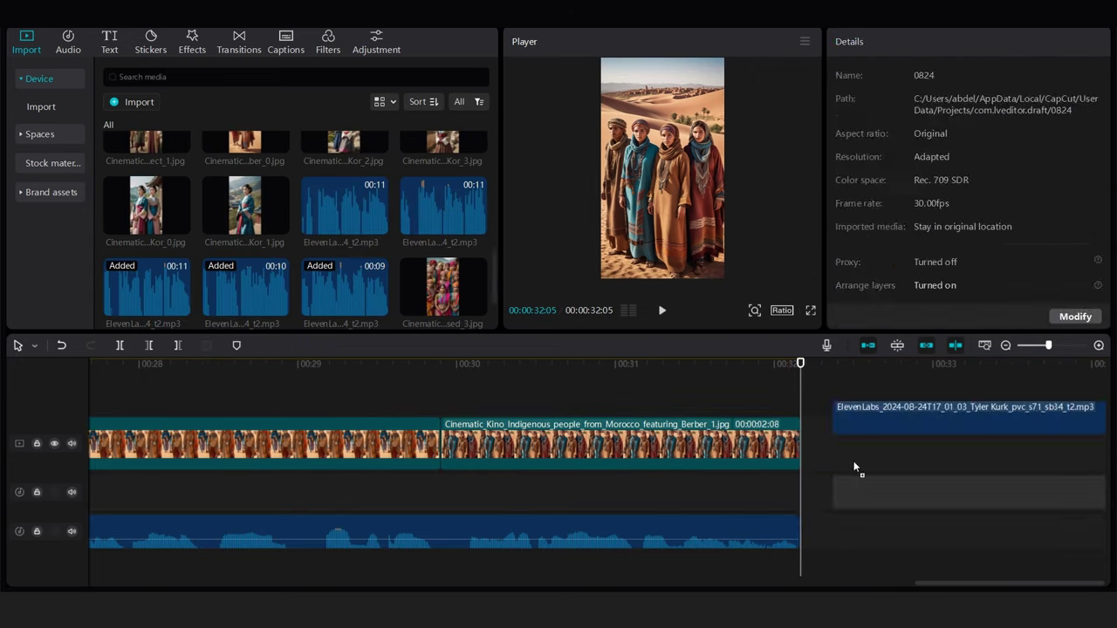
- Add another narration on a new track and a North Korea image to the timeline
{"action": "left_click_drag", "start_coordinate": [853, 461], "coordinate": [812, 493]}
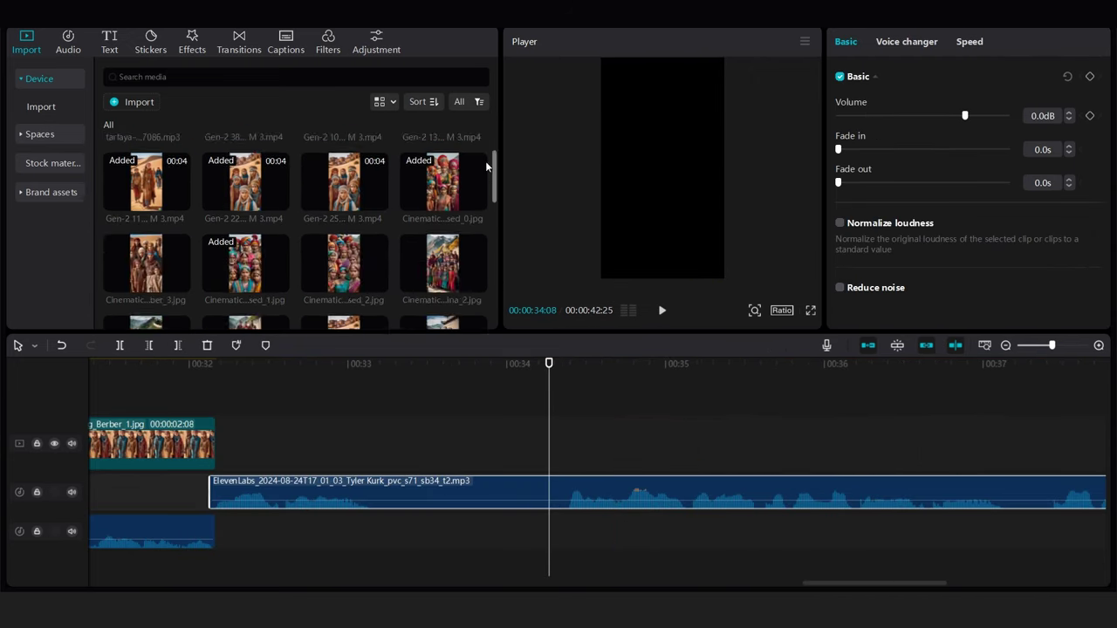
{"action": "left_click_drag", "start_coordinate": [493, 168], "coordinate": [497, 250]}
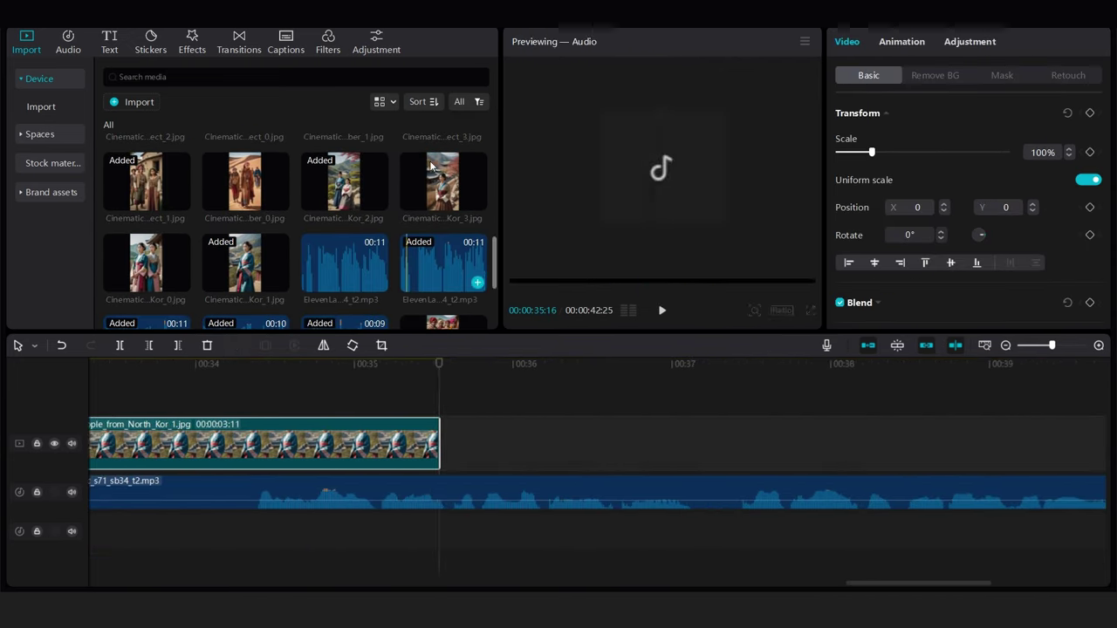
{"action": "left_click_drag", "start_coordinate": [145, 262], "coordinate": [218, 428]}
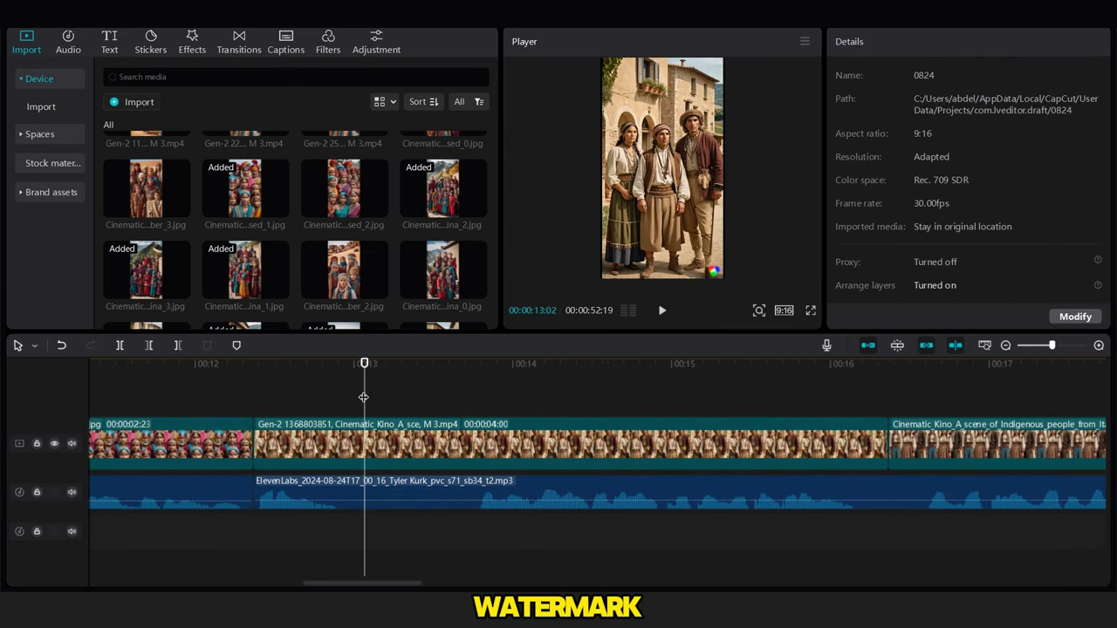
- Scale the next two Runway clips up to about 109–110% so their watermarks are cropped
{"action": "left_click", "coordinate": [363, 441]}
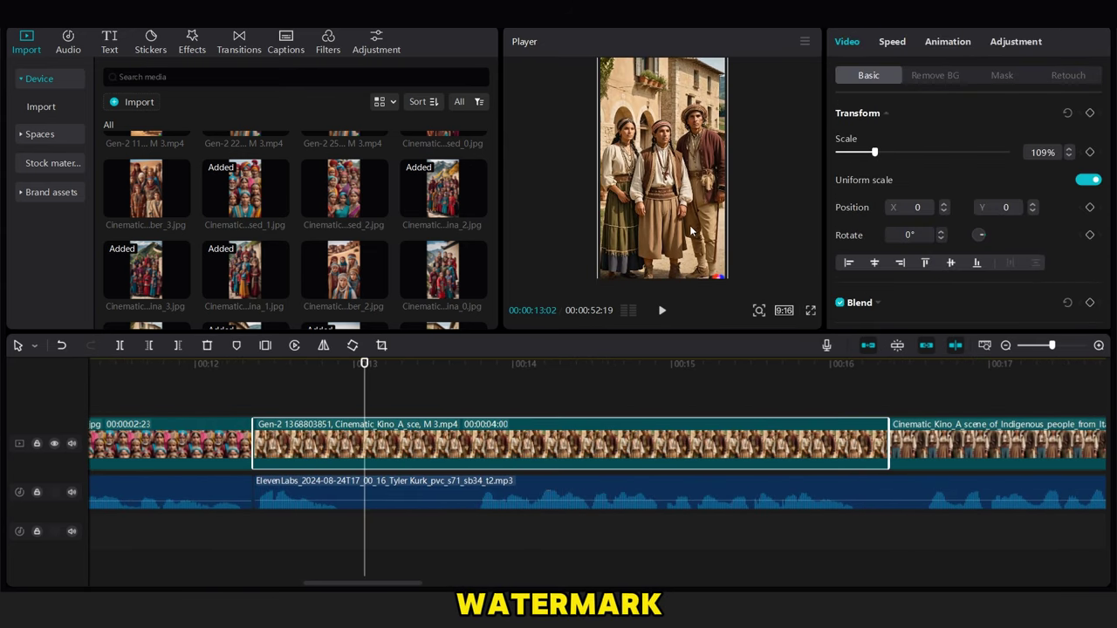
{"action": "left_click_drag", "start_coordinate": [417, 584], "coordinate": [594, 583]}
{"action": "left_click", "coordinate": [543, 445]}
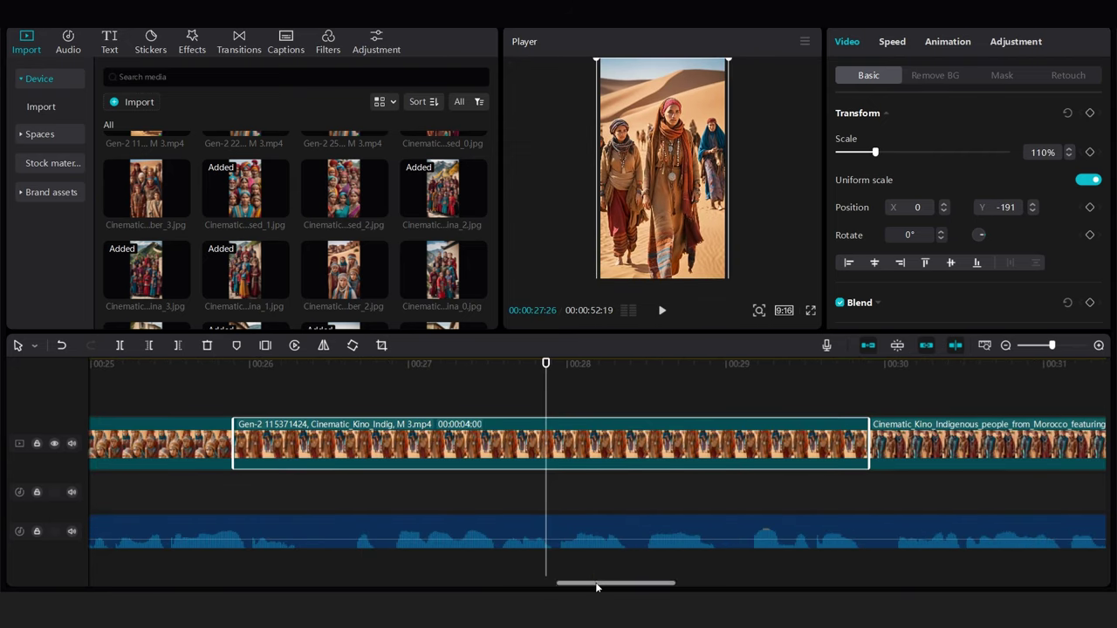
{"action": "left_click_drag", "start_coordinate": [596, 587], "coordinate": [901, 558]}
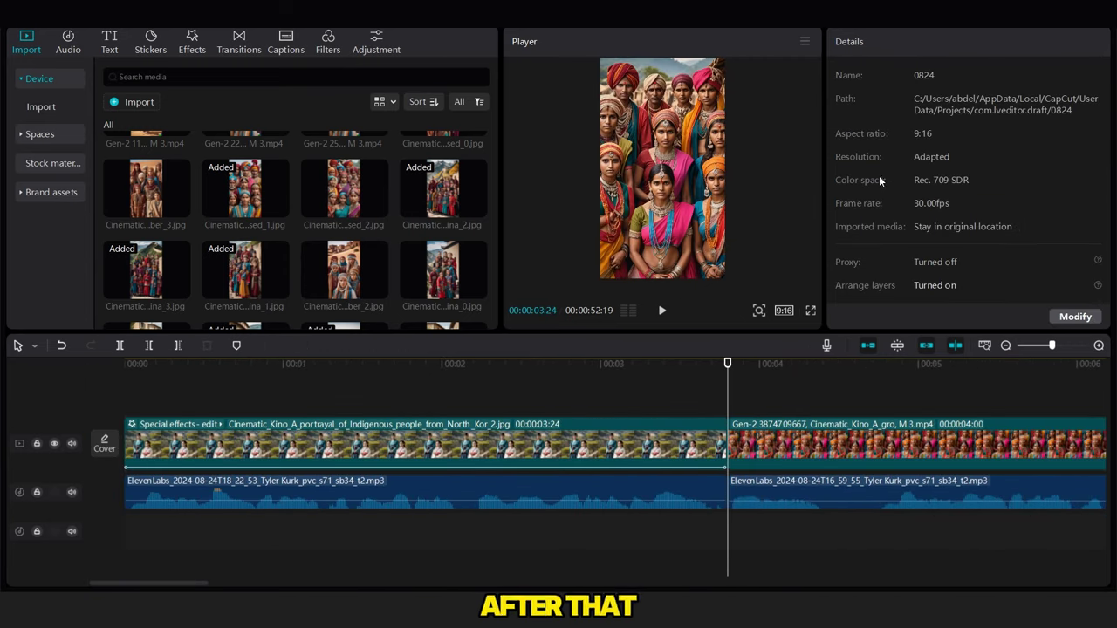
- Apply the Zoom 1 combo animation to the India group clip
{"action": "left_click", "coordinate": [819, 455]}
{"action": "left_click", "coordinate": [948, 42]}
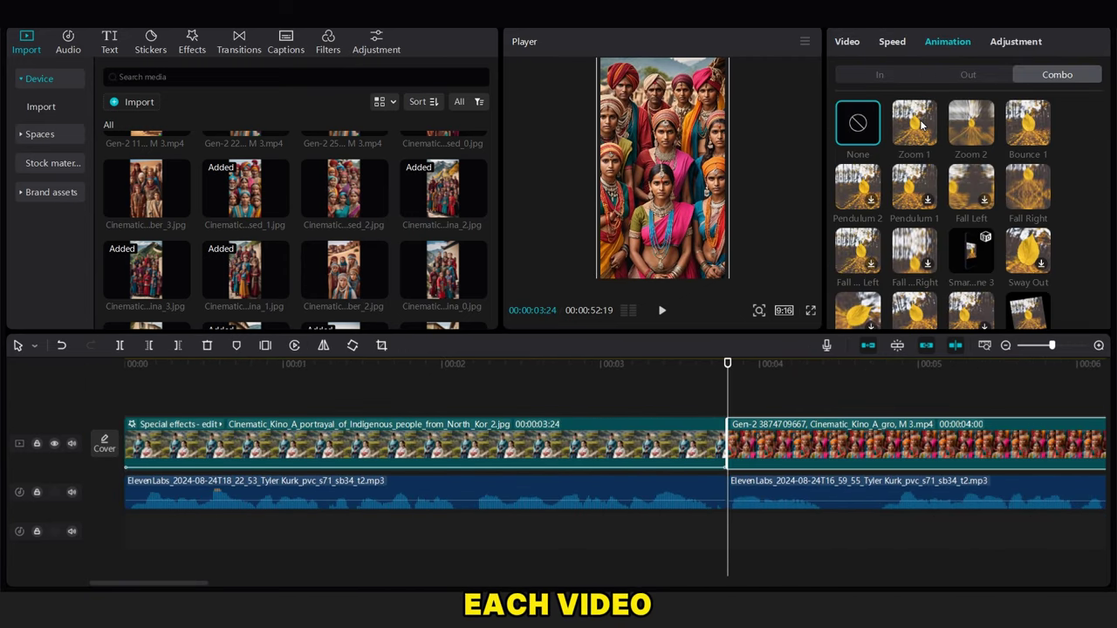
{"action": "left_click", "coordinate": [914, 123]}
{"action": "left_click", "coordinate": [599, 541]}
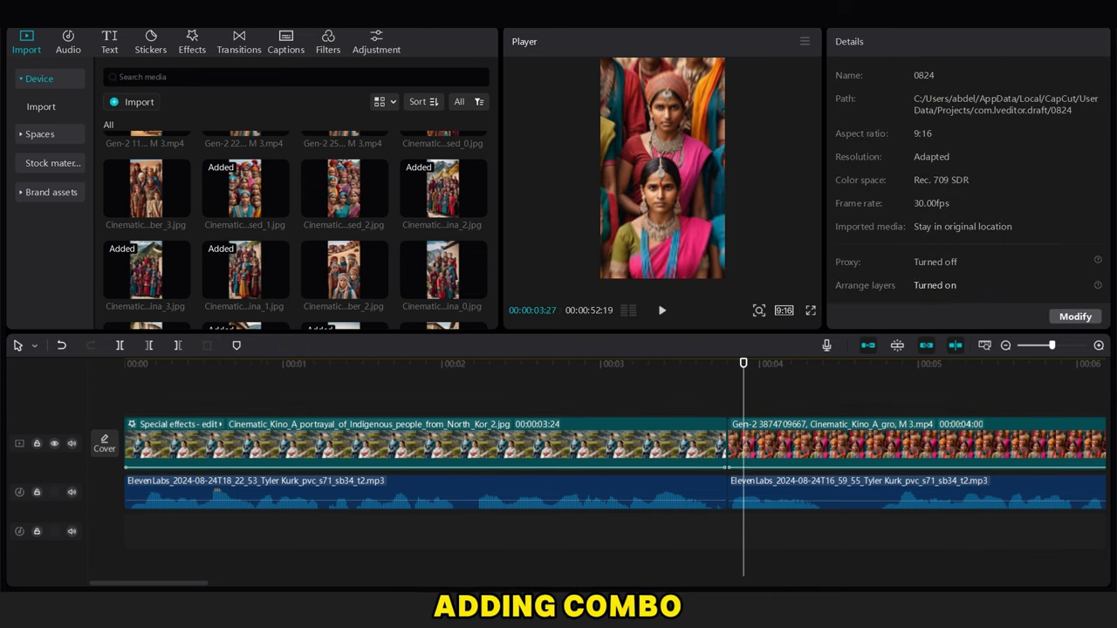
{"action": "left_click", "coordinate": [1036, 345]}
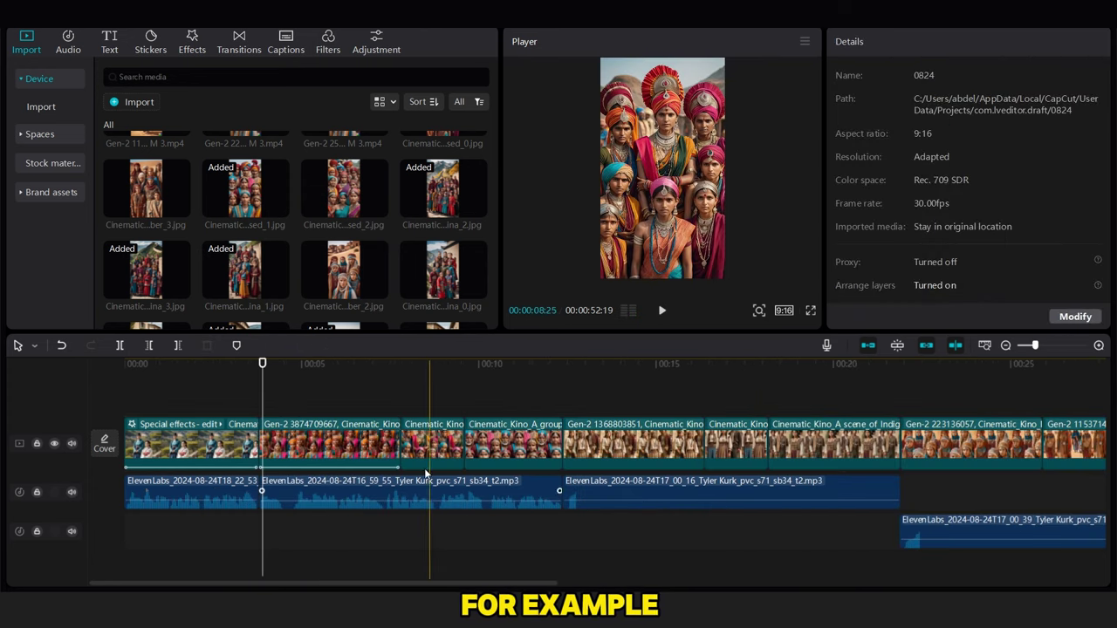
- Give the Cinematic Kino clip Bounce 1 and the following Gen-2 clips Zoom 1 combo animations
{"action": "left_click", "coordinate": [432, 444]}
{"action": "left_click", "coordinate": [901, 42]}
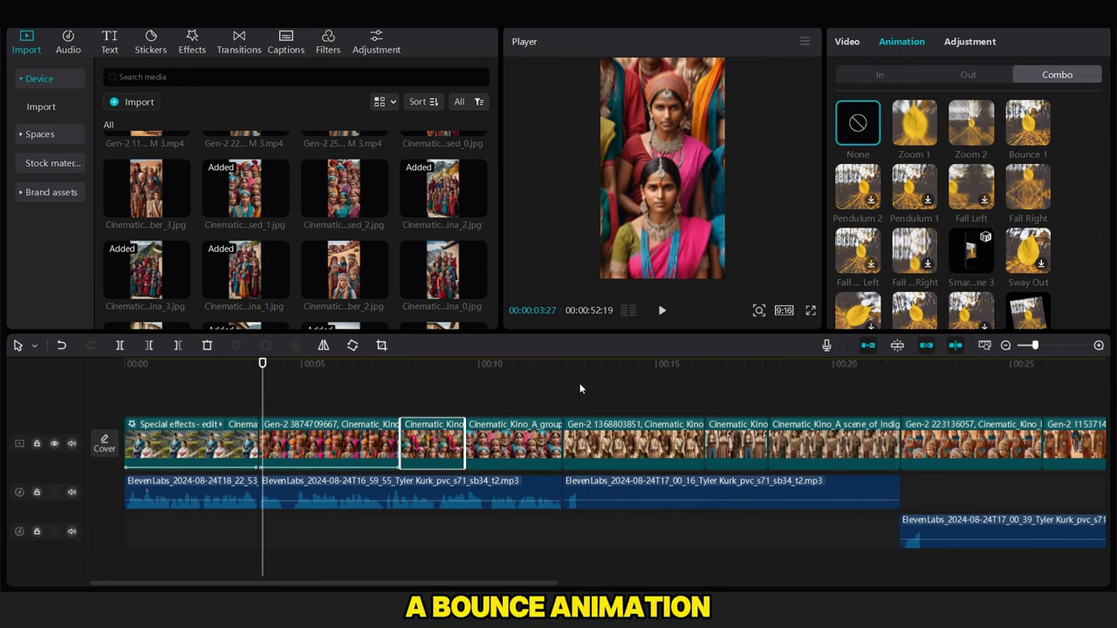
{"action": "left_click", "coordinate": [1027, 124]}
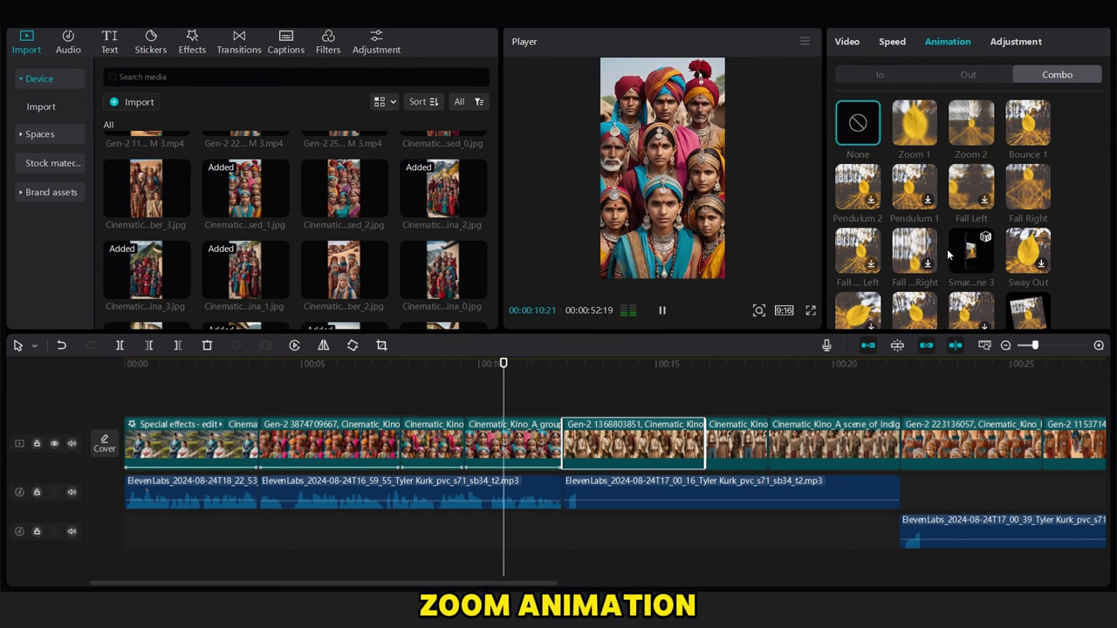
{"action": "left_click", "coordinate": [913, 123]}
{"action": "left_click", "coordinate": [737, 441]}
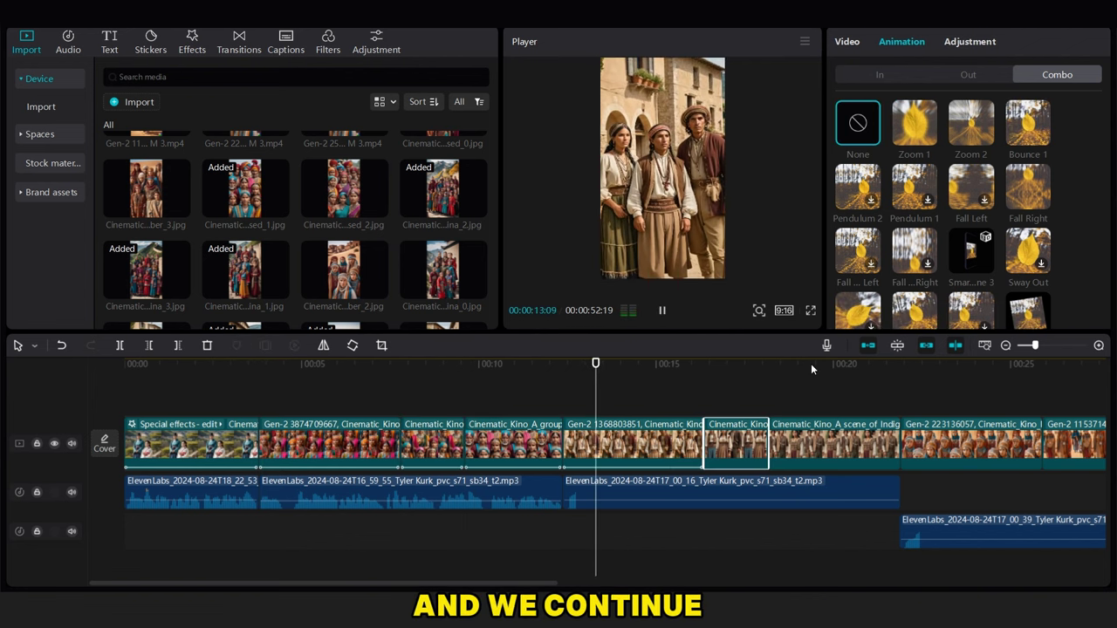
{"action": "left_click", "coordinate": [910, 130]}
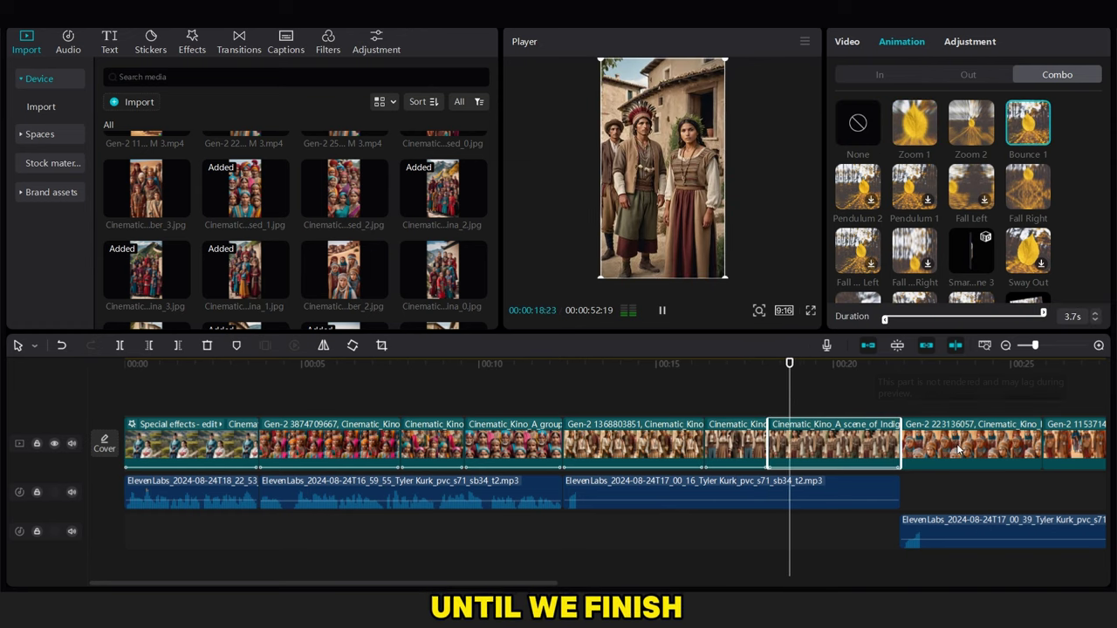
{"action": "left_click", "coordinate": [915, 139]}
{"action": "left_click_drag", "start_coordinate": [546, 583], "coordinate": [883, 406]}
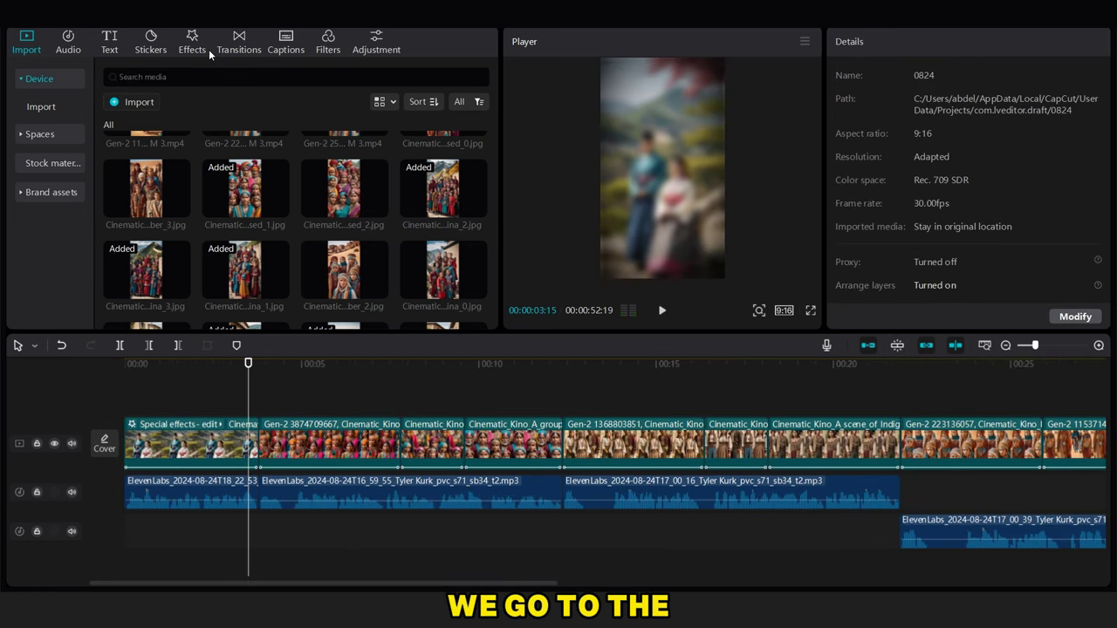
- Add Glare II transitions at three clip junctions
{"action": "left_click", "coordinate": [238, 45]}
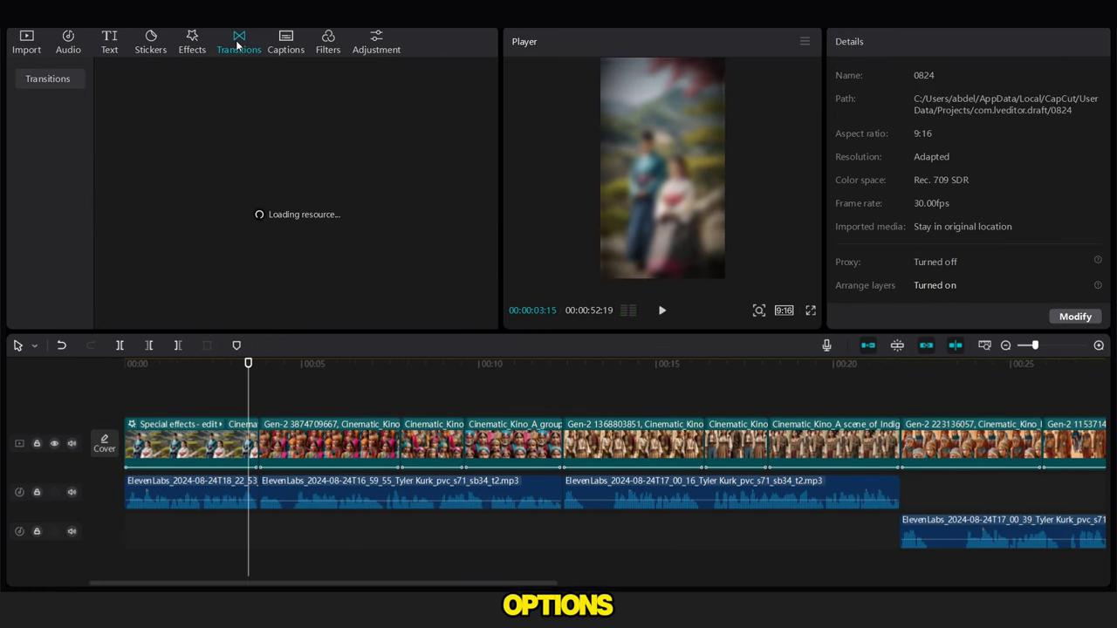
{"action": "mouse_move", "coordinate": [213, 156]}
{"action": "left_click_drag", "start_coordinate": [212, 155], "coordinate": [255, 449]}
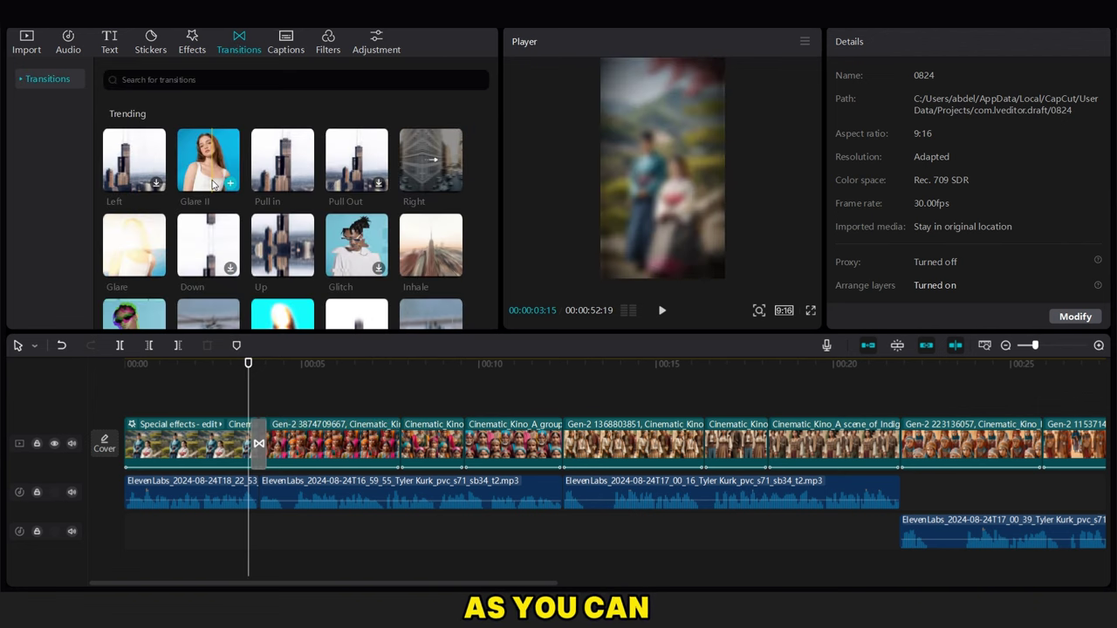
{"action": "left_click_drag", "start_coordinate": [209, 160], "coordinate": [562, 443]}
{"action": "left_click_drag", "start_coordinate": [540, 585], "coordinate": [653, 580]}
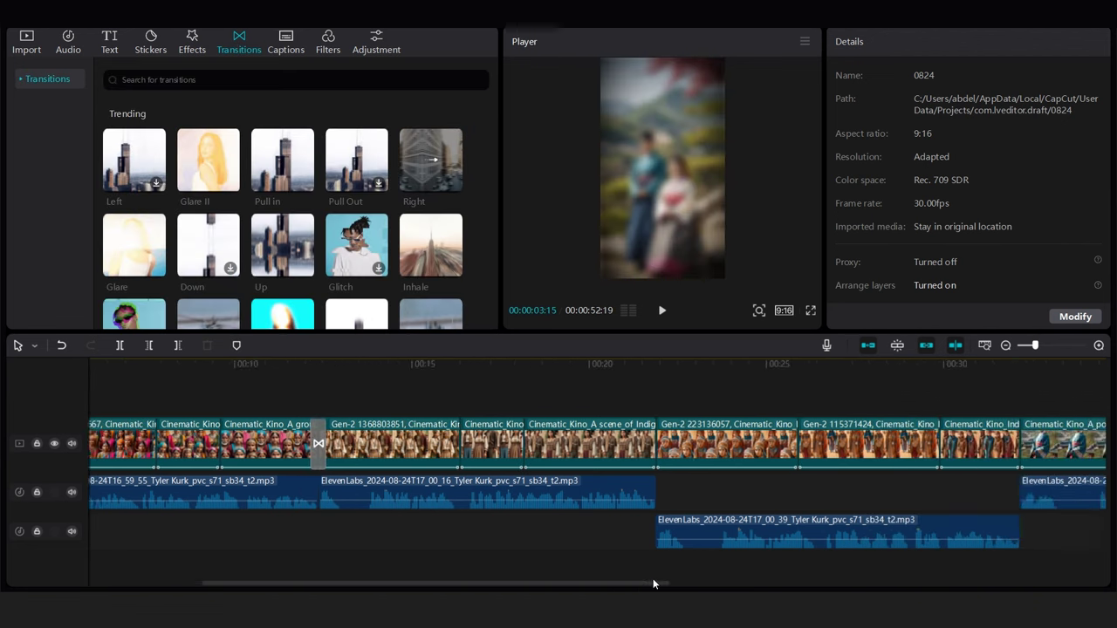
{"action": "left_click_drag", "start_coordinate": [207, 161], "coordinate": [657, 444]}
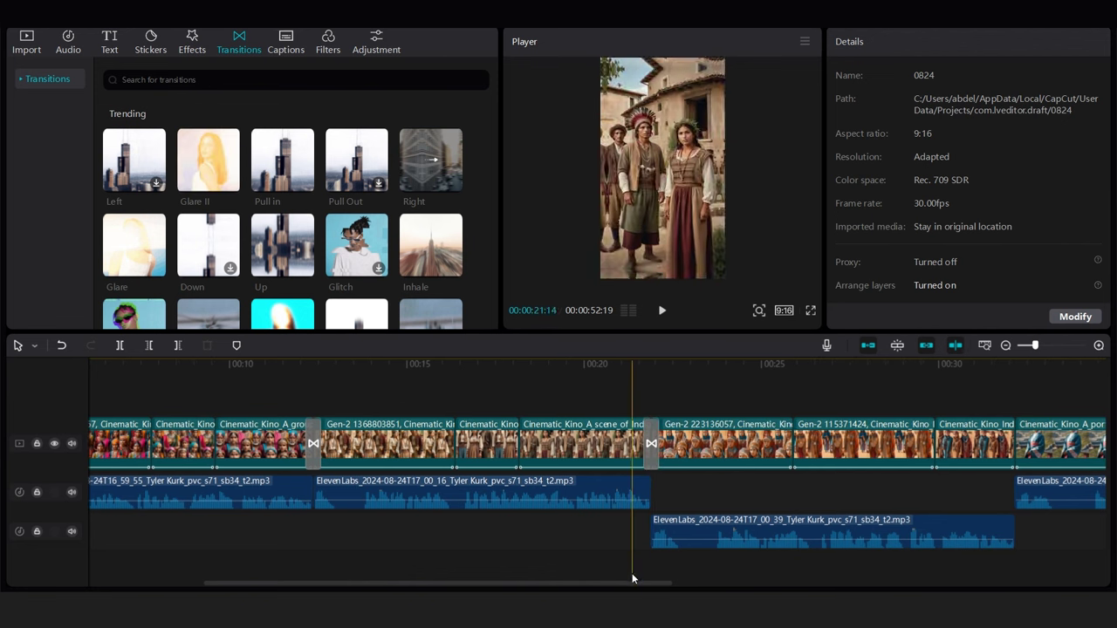
{"action": "left_click_drag", "start_coordinate": [635, 585], "coordinate": [936, 583]}
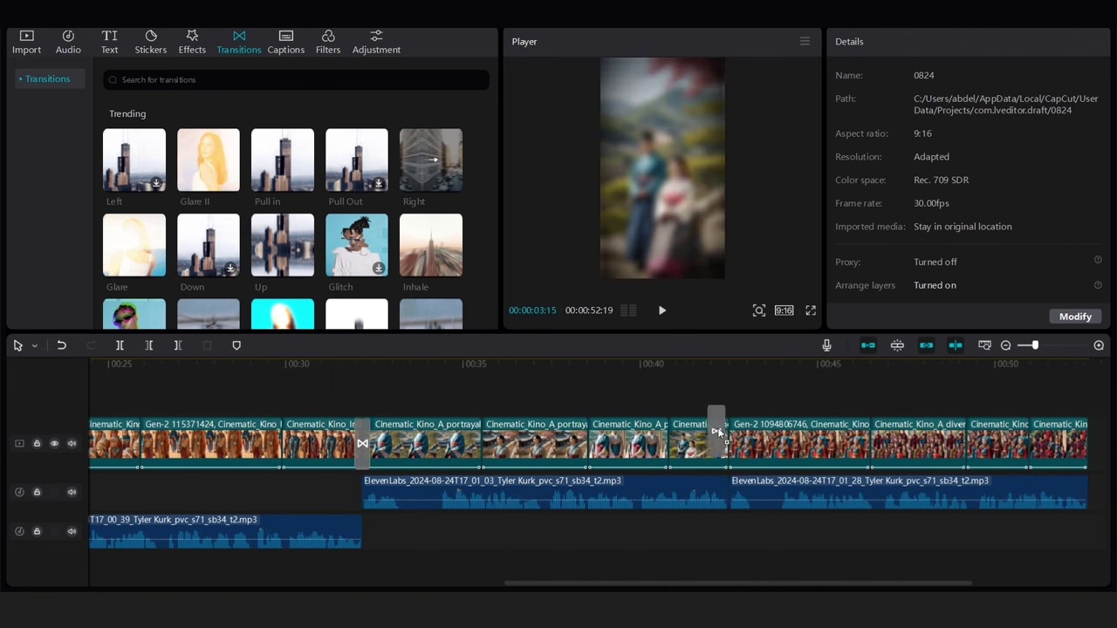
{"action": "left_click_drag", "start_coordinate": [733, 583], "coordinate": [428, 518]}
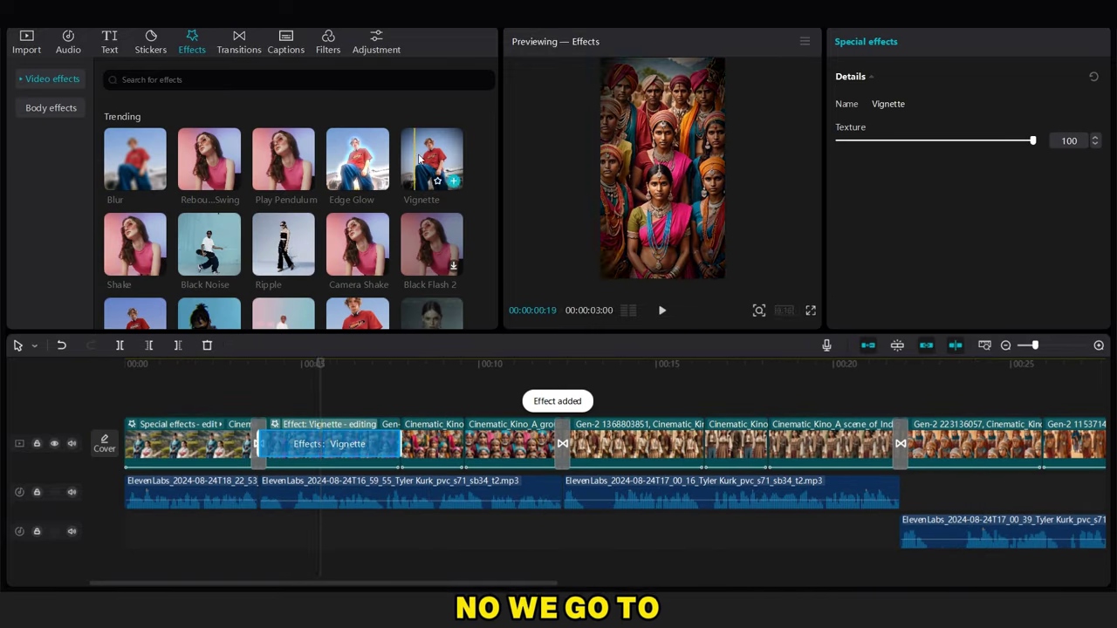
- Apply the Vignette effect across all the clips
{"action": "left_click_drag", "start_coordinate": [419, 157], "coordinate": [722, 448]}
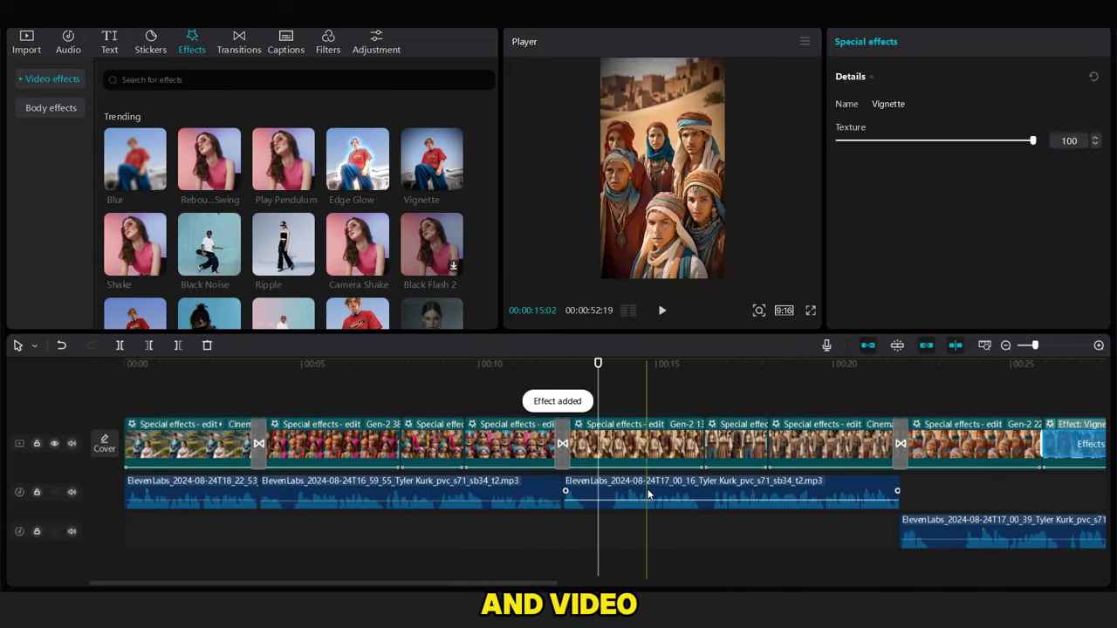
{"action": "left_click_drag", "start_coordinate": [541, 583], "coordinate": [1007, 589]}
{"action": "left_click_drag", "start_coordinate": [432, 159], "coordinate": [428, 444]}
{"action": "left_click_drag", "start_coordinate": [432, 159], "coordinate": [890, 444]}
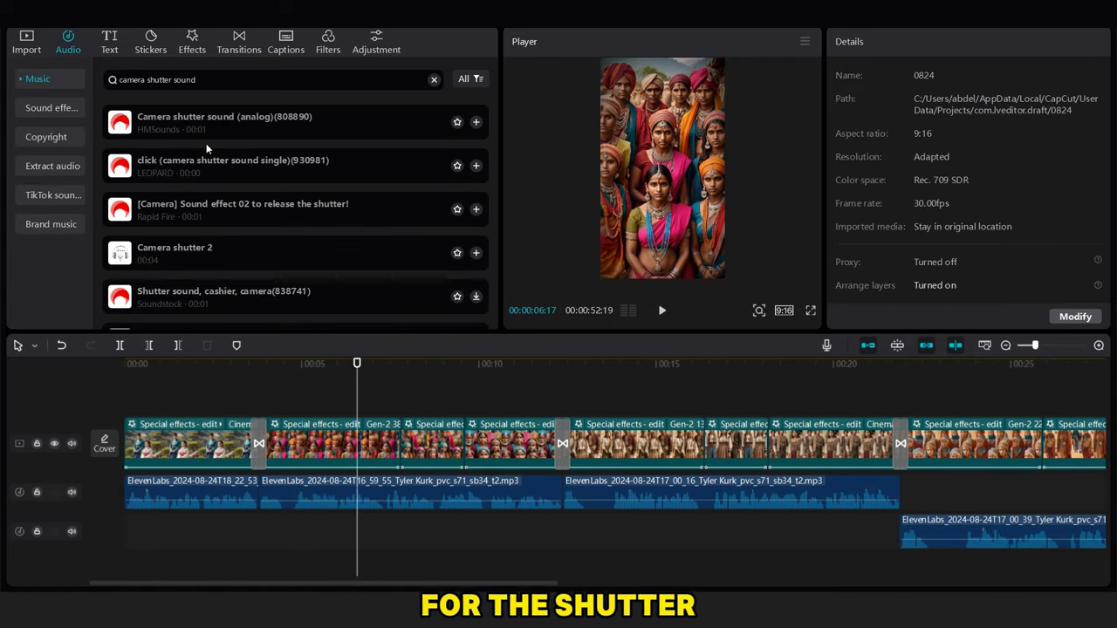
- Preview shutter sounds and place Camera shutter 2 at the first transition
{"action": "left_click", "coordinate": [206, 131]}
{"action": "left_click", "coordinate": [253, 214]}
{"action": "left_click", "coordinate": [265, 249]}
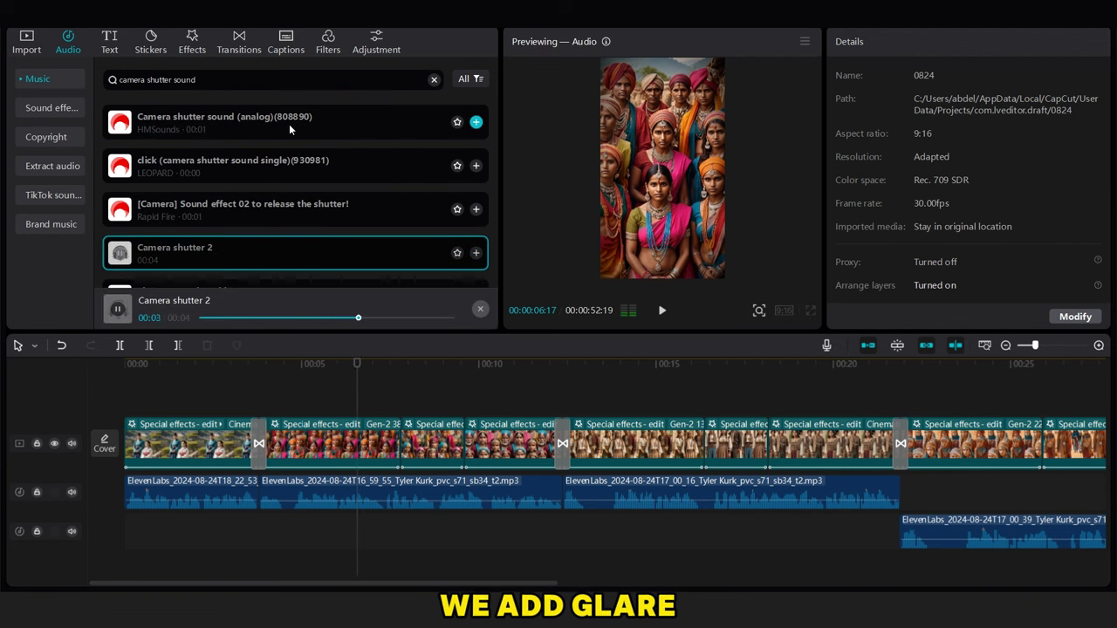
{"action": "left_click_drag", "start_coordinate": [267, 250], "coordinate": [271, 548]}
{"action": "scroll", "coordinate": [272, 548], "scroll_direction": "up", "scroll_amount": 2}
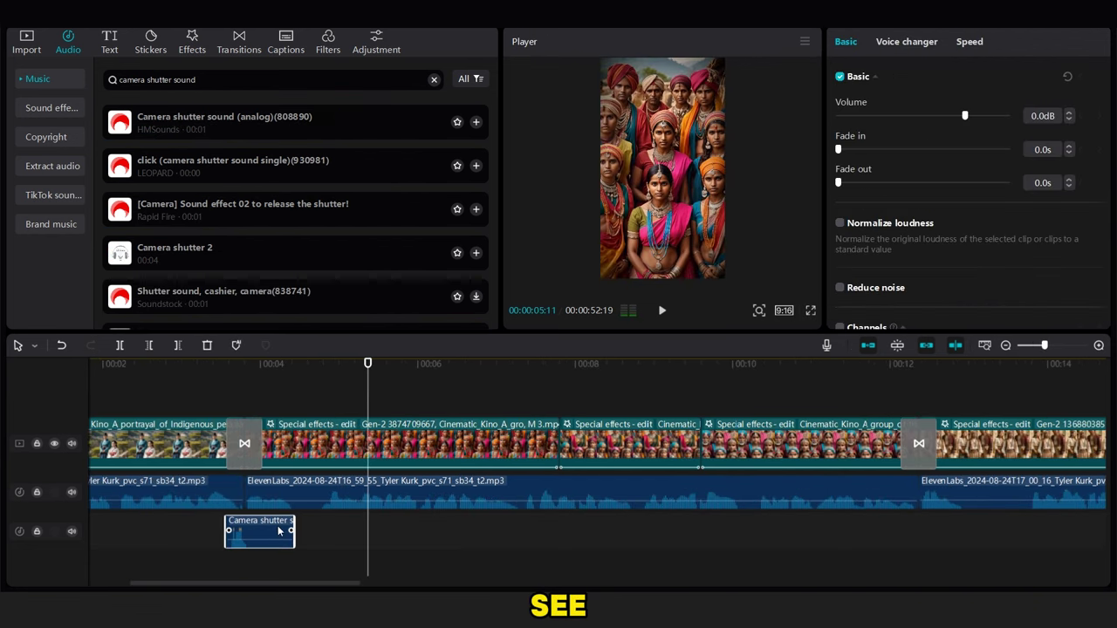
- Copy the shutter sound and paste it at the transition near 00:12
{"action": "left_click", "coordinate": [178, 344]}
{"action": "key", "text": "ctrl+c"}
{"action": "left_click", "coordinate": [900, 384]}
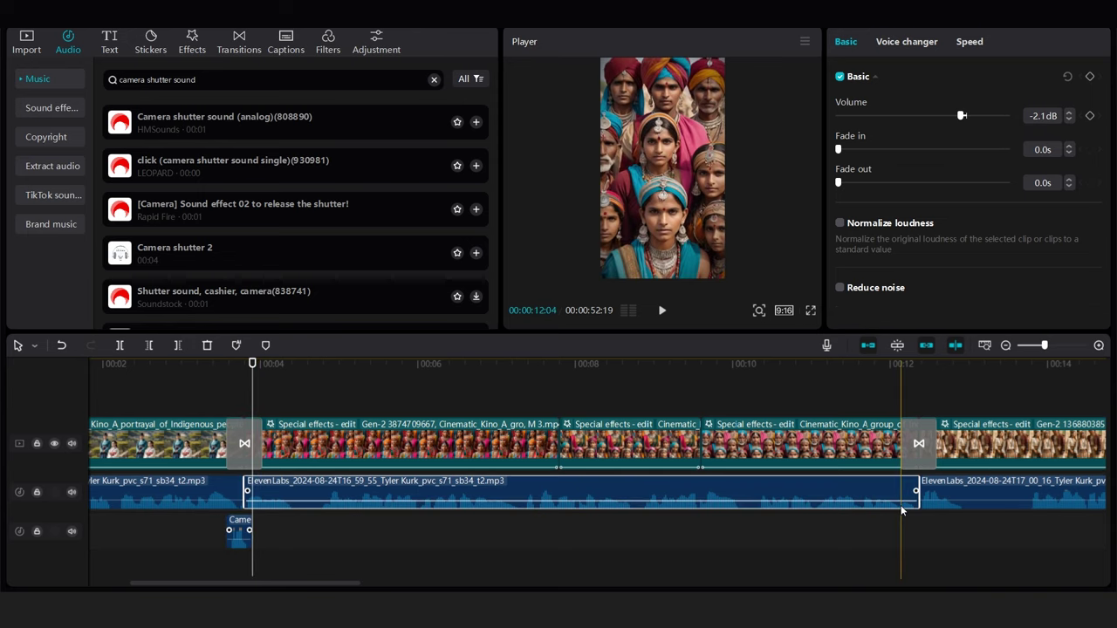
{"action": "key", "text": "ctrl+v"}
{"action": "key", "text": "space"}
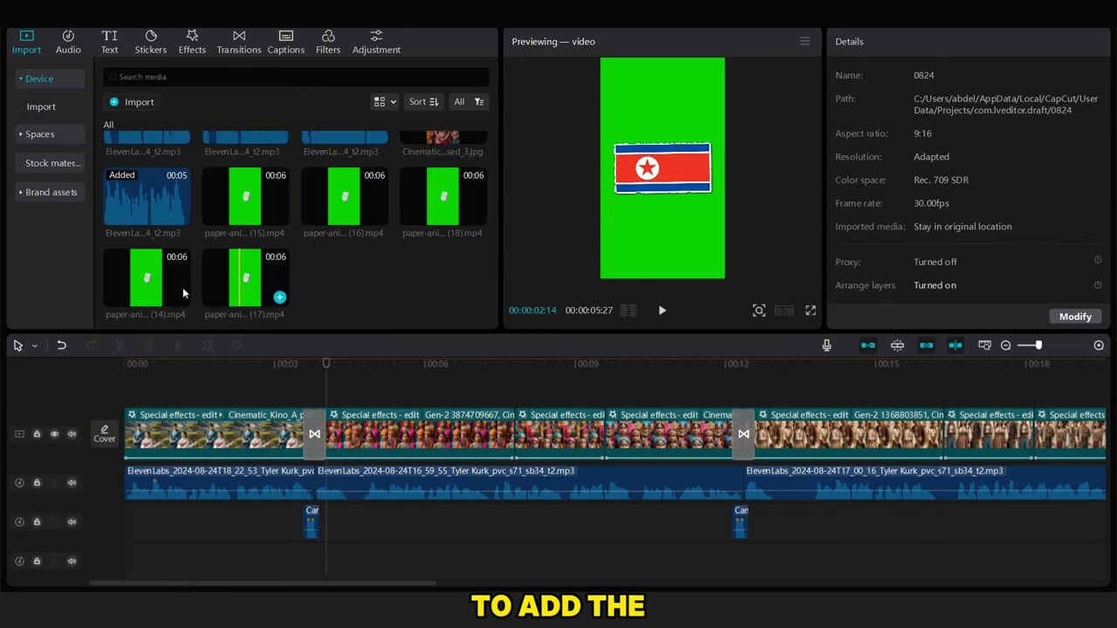
- Add the paper-animation (14) flag clip as an overlay and key out its green background
{"action": "left_click_drag", "start_coordinate": [153, 282], "coordinate": [316, 390]}
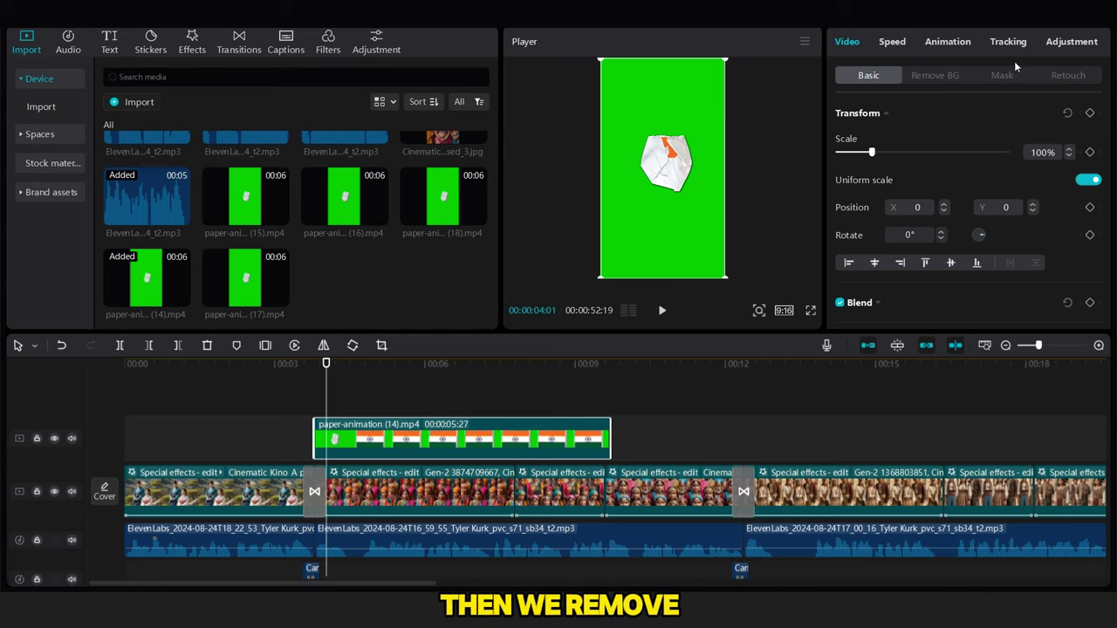
{"action": "left_click", "coordinate": [935, 76]}
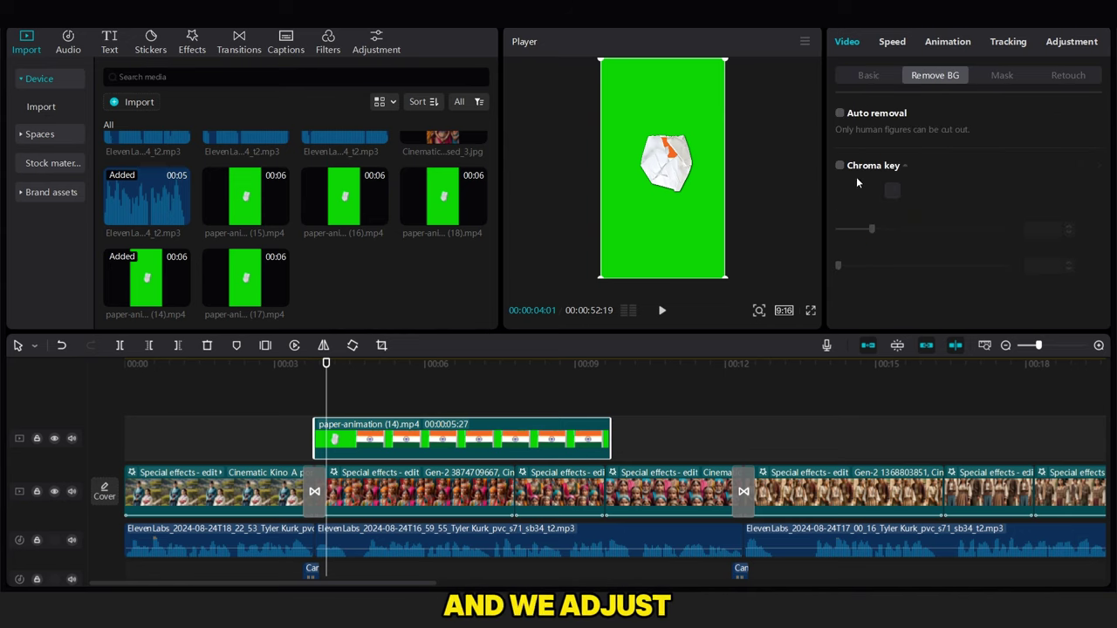
{"action": "left_click", "coordinate": [704, 122]}
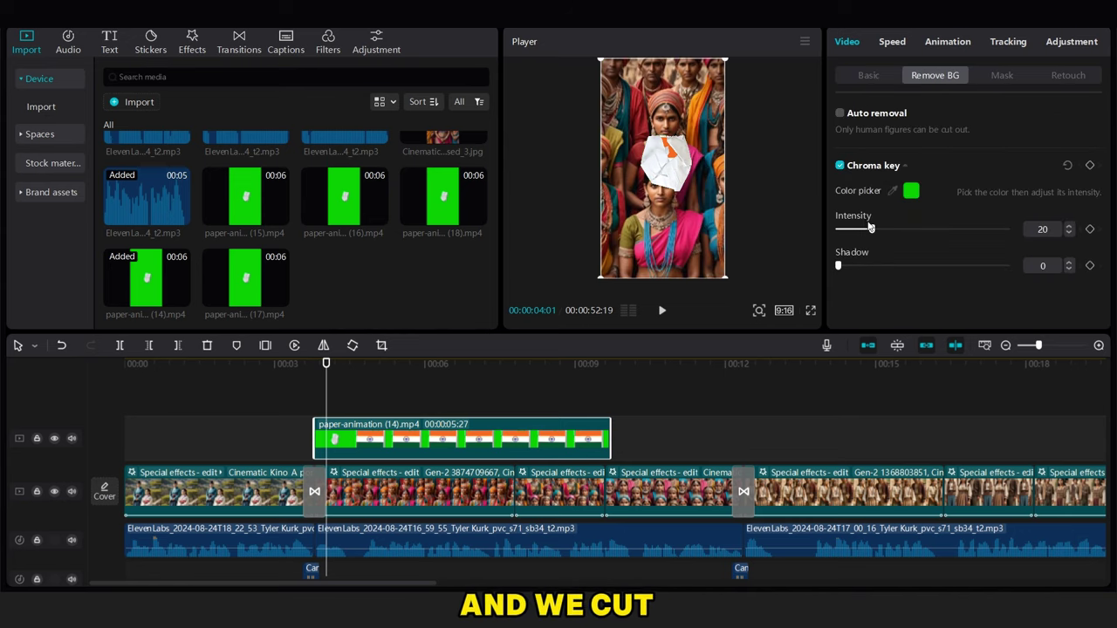
{"action": "left_click", "coordinate": [381, 410]}
{"action": "left_click", "coordinate": [404, 430]}
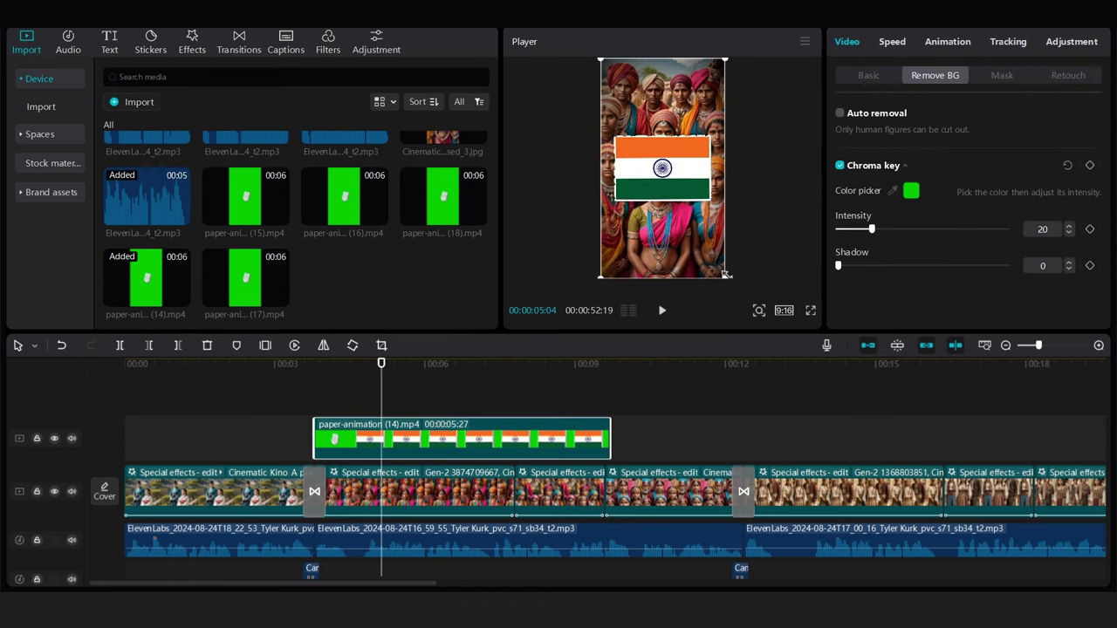
{"action": "left_click", "coordinate": [293, 394]}
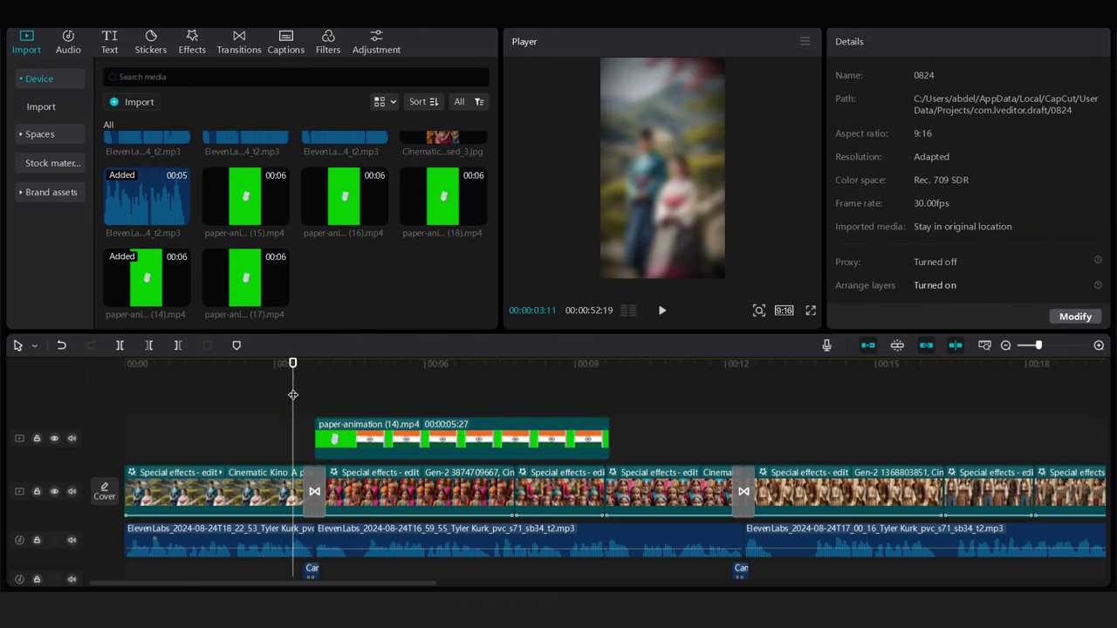
- Give the India flag overlay a Fade Out exit and add paper-animation (18) at the playhead
{"action": "left_click", "coordinate": [349, 437]}
{"action": "left_click", "coordinate": [948, 41]}
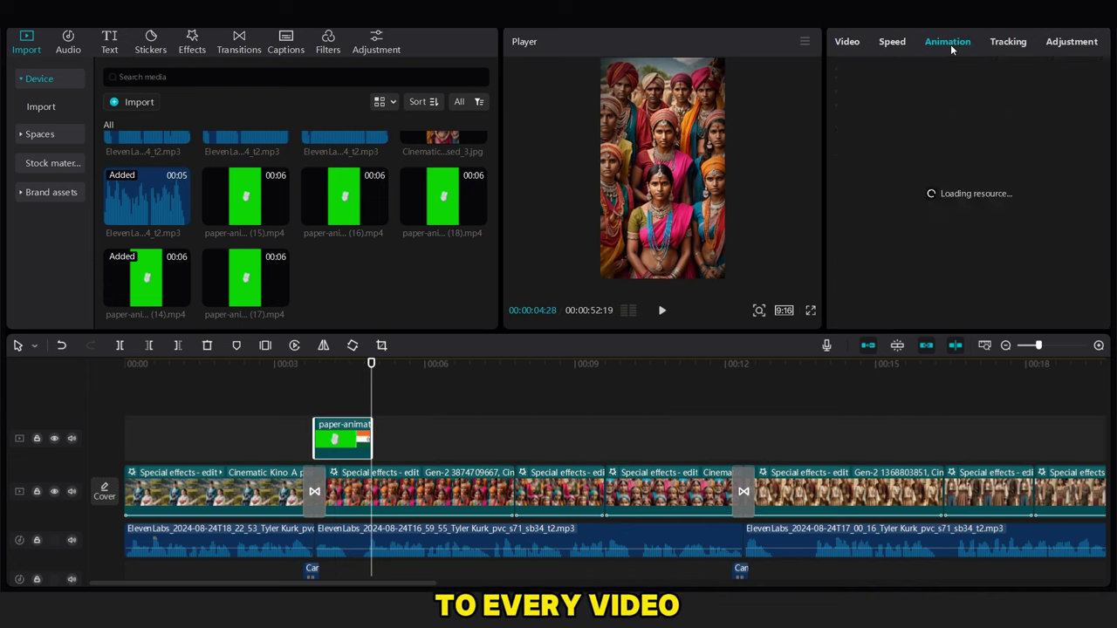
{"action": "left_click", "coordinate": [964, 74]}
{"action": "left_click", "coordinate": [913, 126]}
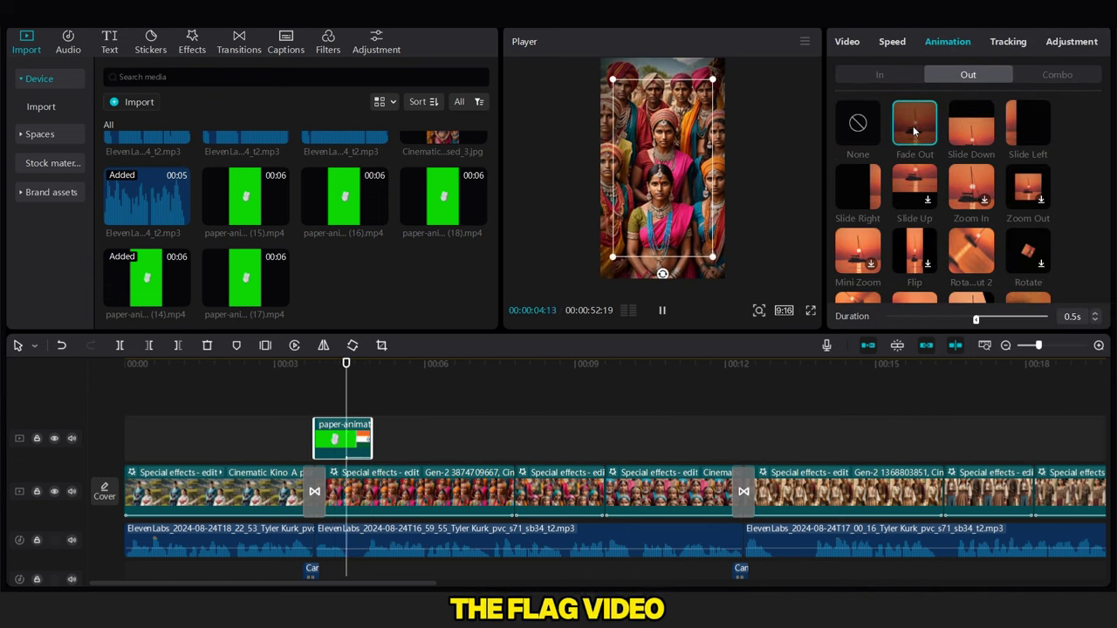
{"action": "left_click", "coordinate": [298, 417]}
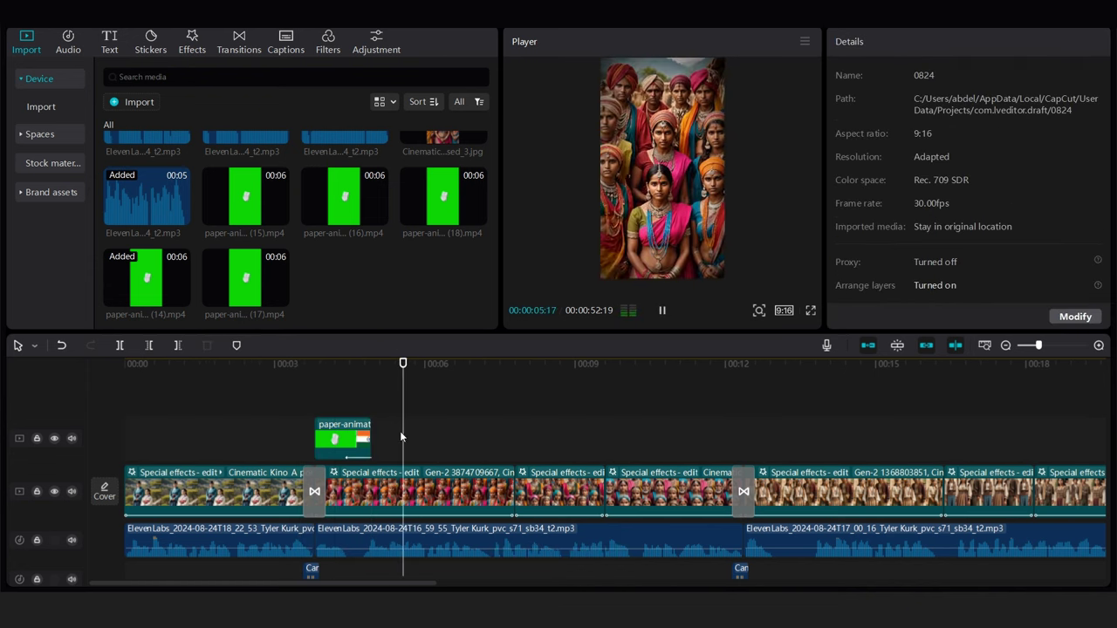
{"action": "left_click", "coordinate": [476, 215]}
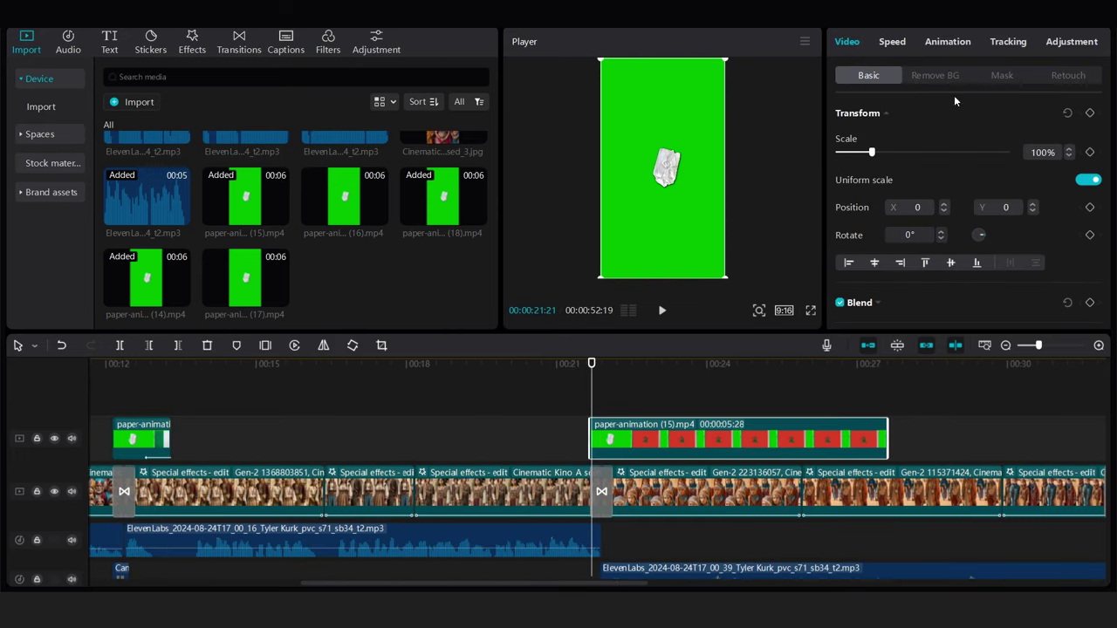
- Key the paper-animation (15) overlay and place the 'paper' flipping-books sound under the first flag
{"action": "left_click", "coordinate": [935, 76]}
{"action": "left_click", "coordinate": [869, 75]}
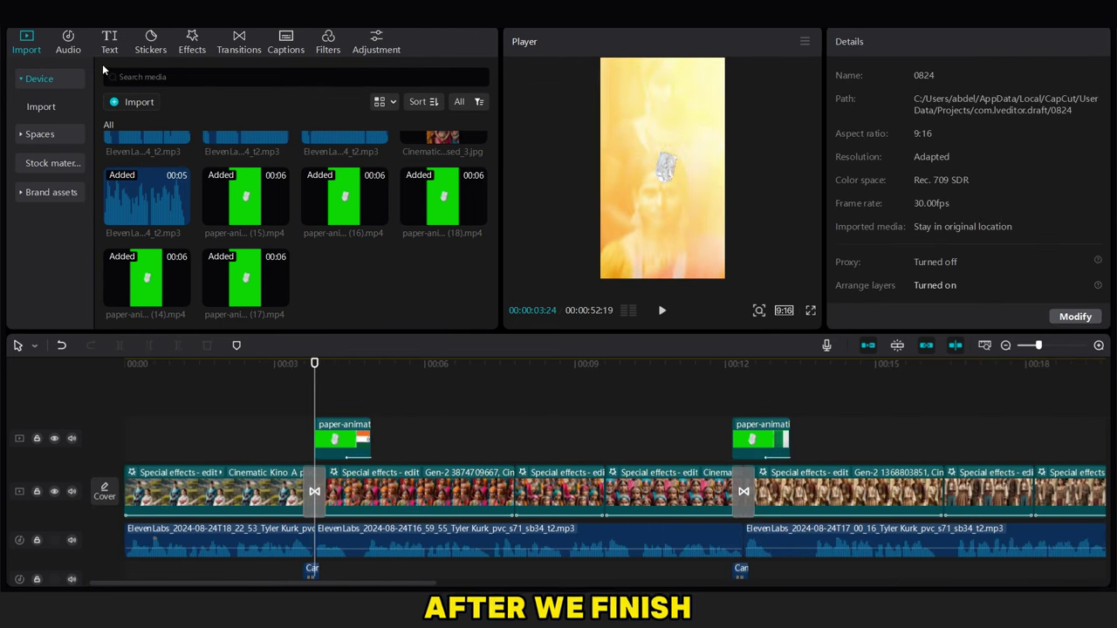
{"action": "left_click", "coordinate": [68, 42]}
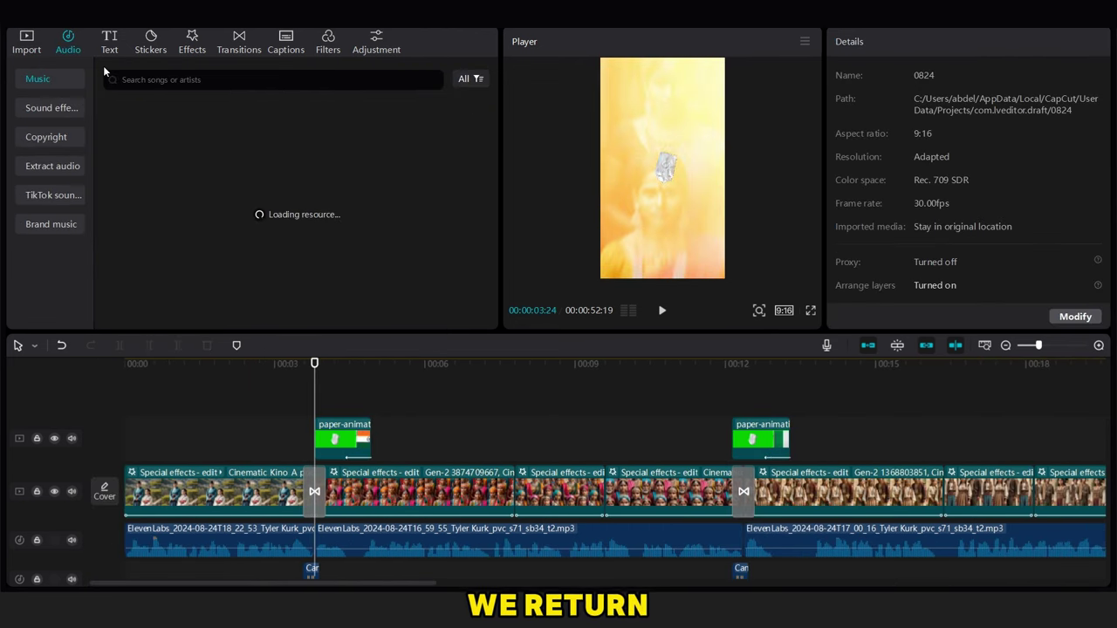
{"action": "left_click", "coordinate": [138, 80]}
{"action": "type", "text": "paper"}
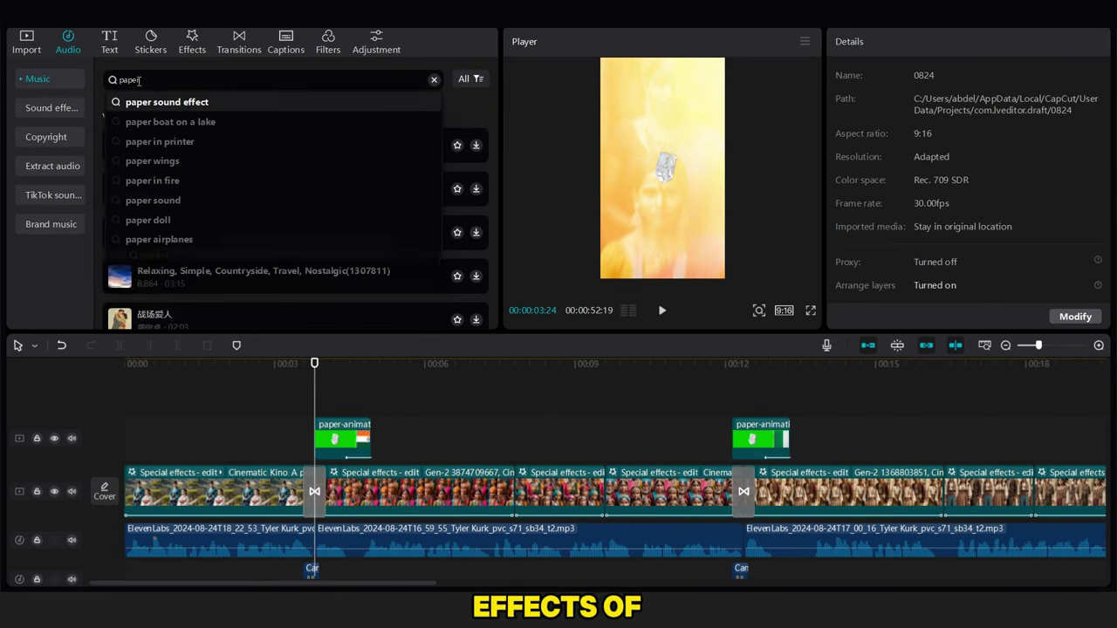
{"action": "left_click", "coordinate": [187, 105]}
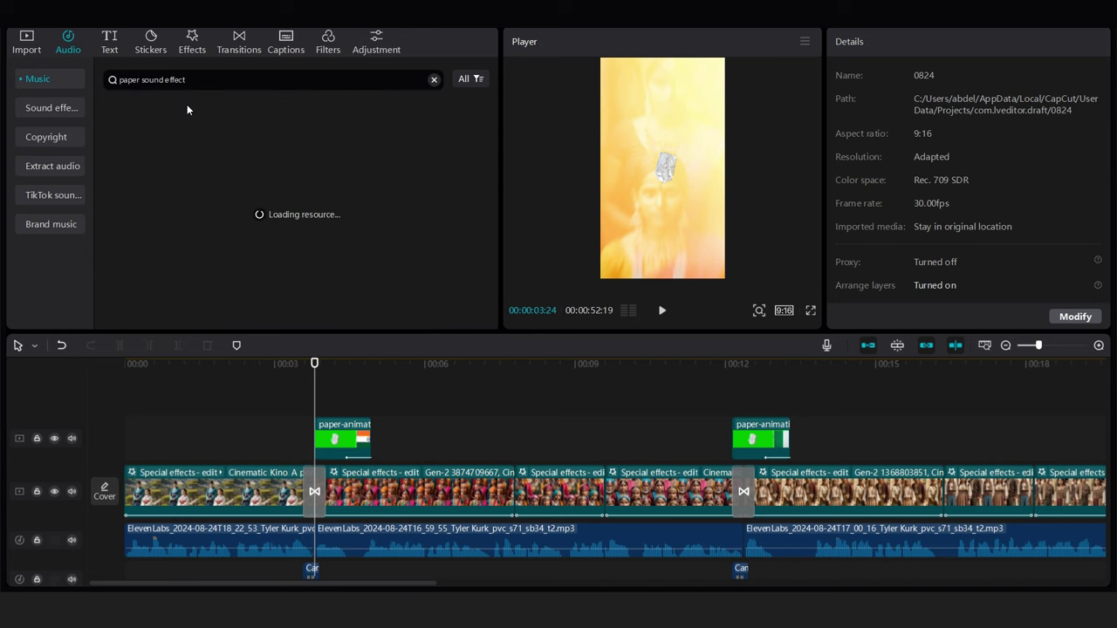
{"action": "left_click", "coordinate": [198, 122]}
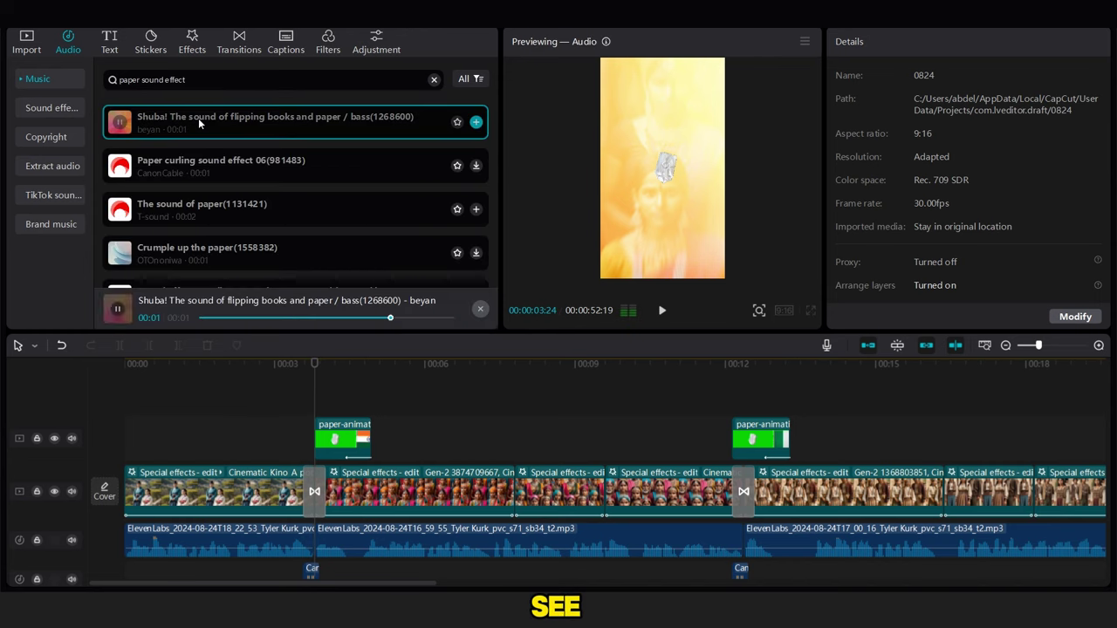
{"action": "left_click_drag", "start_coordinate": [199, 118], "coordinate": [330, 539]}
{"action": "left_click", "coordinate": [345, 390]}
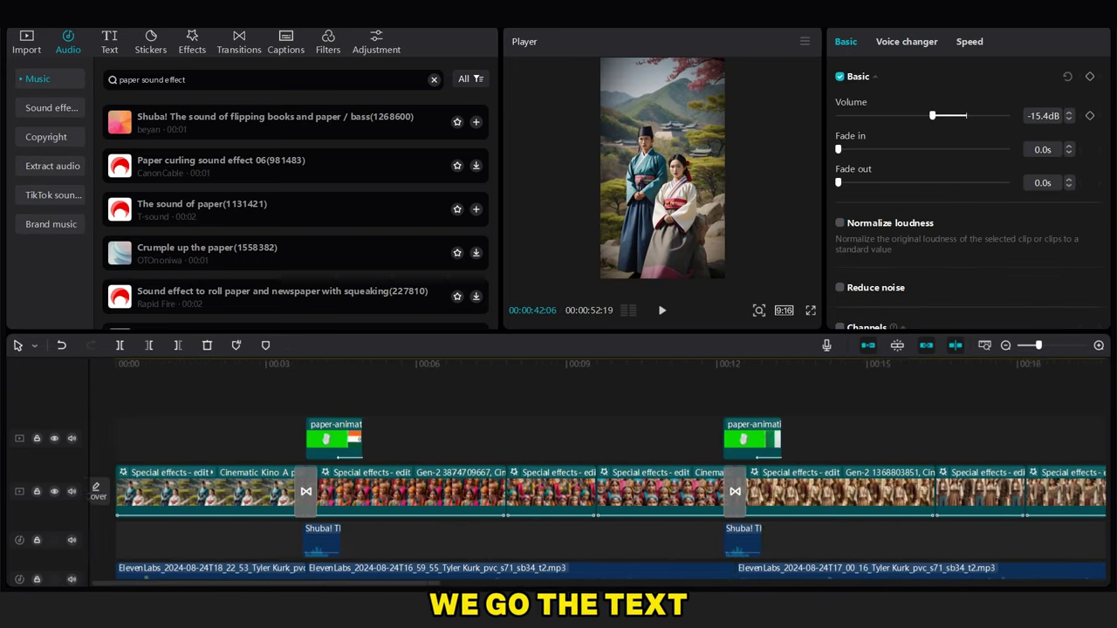
- Generate English auto captions from the narration
{"action": "left_click", "coordinate": [109, 41]}
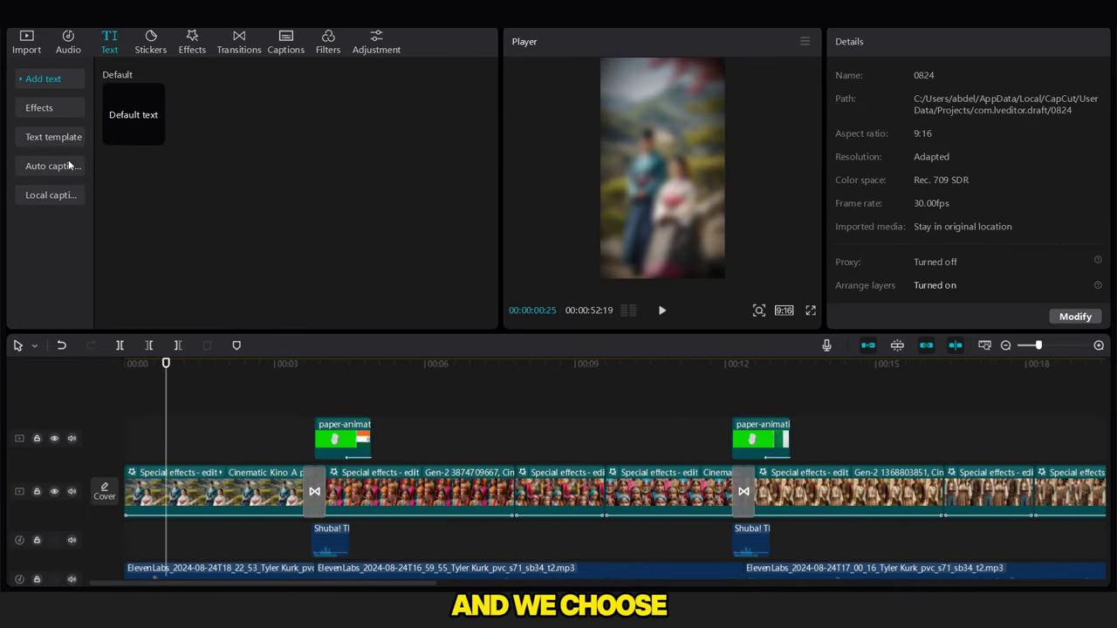
{"action": "left_click", "coordinate": [70, 166]}
{"action": "left_click", "coordinate": [161, 99]}
{"action": "left_click", "coordinate": [157, 242]}
{"action": "left_click", "coordinate": [460, 316]}
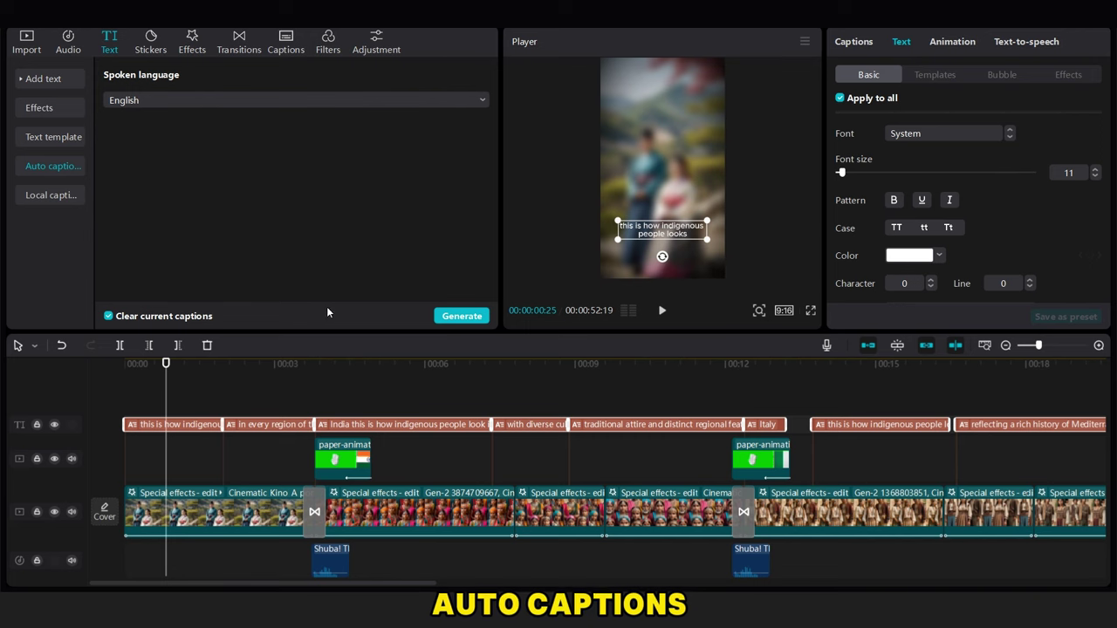
{"action": "left_click", "coordinate": [177, 411]}
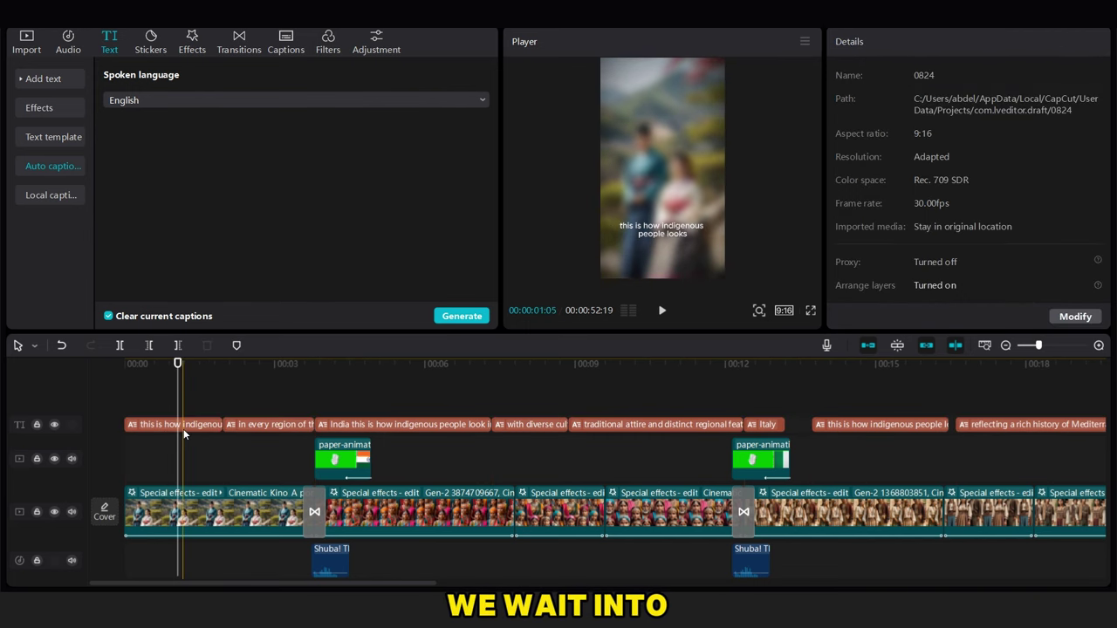
- Apply a bold ZY Steady caption template, size 11, checking the India caption
{"action": "left_click", "coordinate": [183, 425]}
{"action": "left_click", "coordinate": [917, 75]}
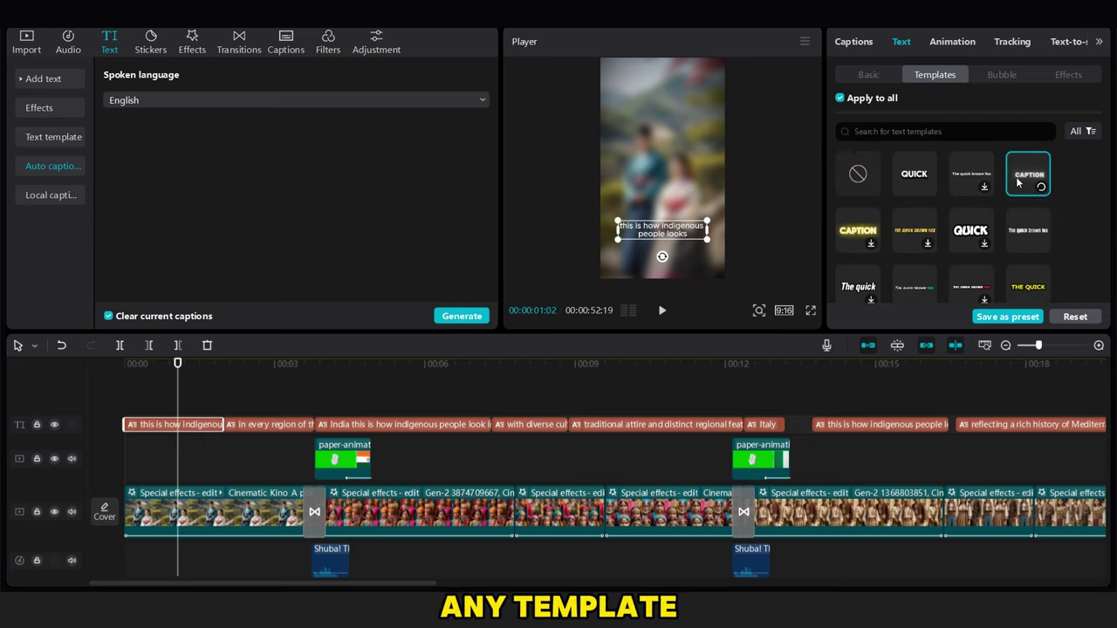
{"action": "left_click", "coordinate": [169, 402]}
{"action": "left_click", "coordinate": [671, 235]}
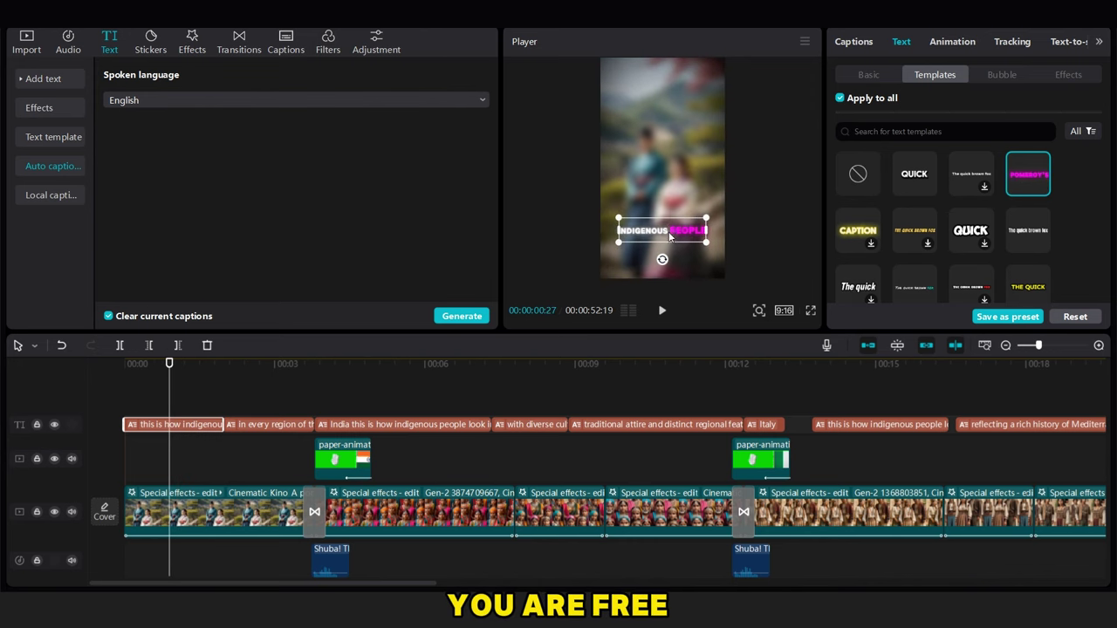
{"action": "left_click", "coordinate": [317, 393]}
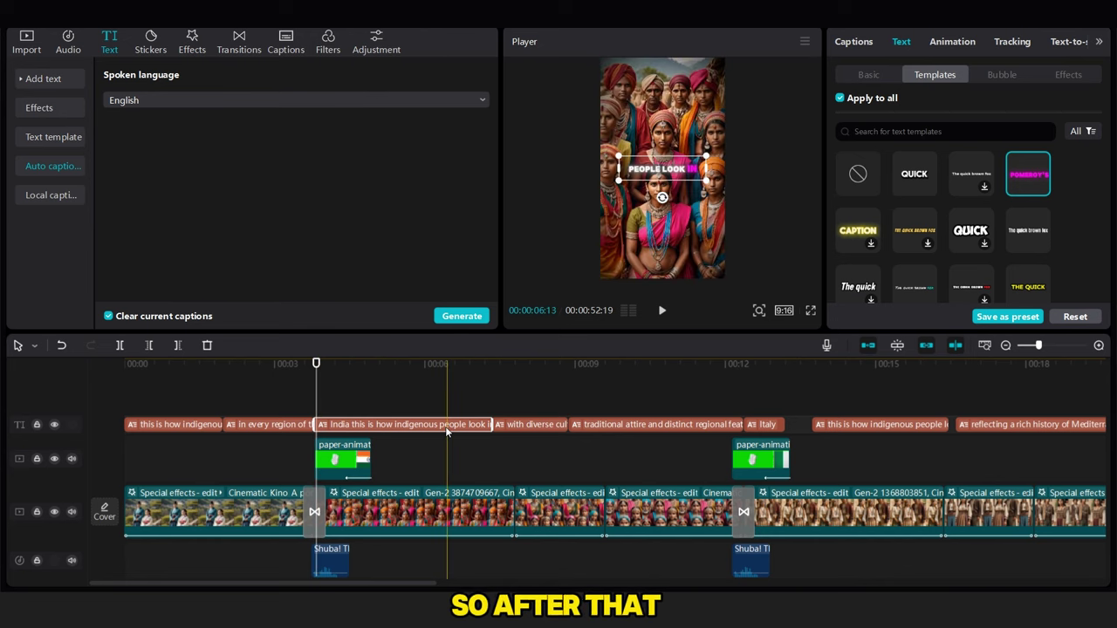
{"action": "left_click", "coordinate": [315, 403]}
{"action": "left_click", "coordinate": [326, 402]}
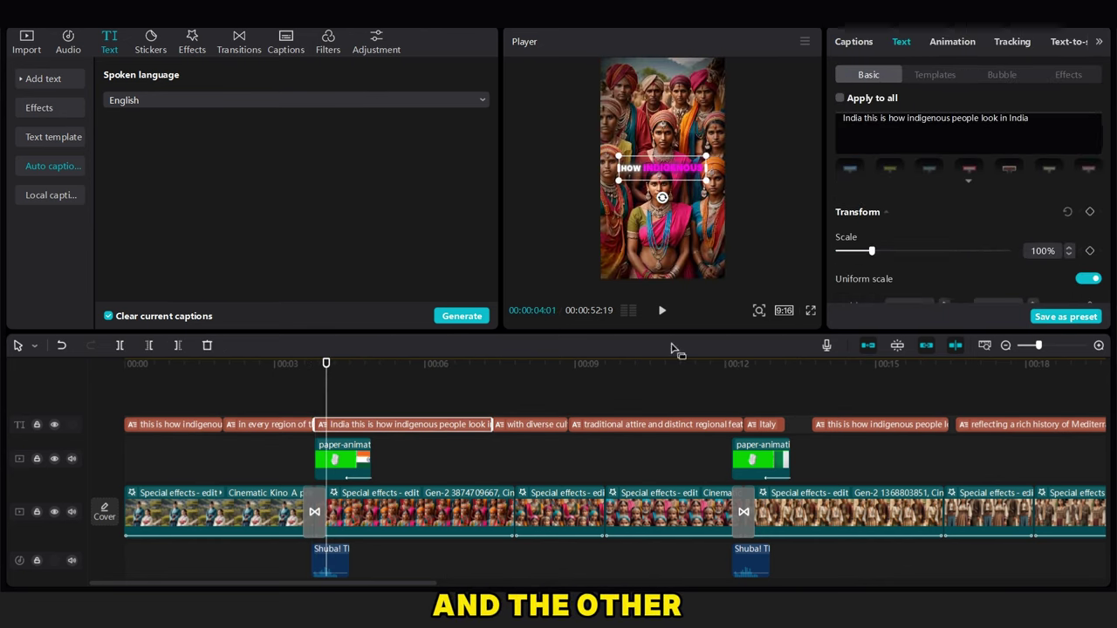
{"action": "left_click", "coordinate": [280, 403]}
{"action": "left_click", "coordinate": [344, 403]}
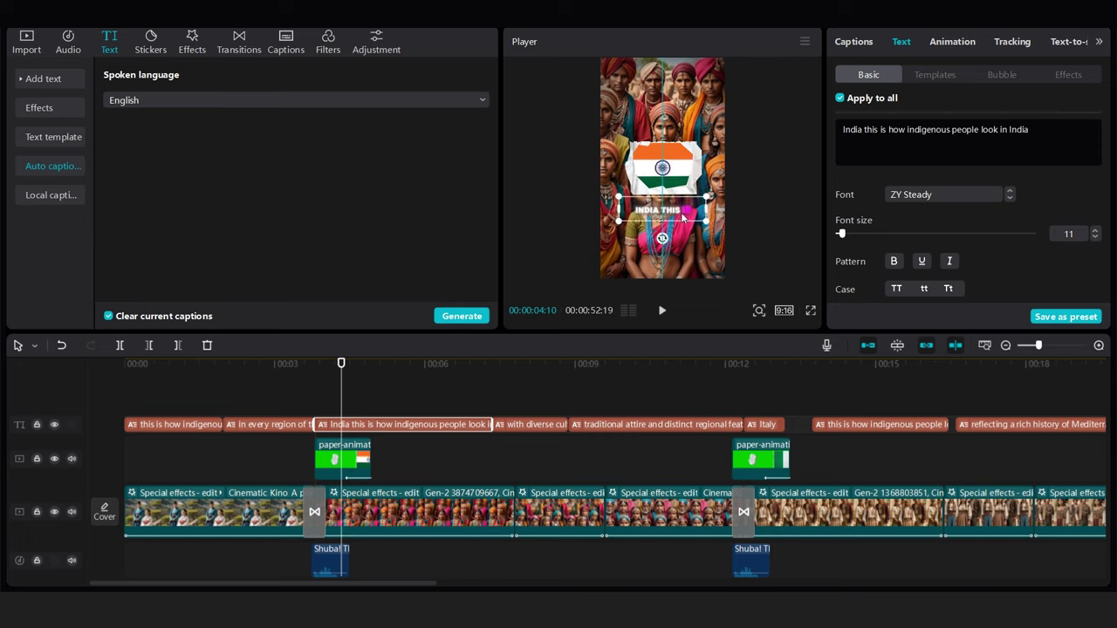
- Move the captions higher in the frame and review them later in the video
{"action": "left_click", "coordinate": [242, 425]}
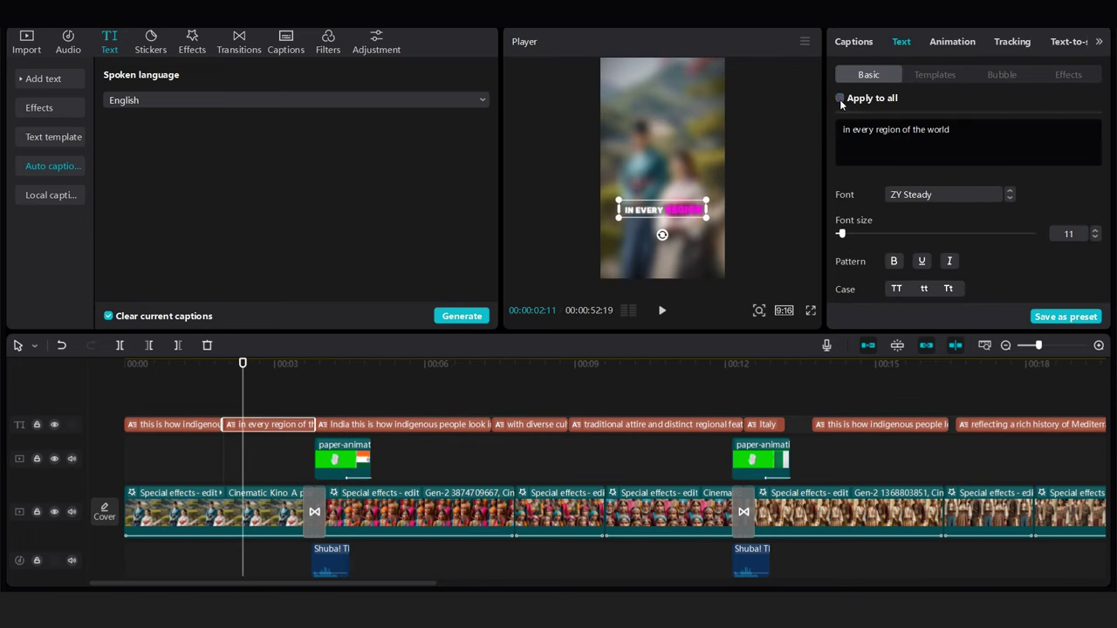
{"action": "left_click_drag", "start_coordinate": [687, 189], "coordinate": [688, 171]}
{"action": "left_click", "coordinate": [193, 426]}
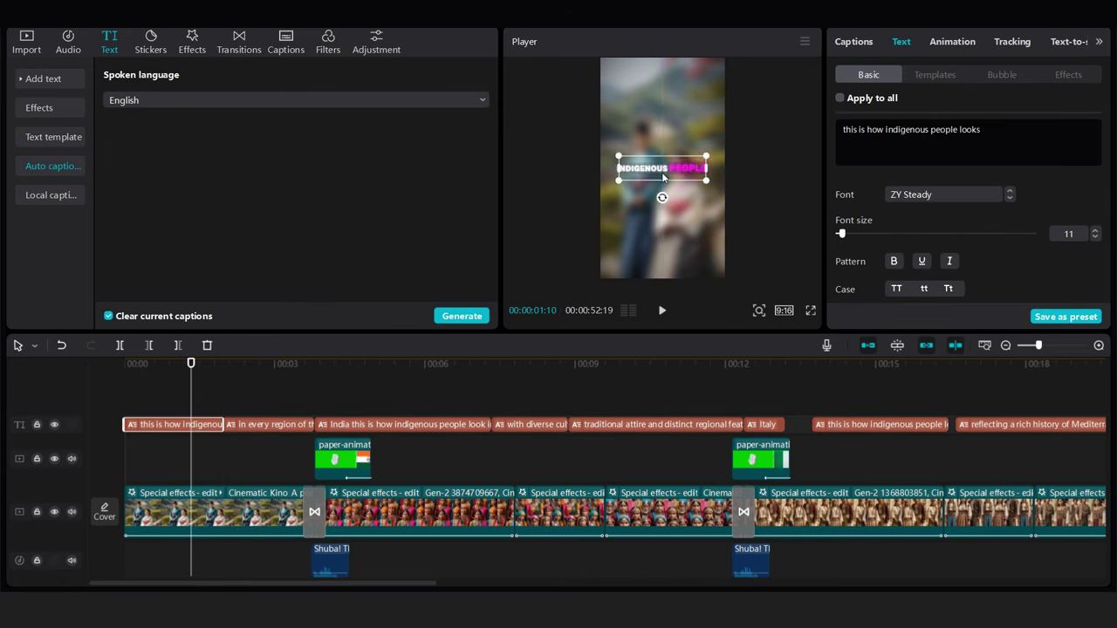
{"action": "left_click", "coordinate": [271, 399]}
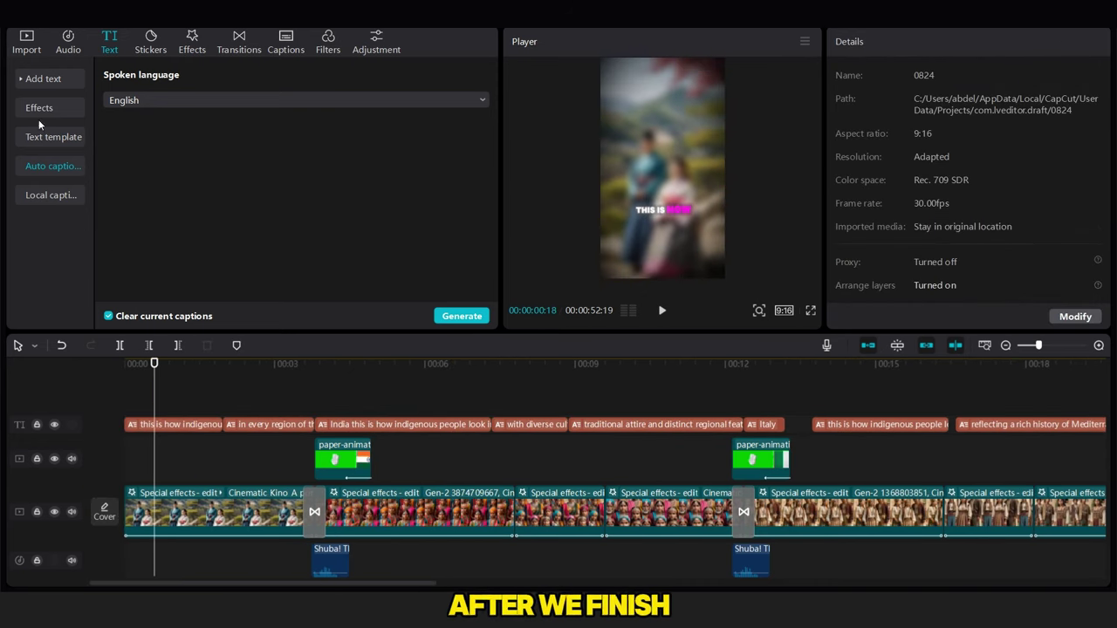
- Add tarfaya-market-117086.mp3 at the start at -17.6 dB with 1.0s fade-in and 1.2s fade-out
{"action": "left_click", "coordinate": [24, 44]}
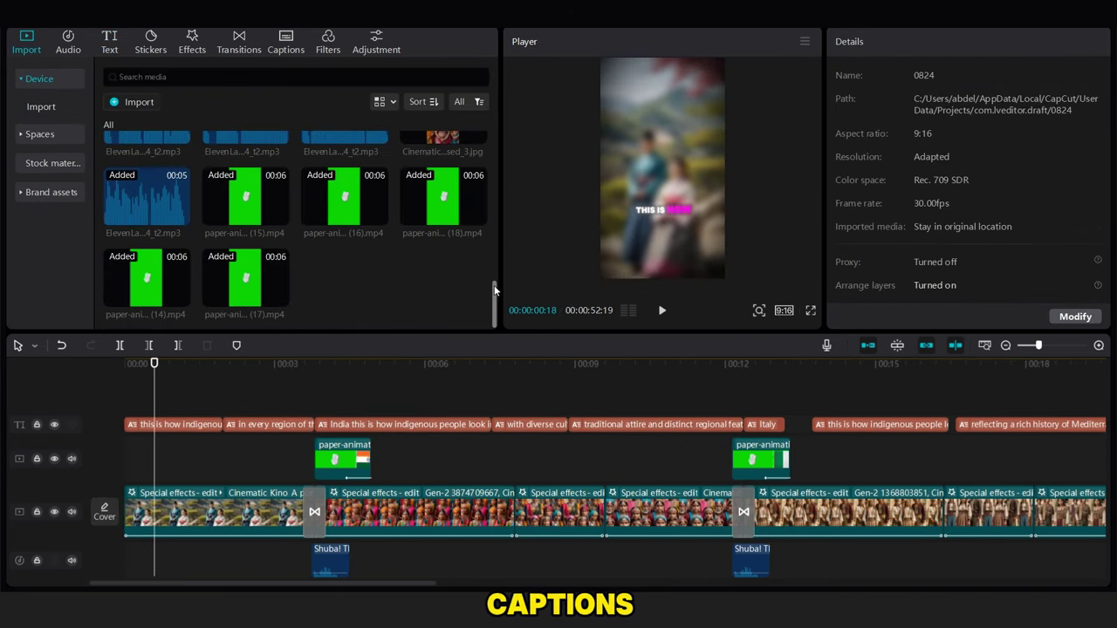
{"action": "scroll", "coordinate": [495, 290], "scroll_direction": "up", "scroll_amount": 5}
{"action": "left_click", "coordinate": [140, 144]}
{"action": "left_click_drag", "start_coordinate": [141, 144], "coordinate": [230, 551]}
{"action": "left_click_drag", "start_coordinate": [964, 115], "coordinate": [936, 117]}
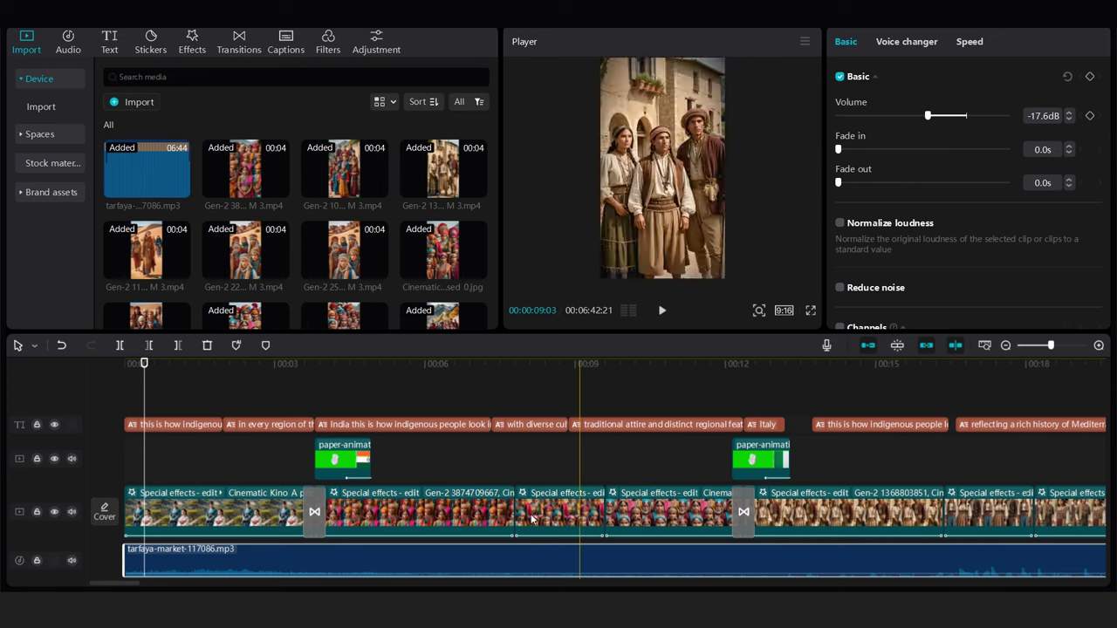
{"action": "left_click_drag", "start_coordinate": [838, 149], "coordinate": [858, 182]}
{"action": "left_click_drag", "start_coordinate": [114, 583], "coordinate": [229, 578]}
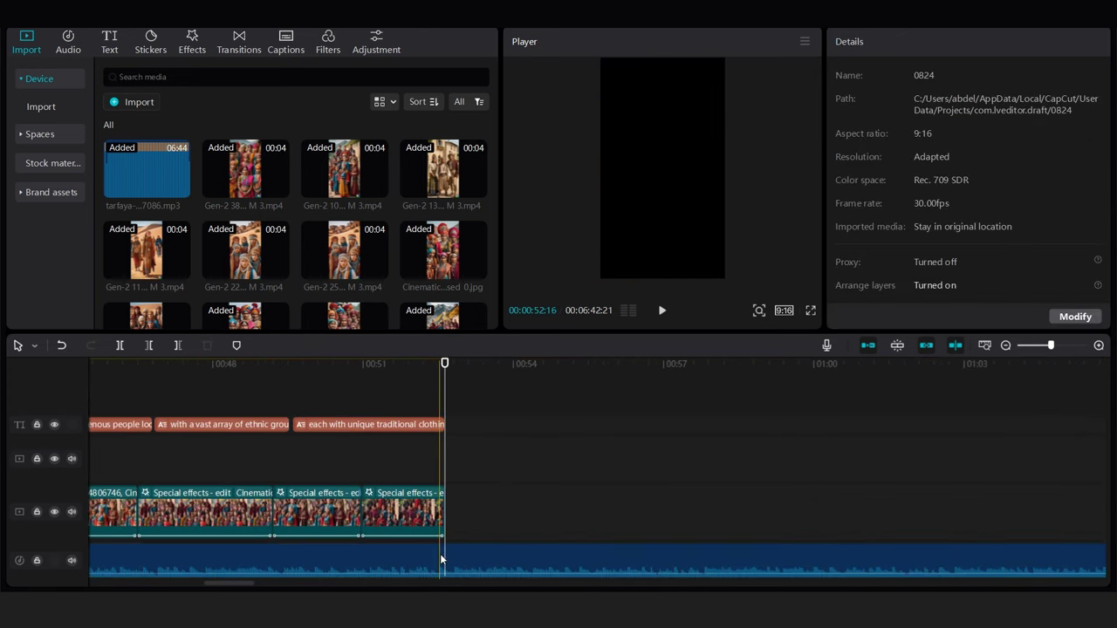